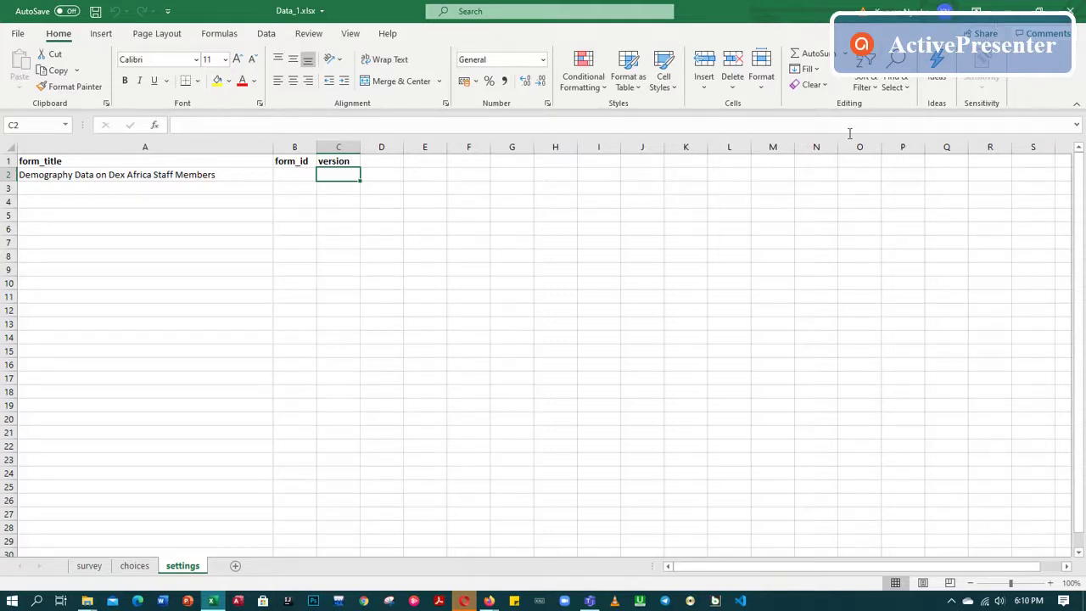
Close the Demography project browser window and bring back the Ona projects window
click(1011, 12)
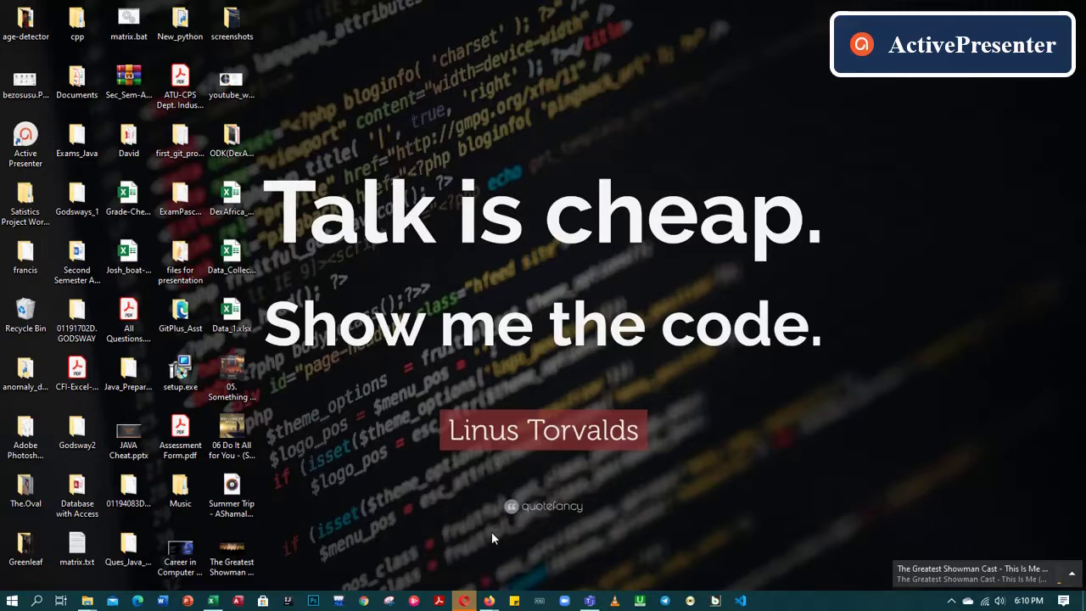
mouse_move(490, 600)
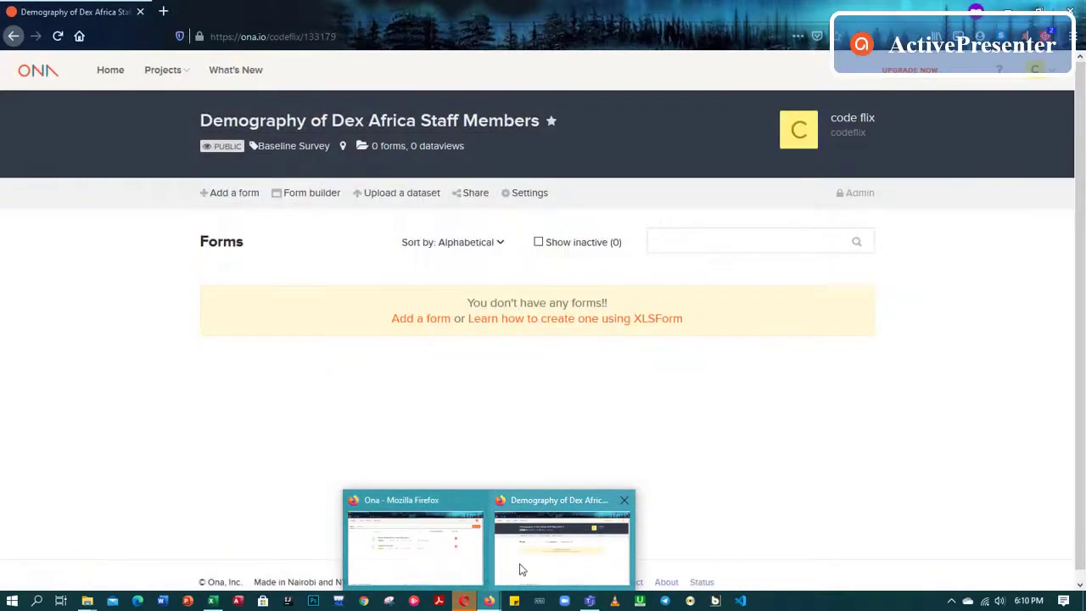
mouse_move(444, 560)
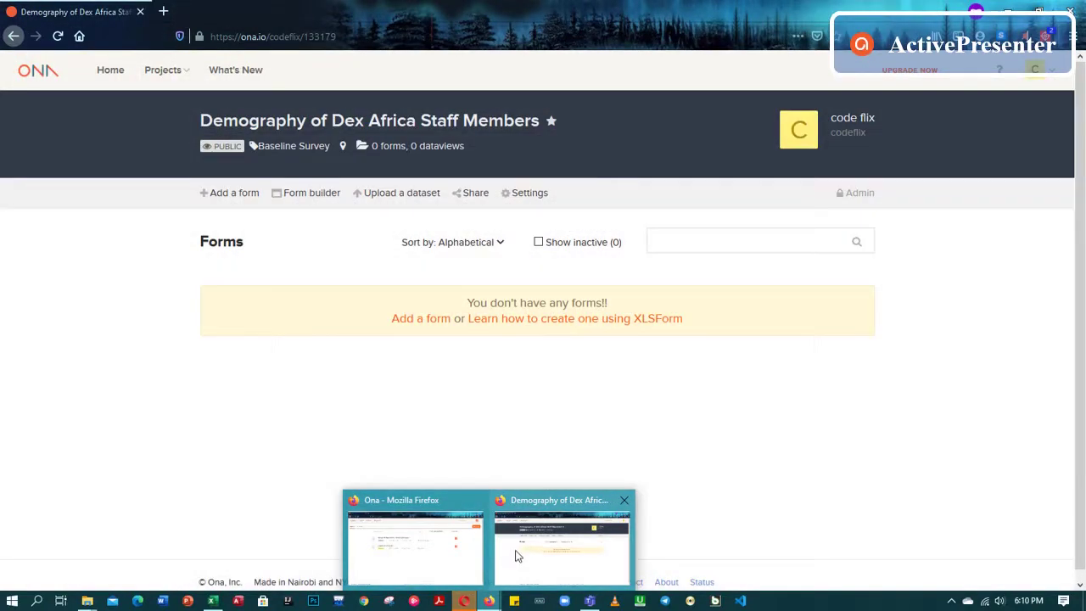
click(517, 553)
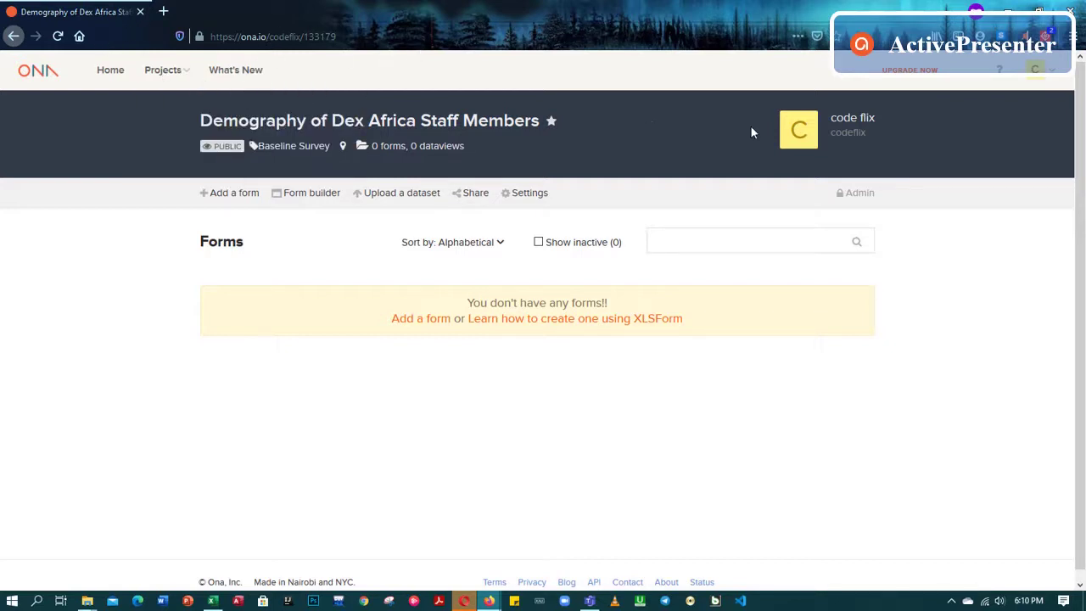
click(1063, 11)
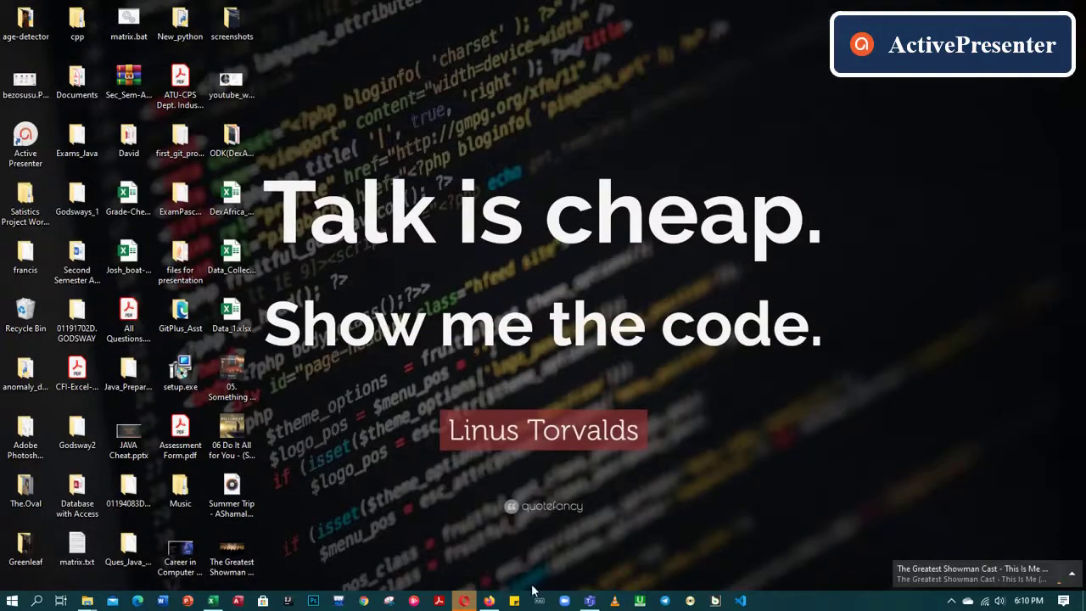
click(490, 600)
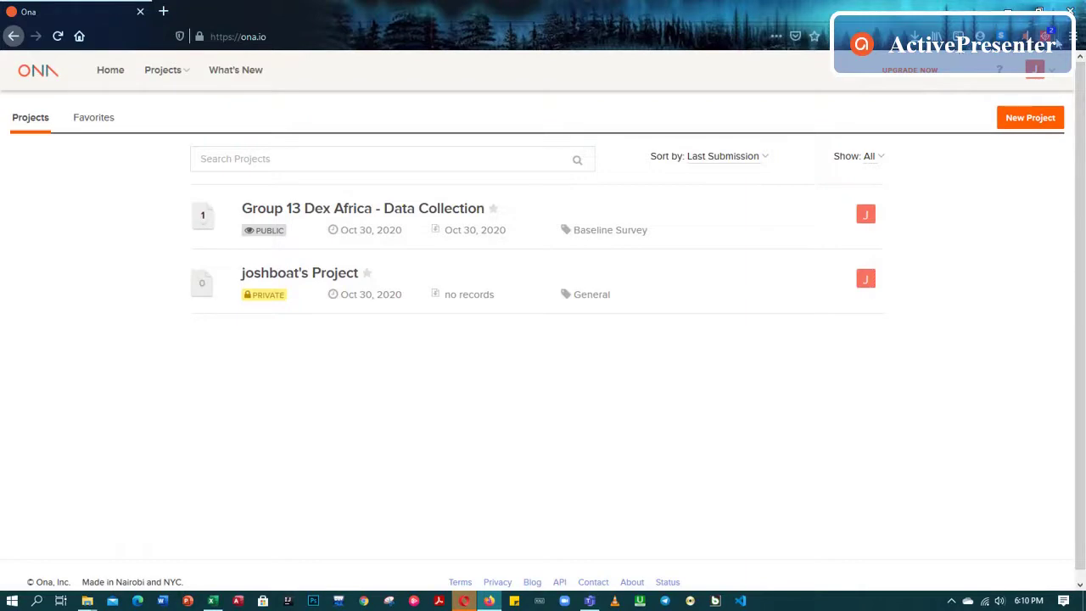
click(1072, 37)
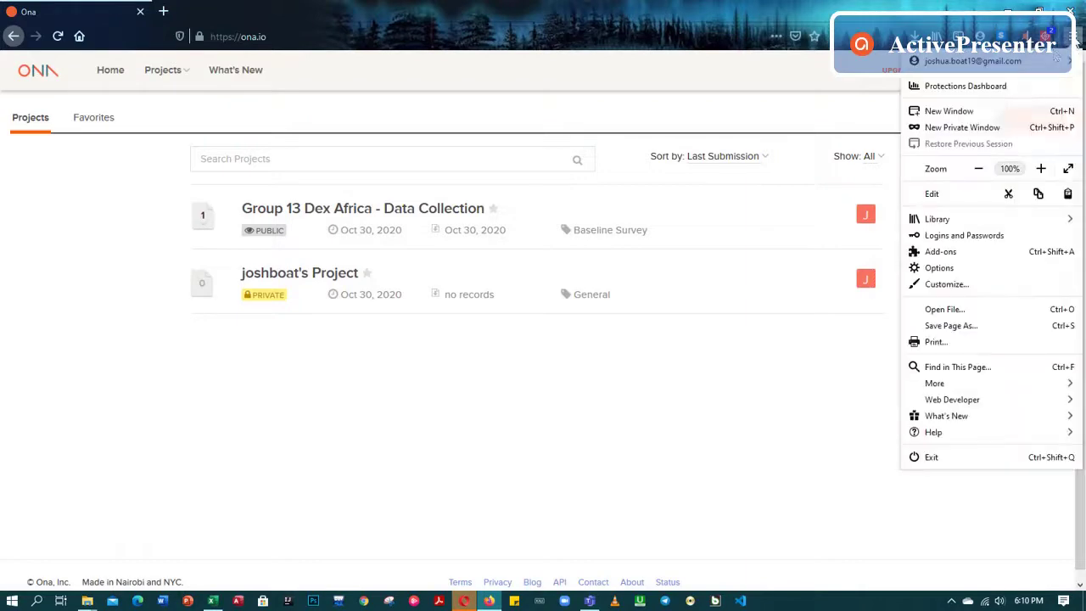
Open a new private Firefox window and go to ona.io
click(944, 129)
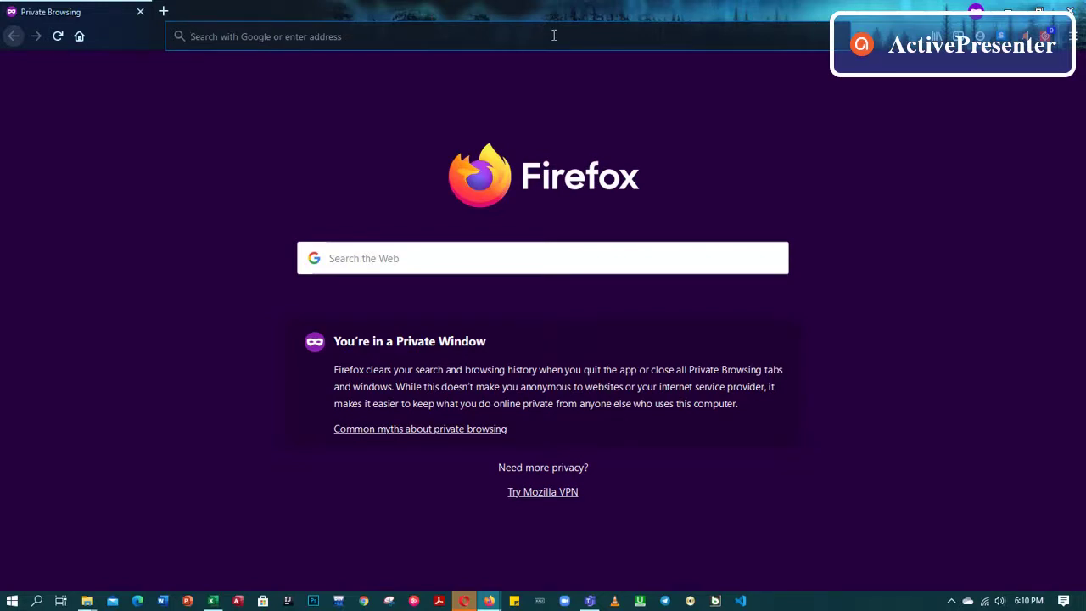
text(ons)
key(BackSpace)
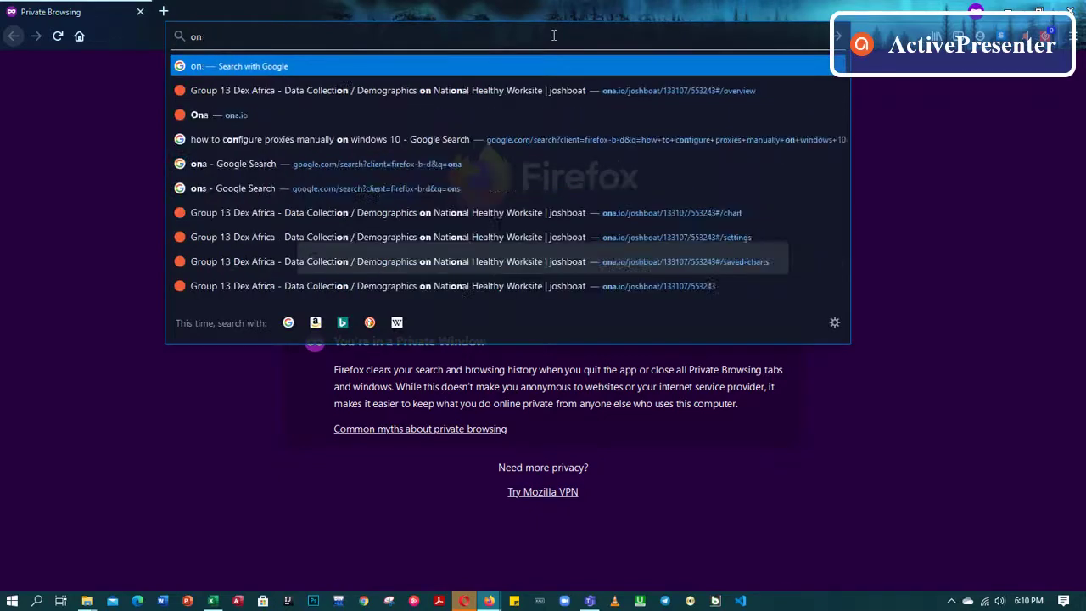
text(a.io/)
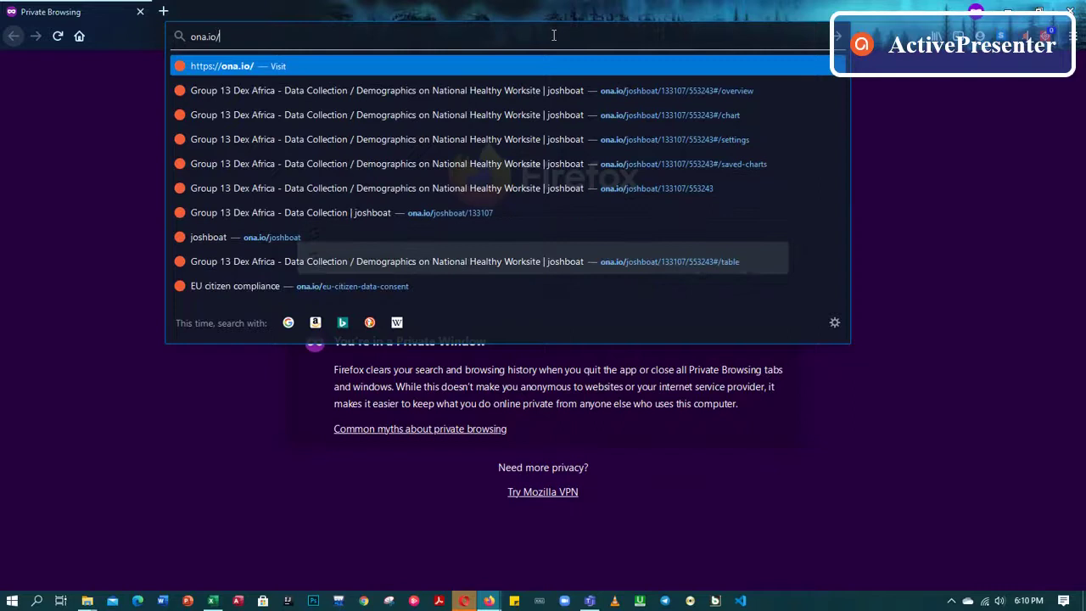
key(Return)
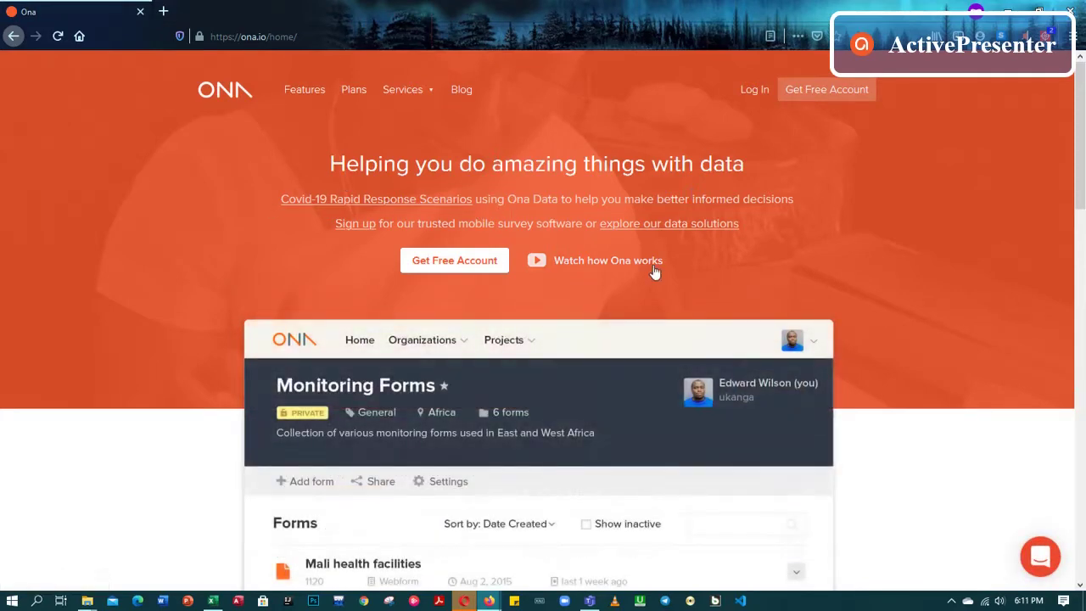
Scroll through the Ona homepage, then choose Get Free Account
scroll(645, 271, down, 3)
scroll(613, 265, down, 10)
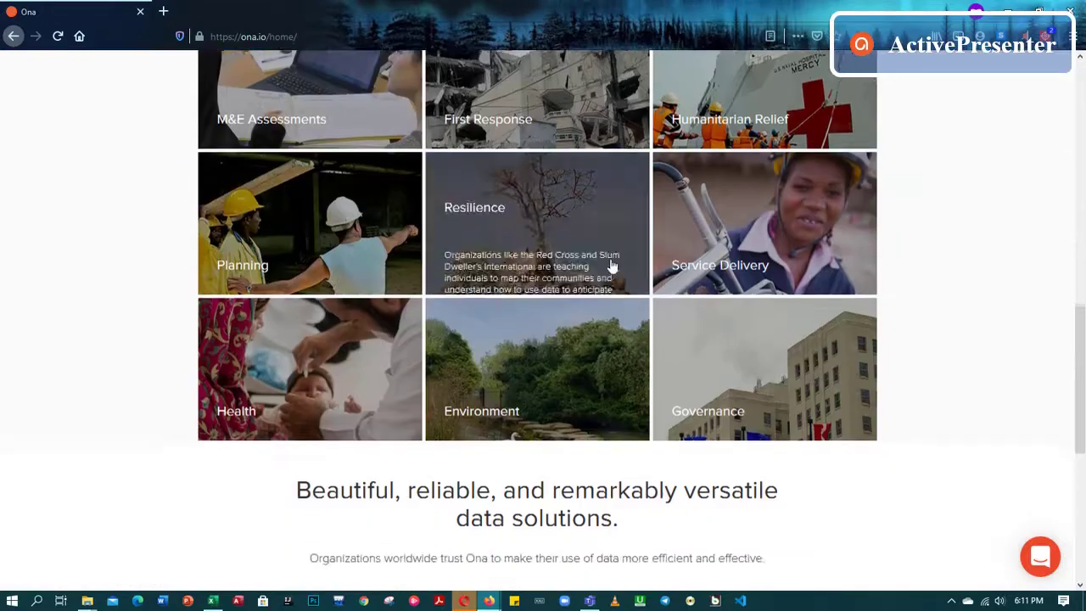
scroll(609, 264, down, 1)
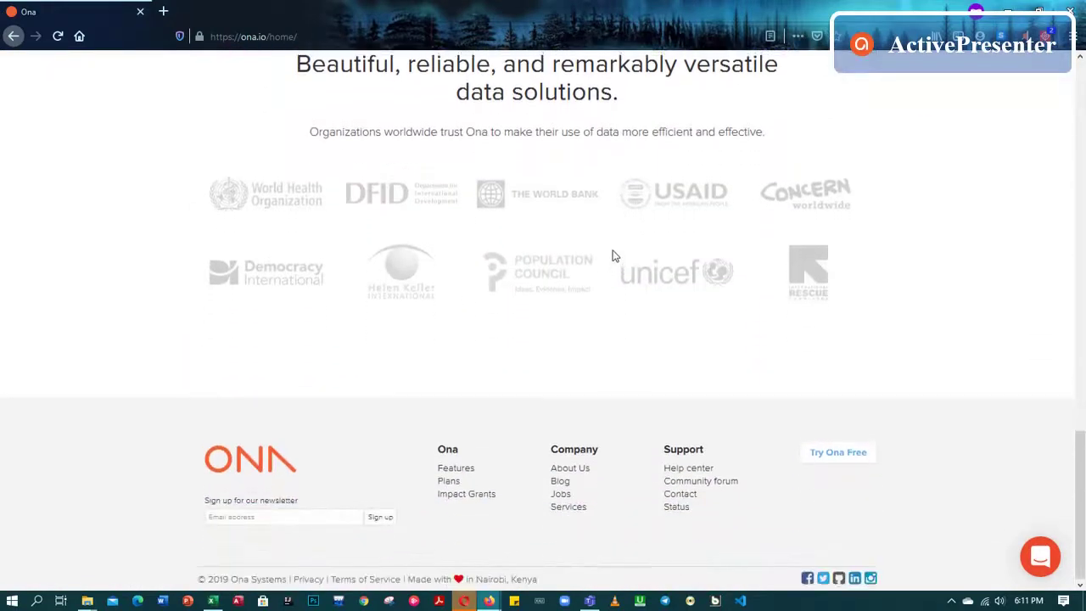
scroll(613, 254, up, 15)
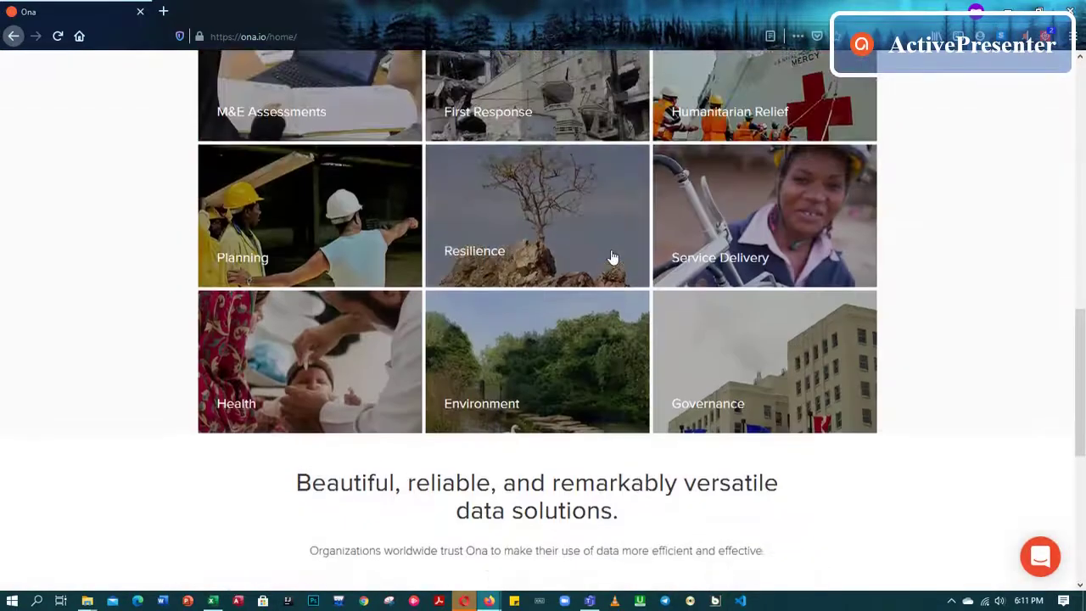
scroll(611, 254, down, 5)
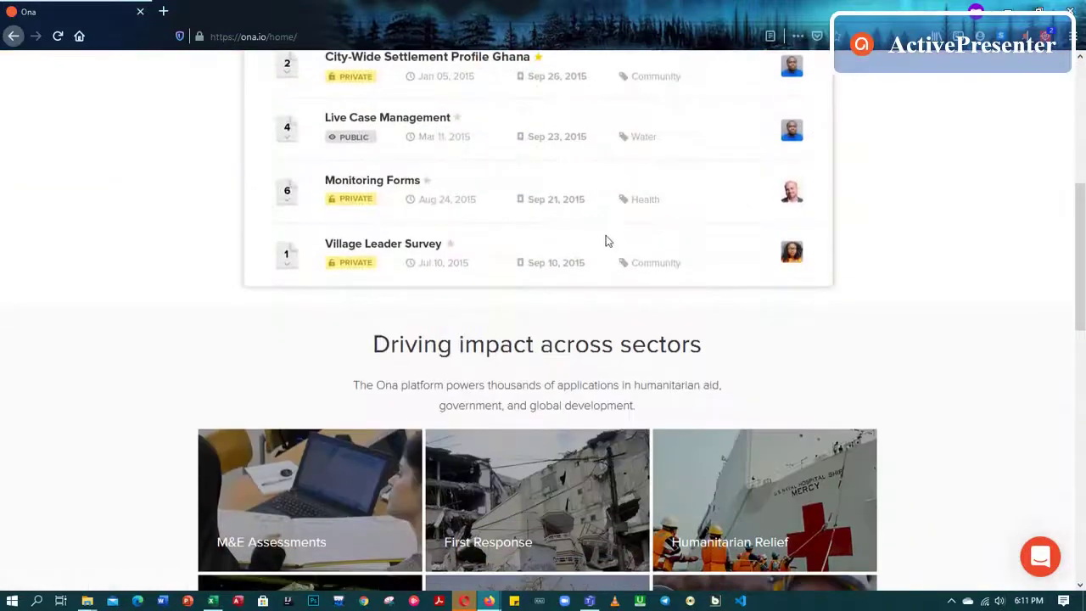
scroll(606, 240, up, 2)
scroll(606, 235, up, 3)
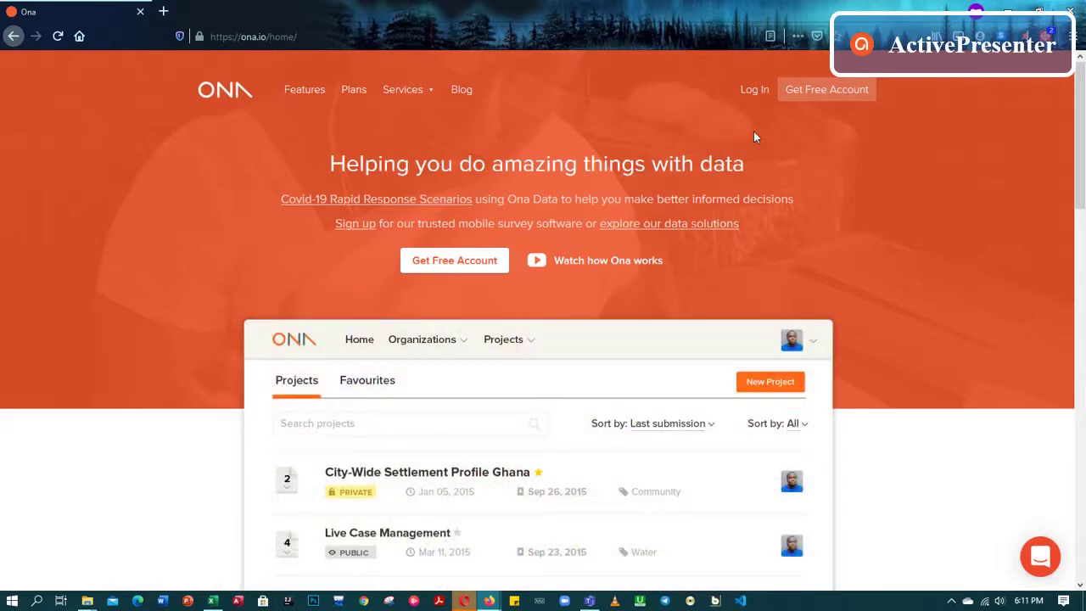
click(844, 98)
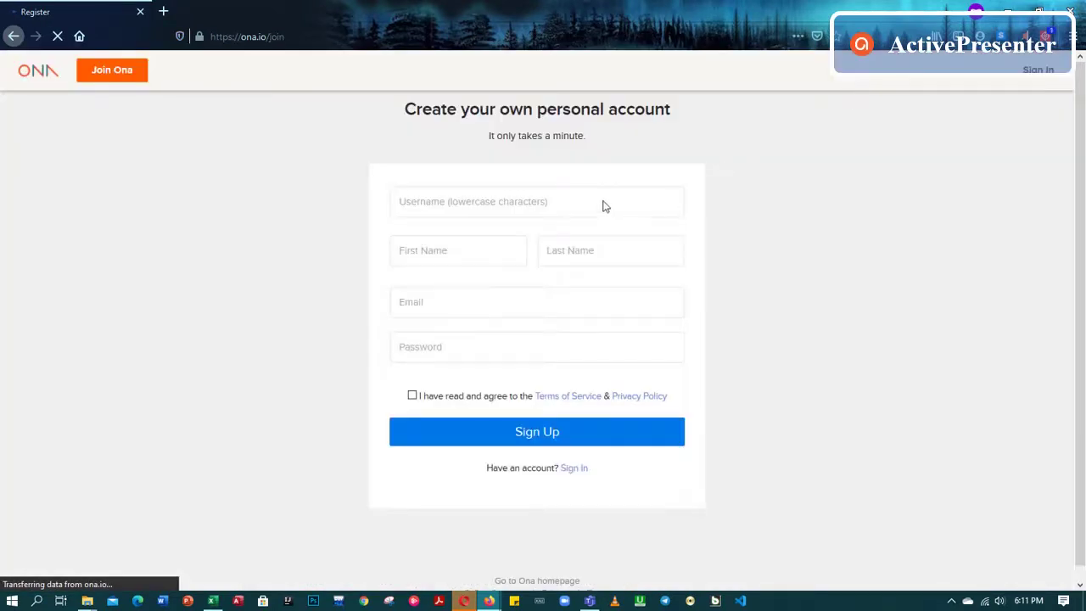
Fill in the sign-up form's username, first name, last name and e-mail address
click(598, 204)
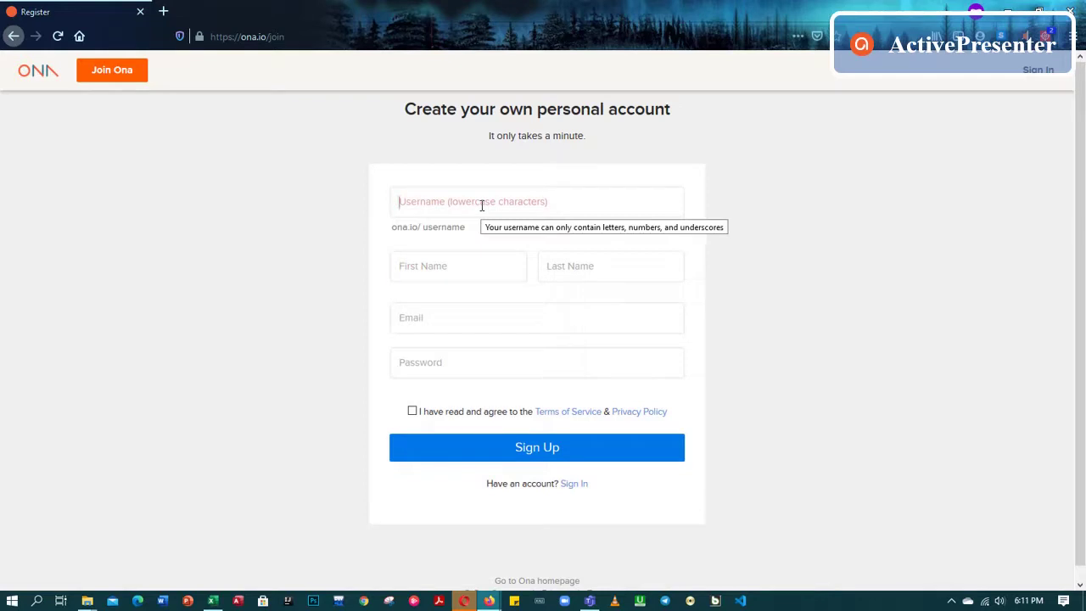
text(code)
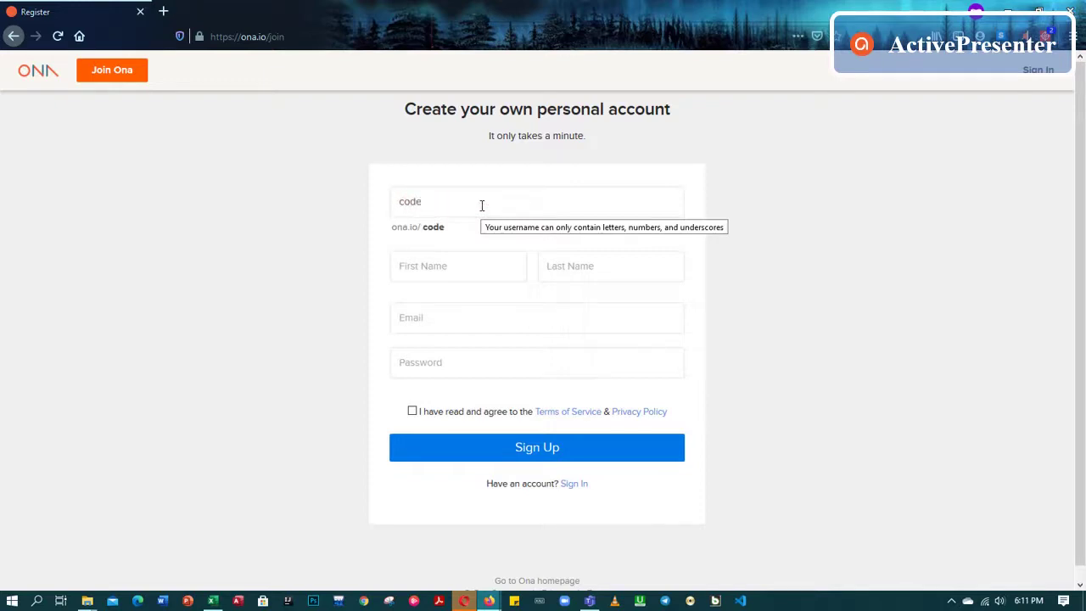
text(_flix)
click(477, 273)
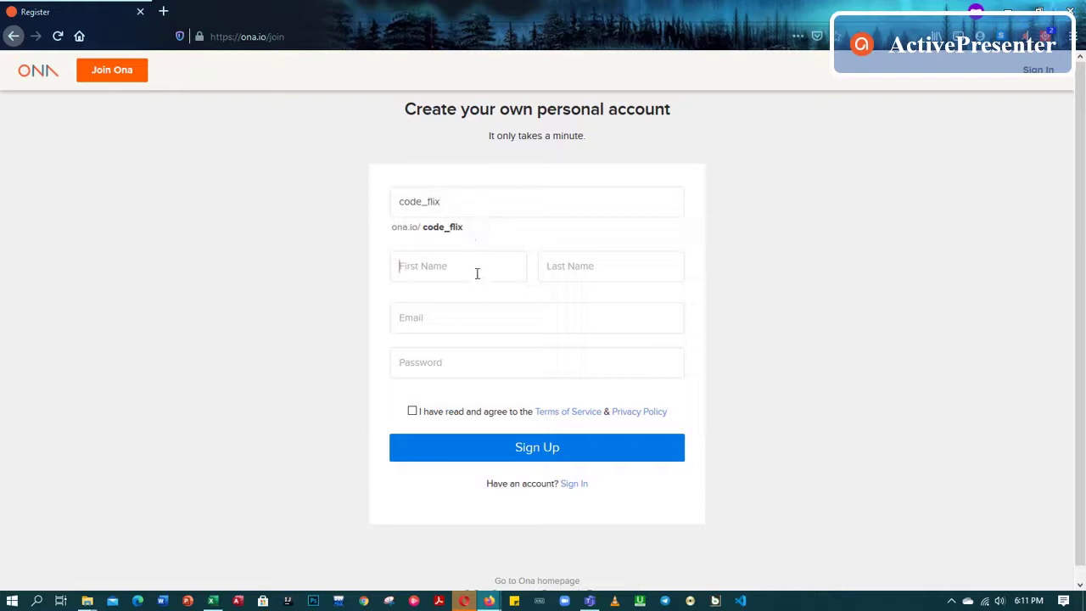
text(Josha)
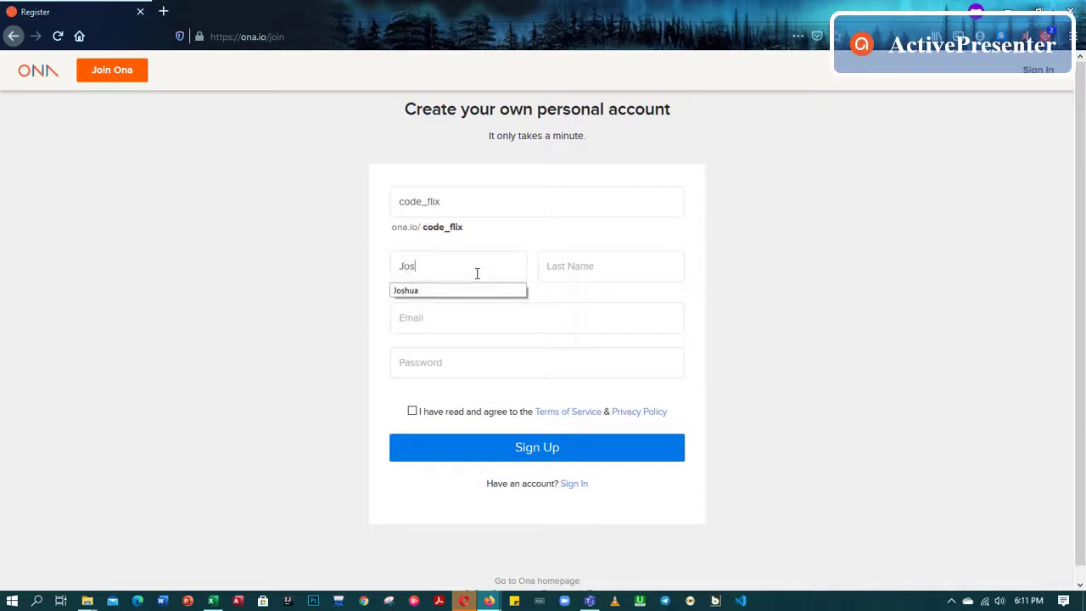
key(BackSpace)
key(BackSpace)
text(h)
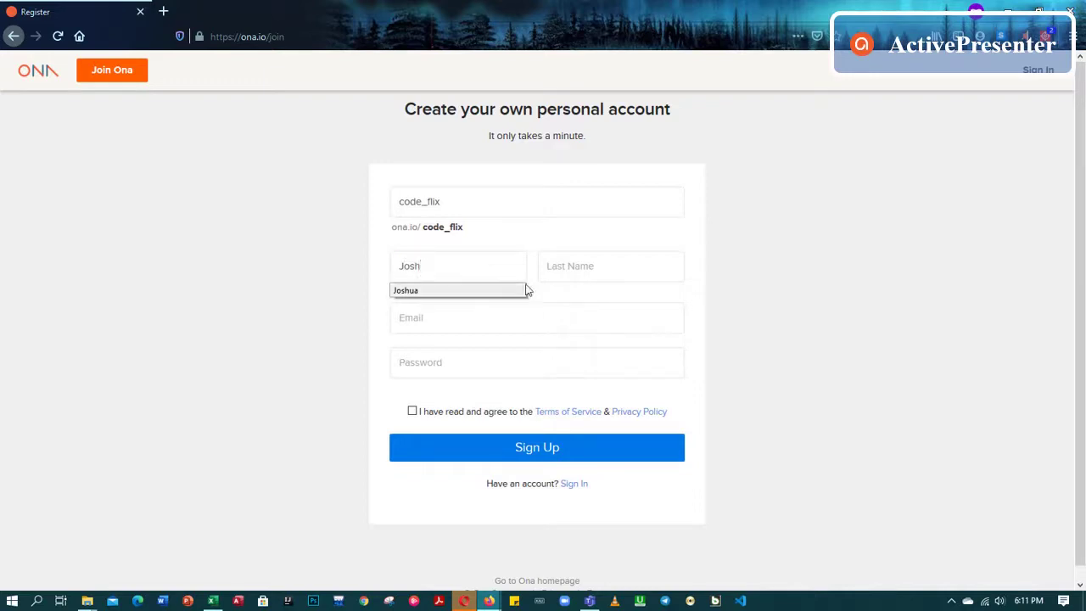
click(574, 265)
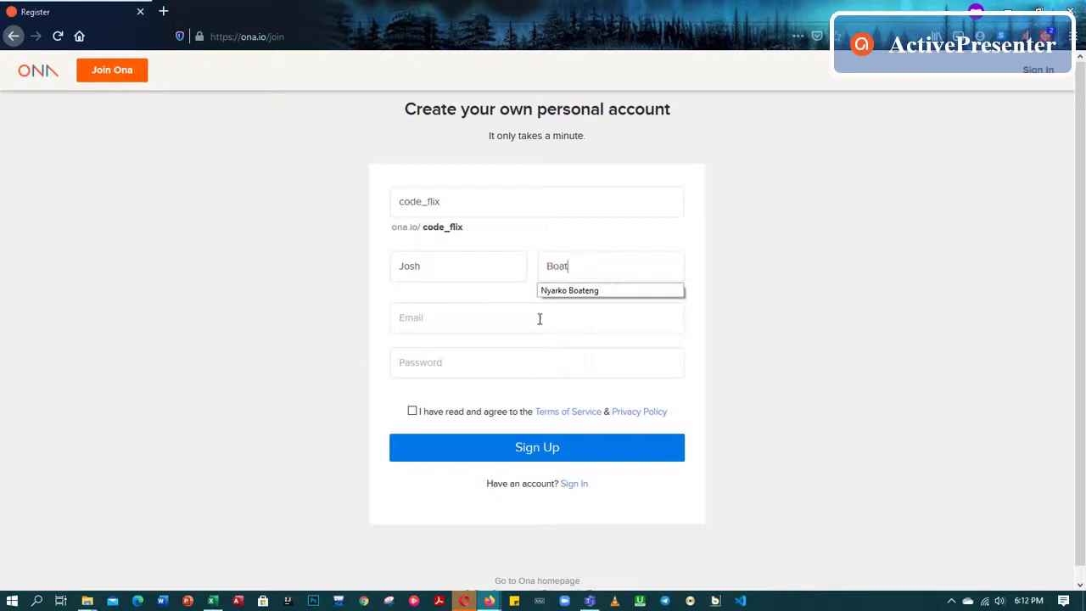
click(539, 319)
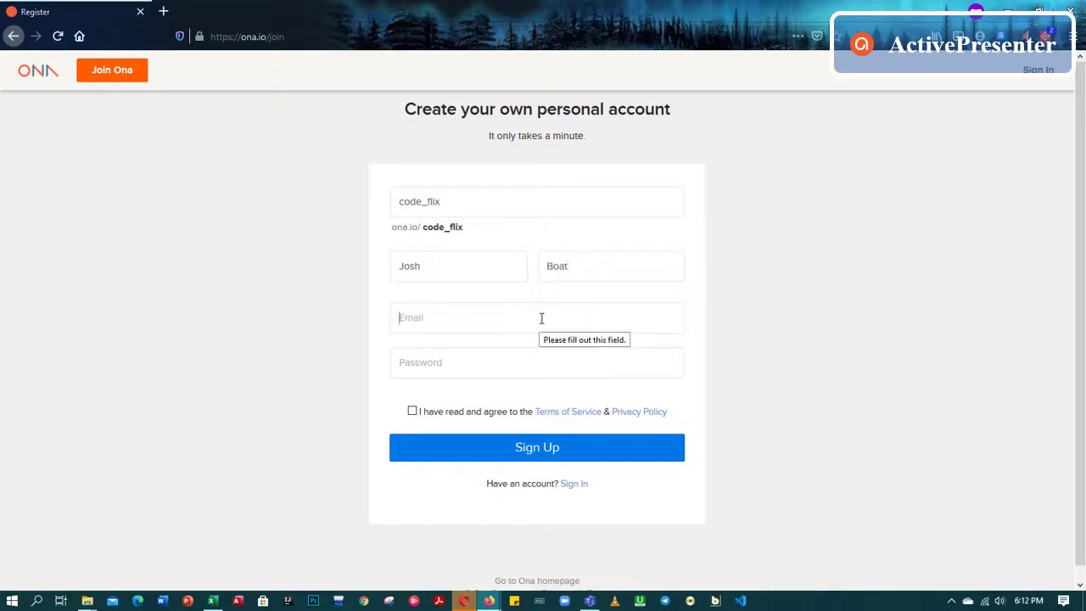
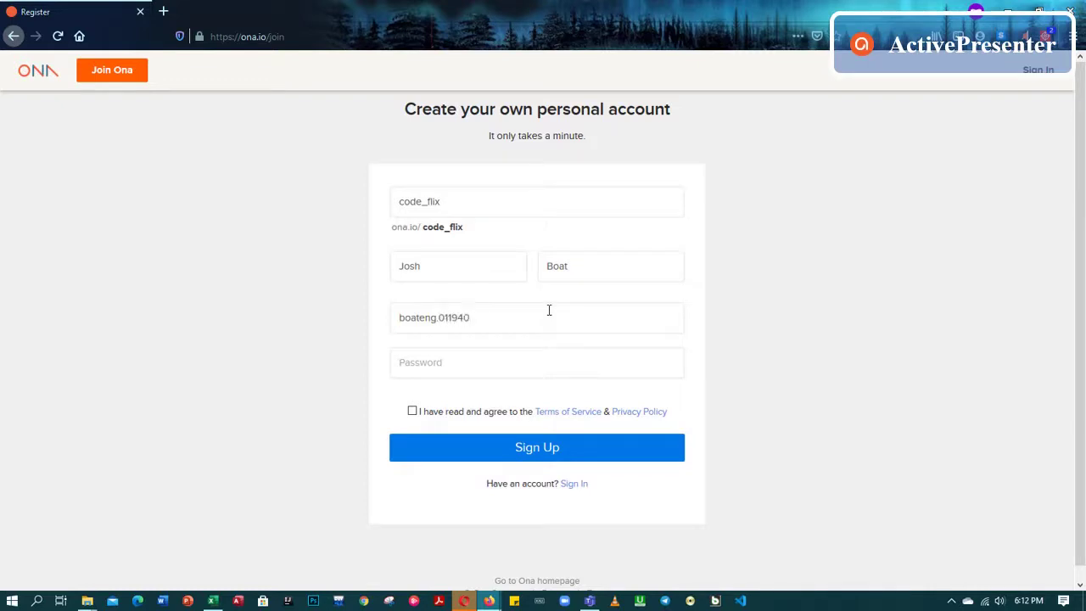
Enter an account password, accept the Terms of Service and submit the sign-up
click(532, 360)
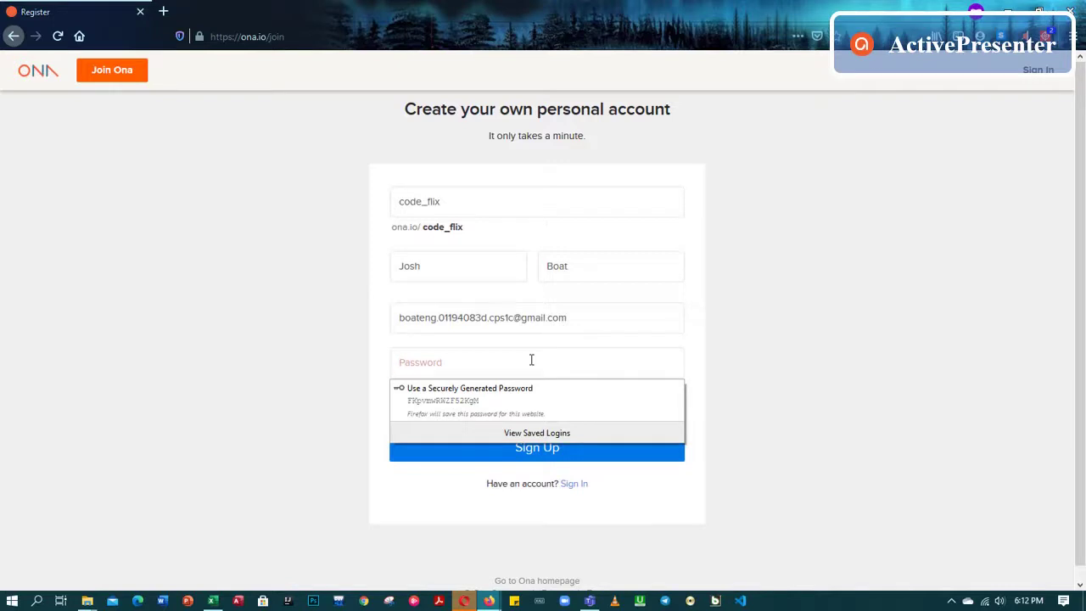
text(*)
key(BackSpace)
text(****)
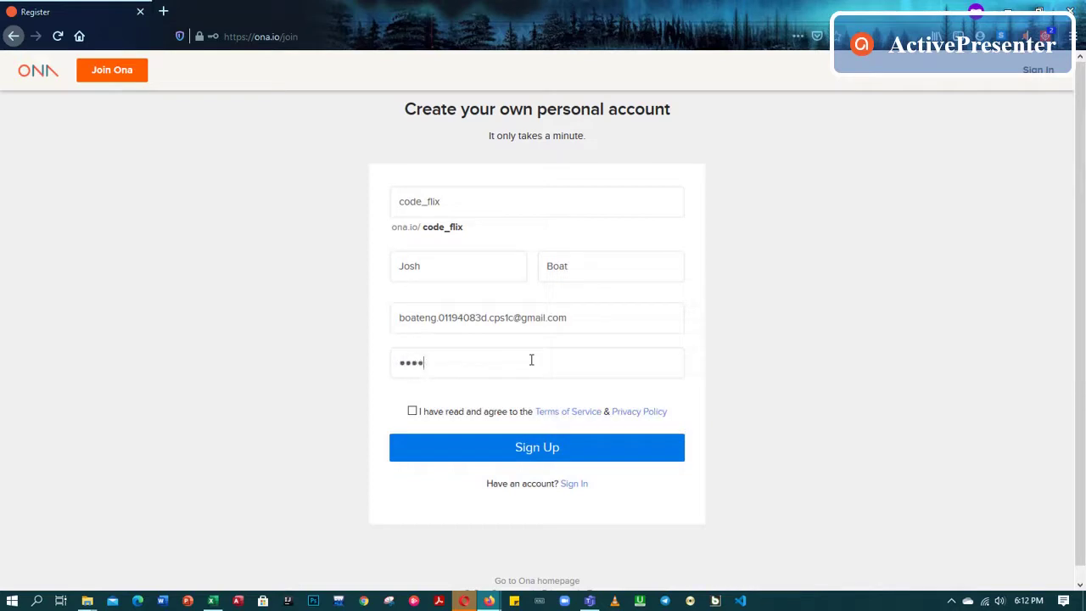
key(BackSpace)
key(BackSpace)
key(BackSpace)
key(BackSpace)
text(********)
click(412, 412)
click(547, 454)
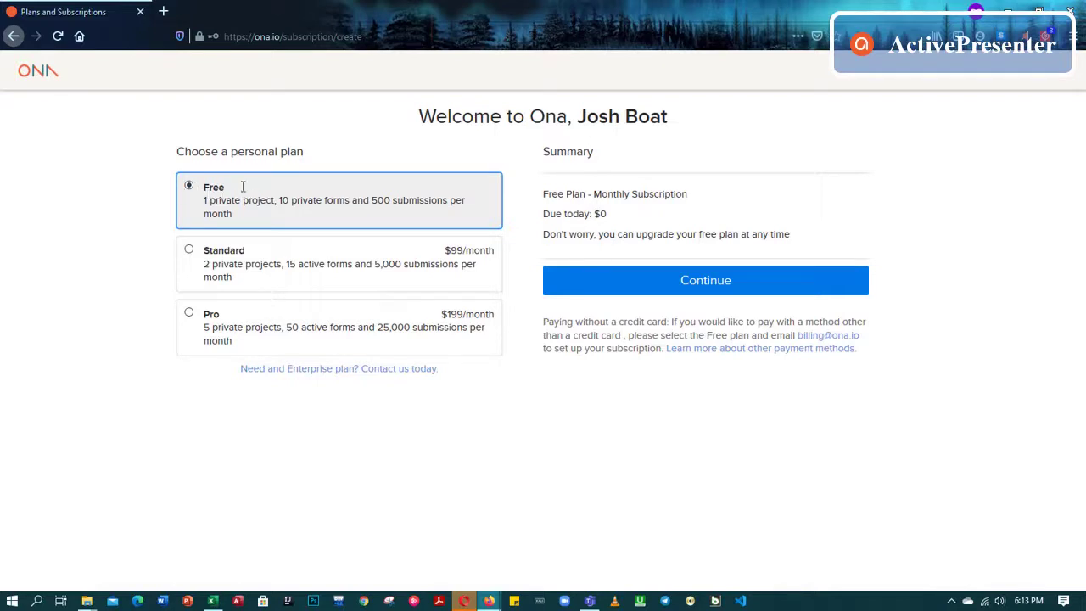
Continue with the Free personal plan
click(701, 284)
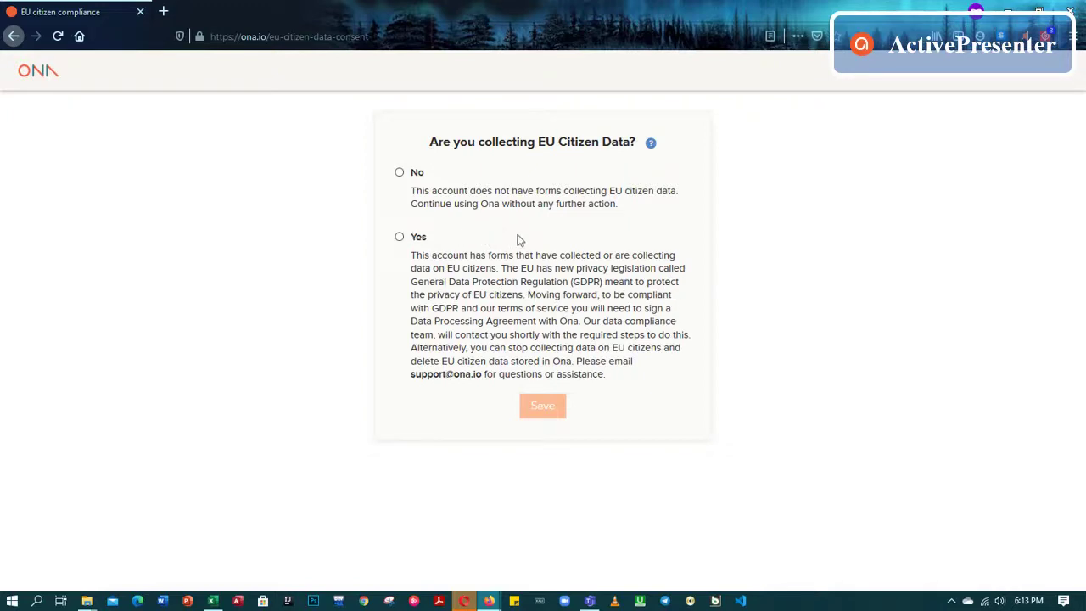
Answer No to collecting EU citizen data and save
click(400, 173)
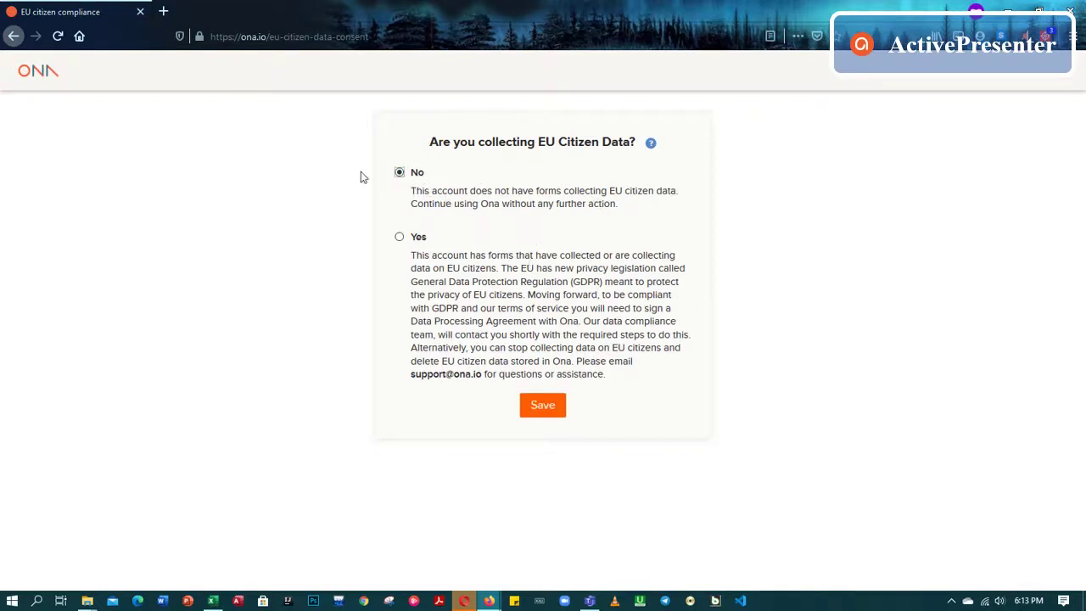
click(543, 408)
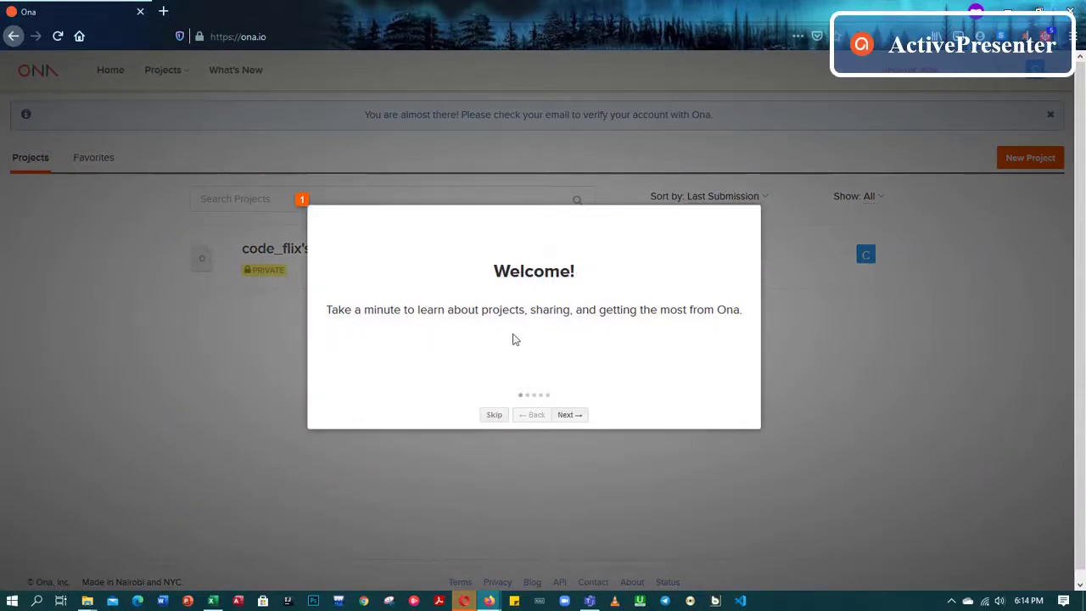
Skip the welcome tour, open What's New release notes in a new tab, then return to projects
click(492, 417)
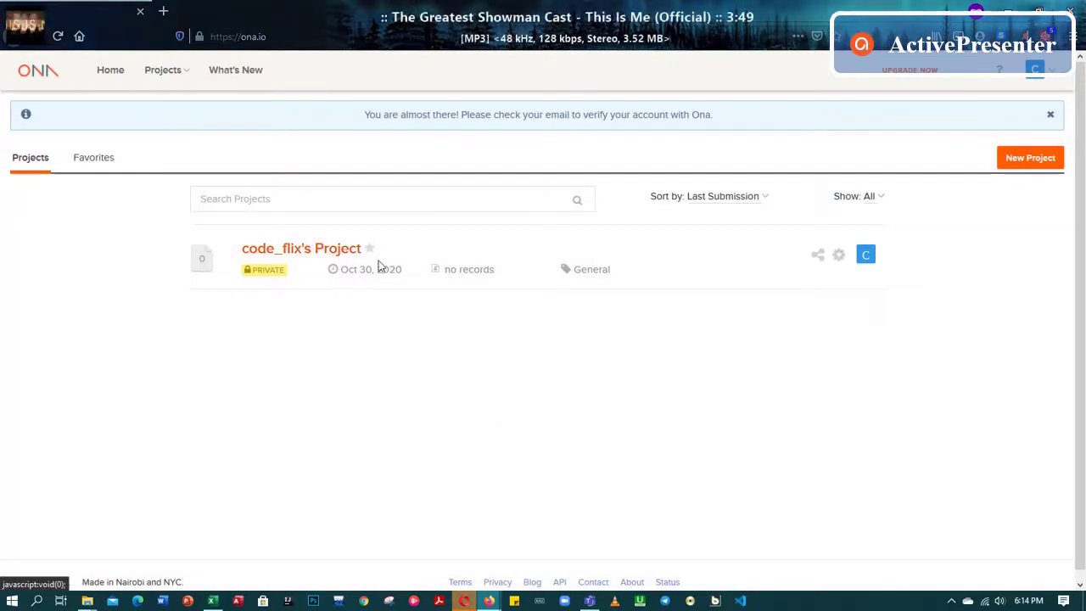
click(113, 73)
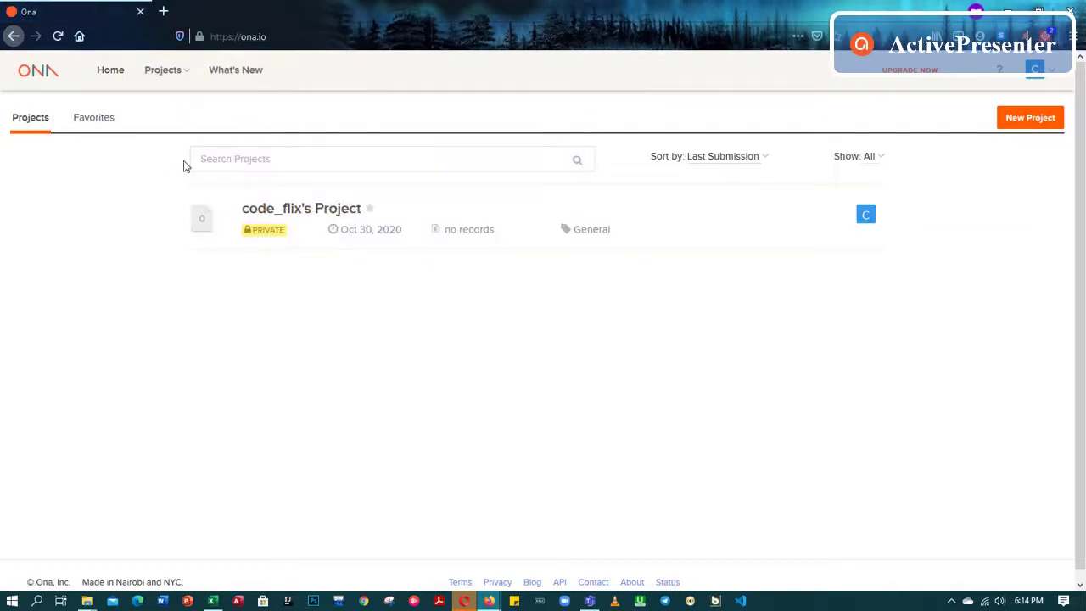
click(185, 72)
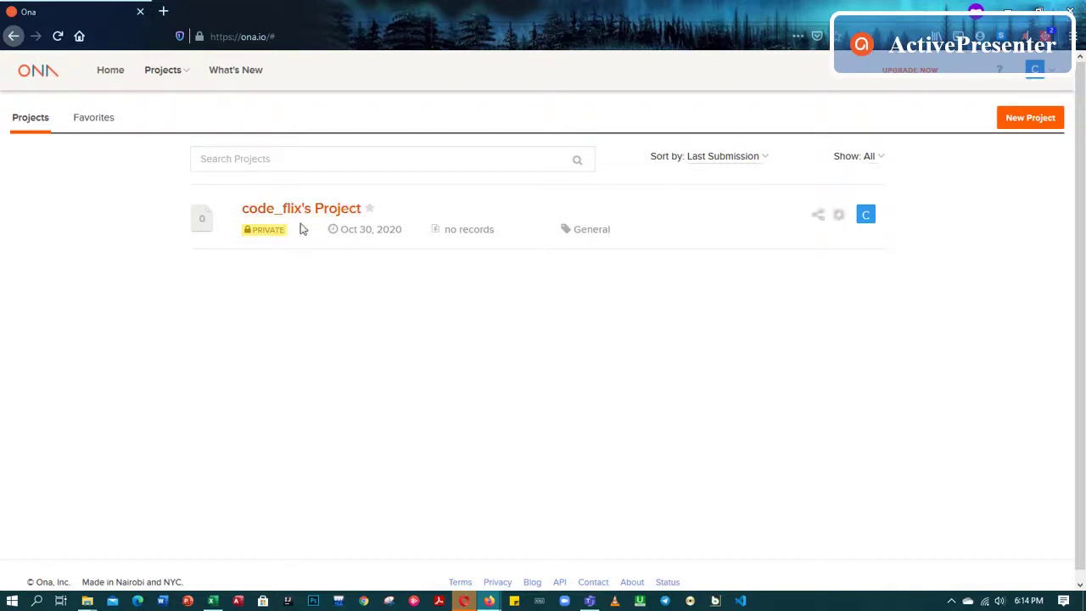
click(244, 76)
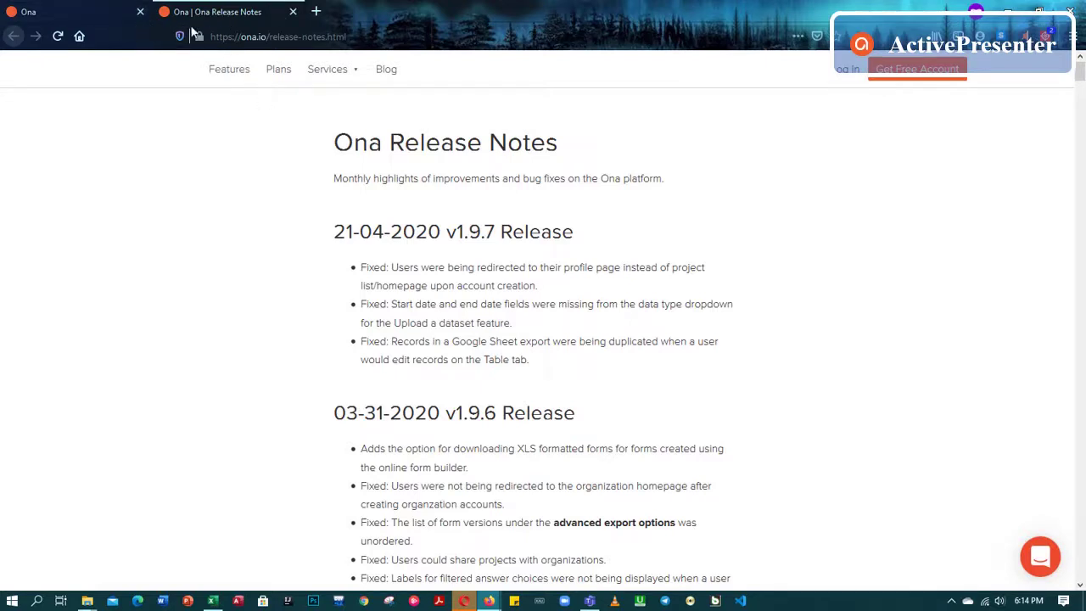
click(56, 14)
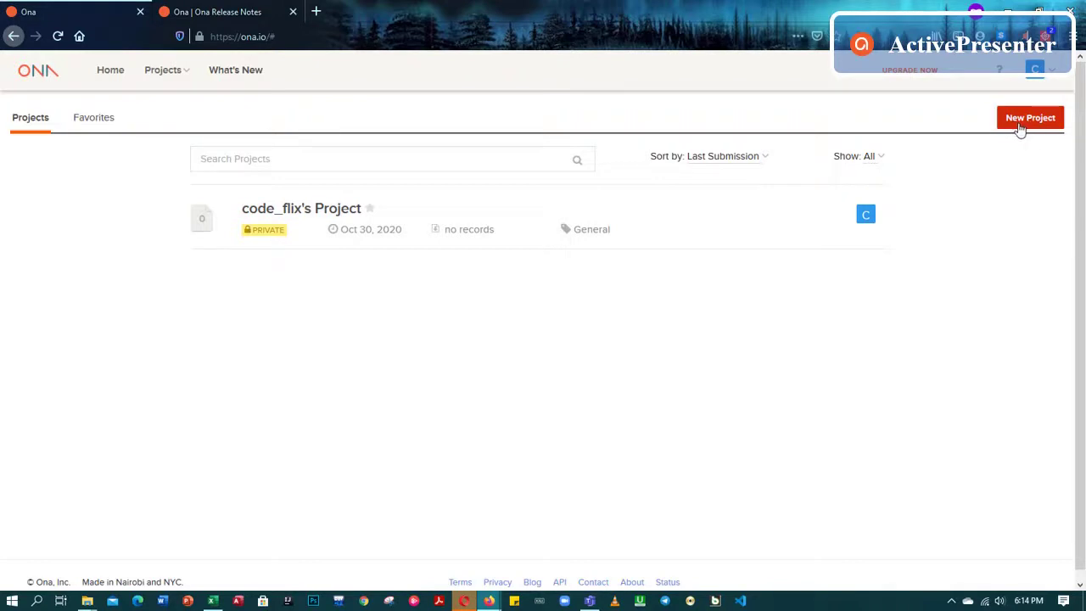
Create a Baseline Survey project named 'Demography of Dex Africa Staff Members'
click(1026, 121)
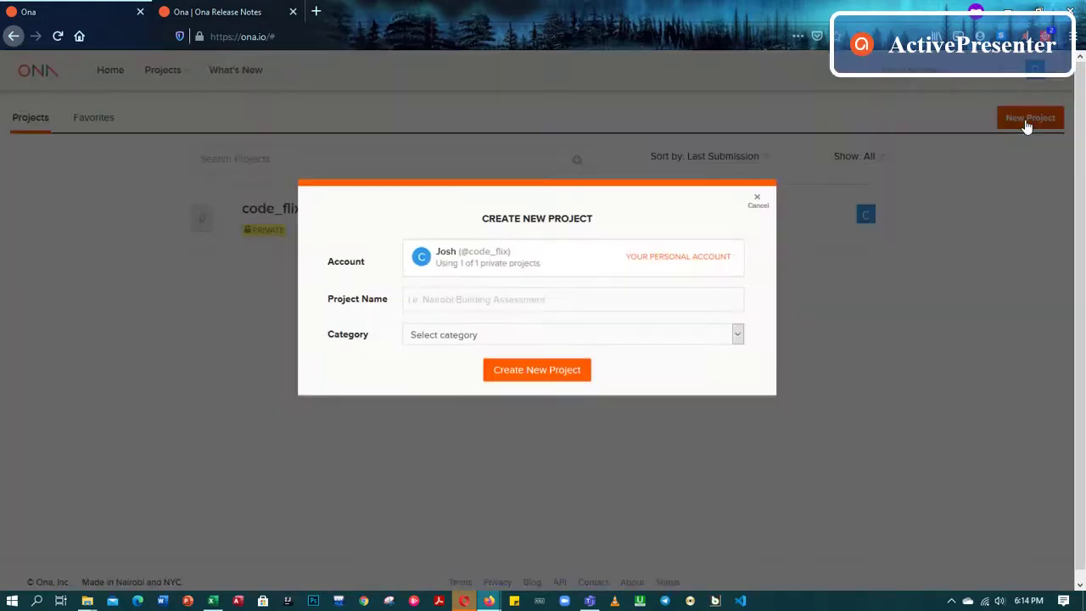
click(589, 299)
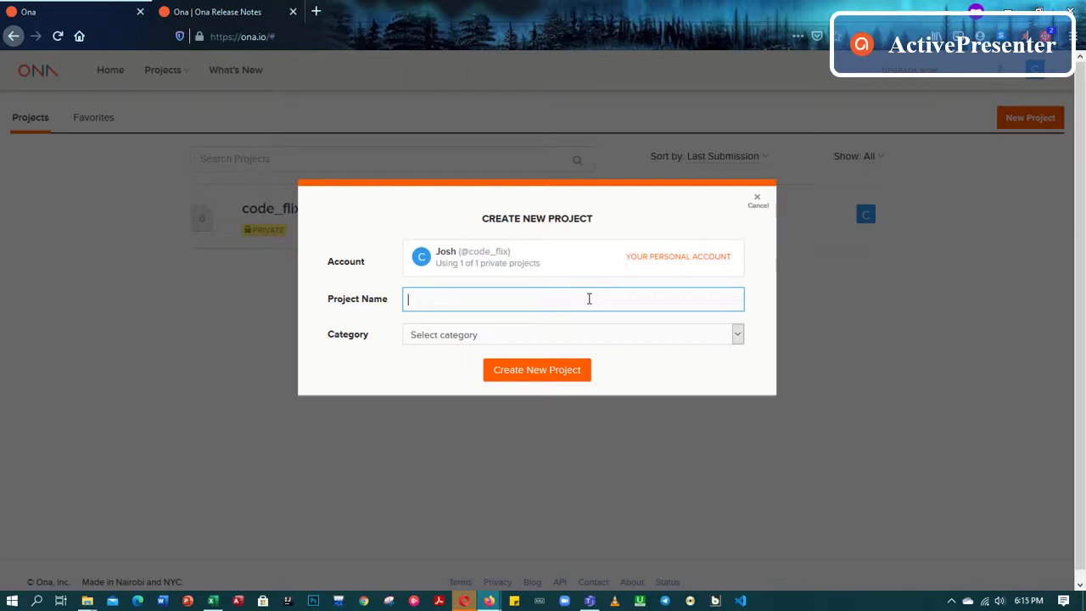
text(ography of Dex Africa Staff)
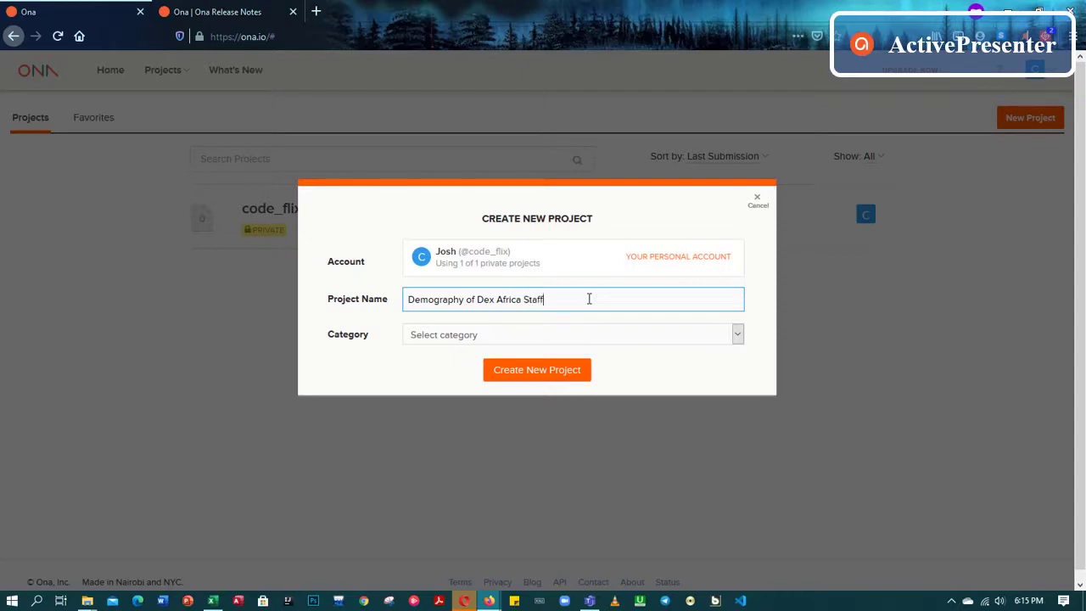
text(embers)
click(737, 334)
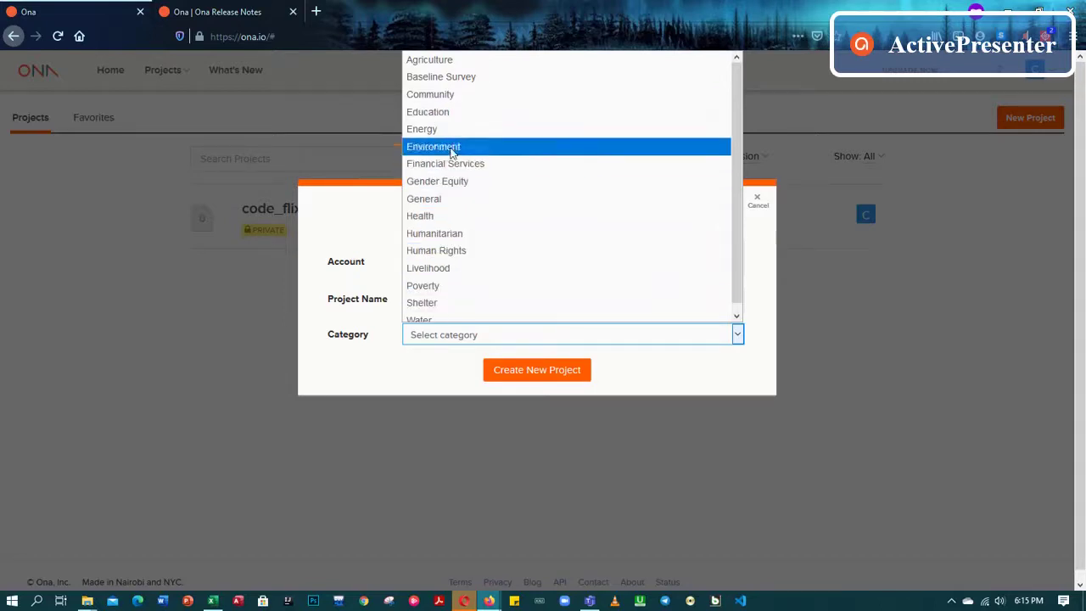
click(448, 84)
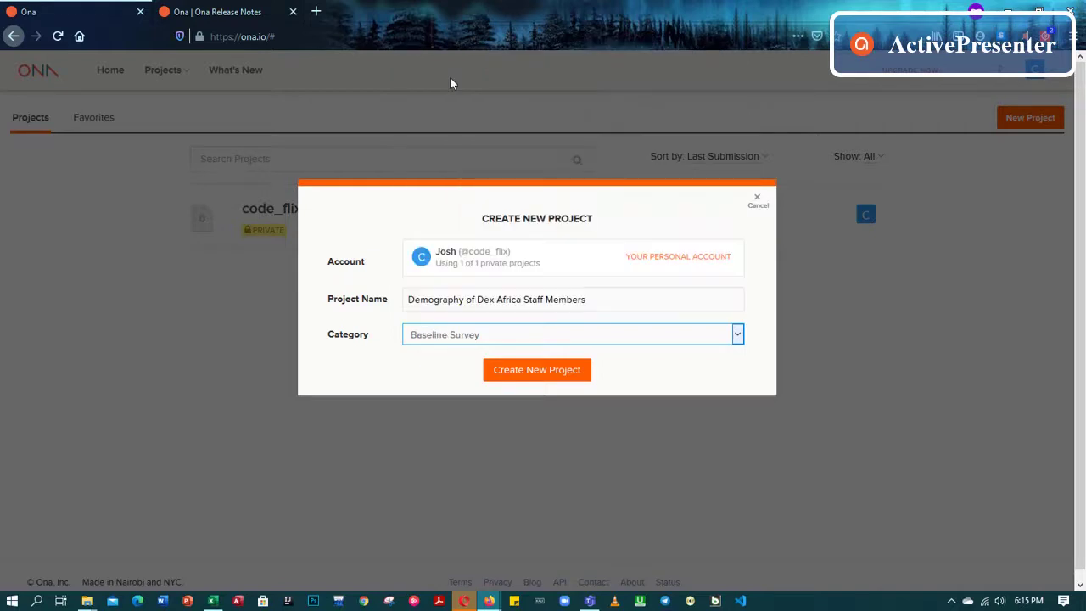
click(543, 377)
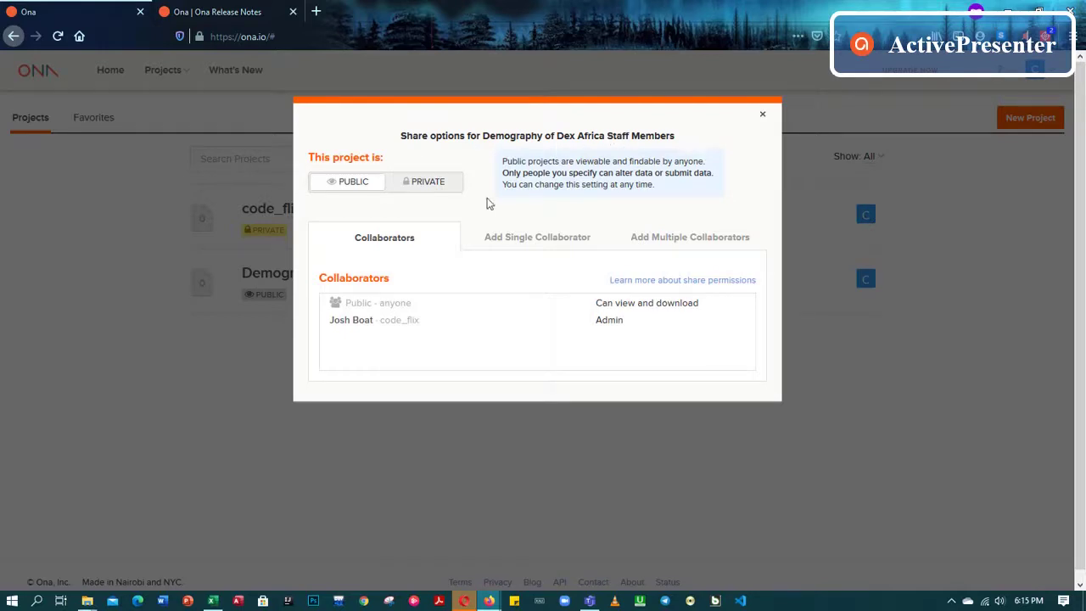
Review the Share dialog's single, multiple and current collaborator tabs, then close it
mouse_move(421, 188)
click(529, 240)
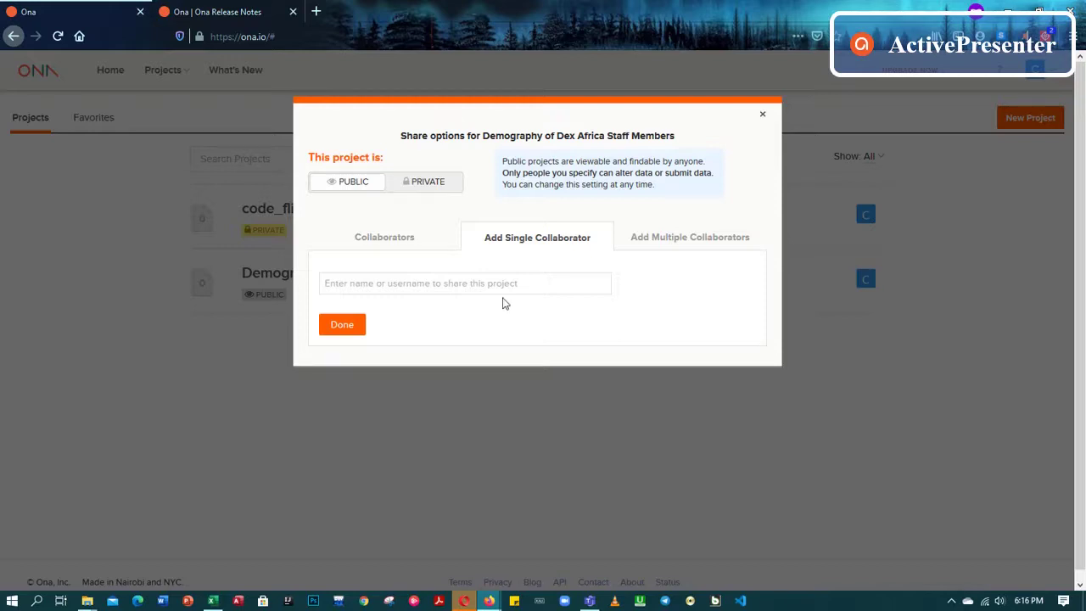
click(665, 248)
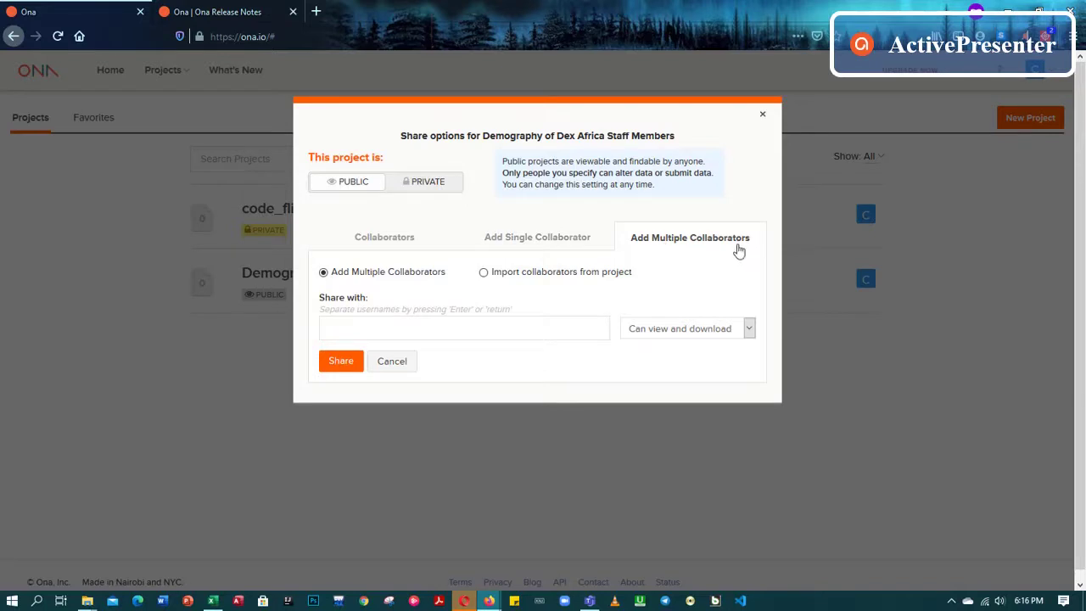
click(383, 245)
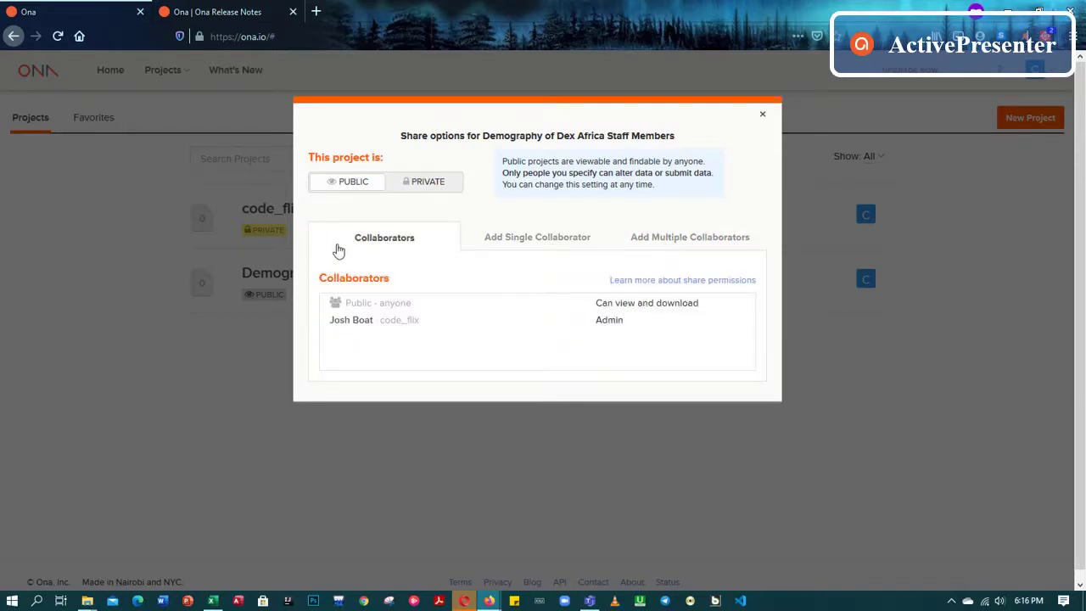
click(762, 114)
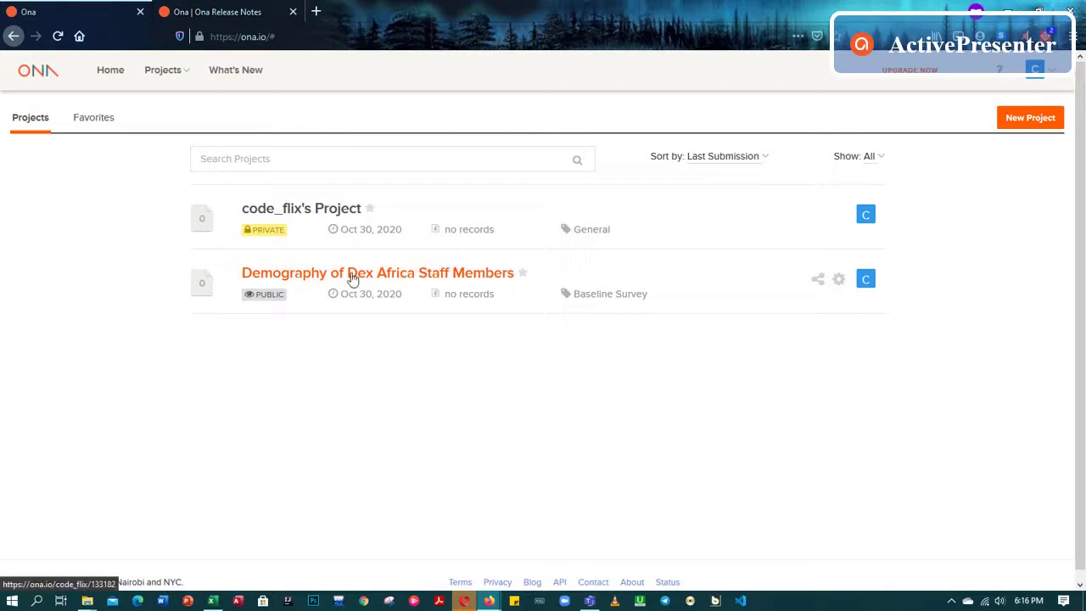
Open the Demography of Dex Africa Staff Members project and finish the Forms tour
click(316, 278)
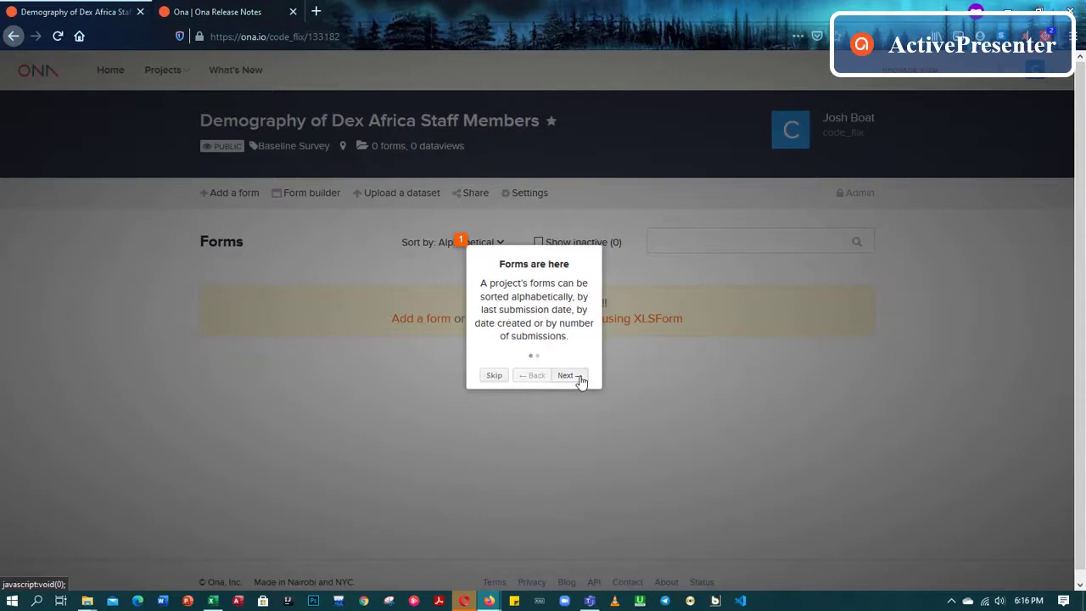
click(575, 375)
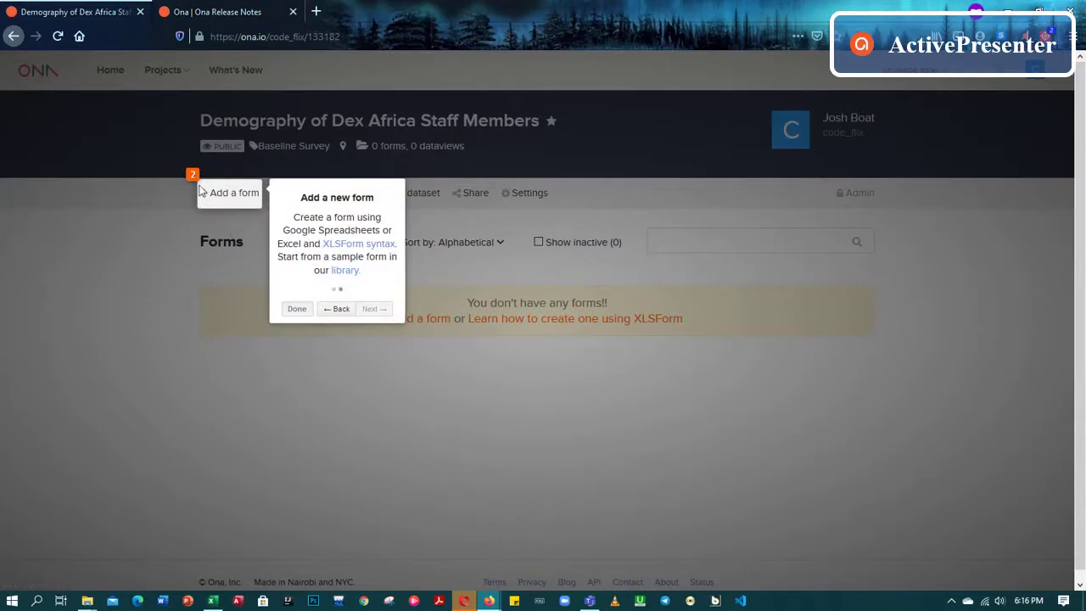
click(296, 309)
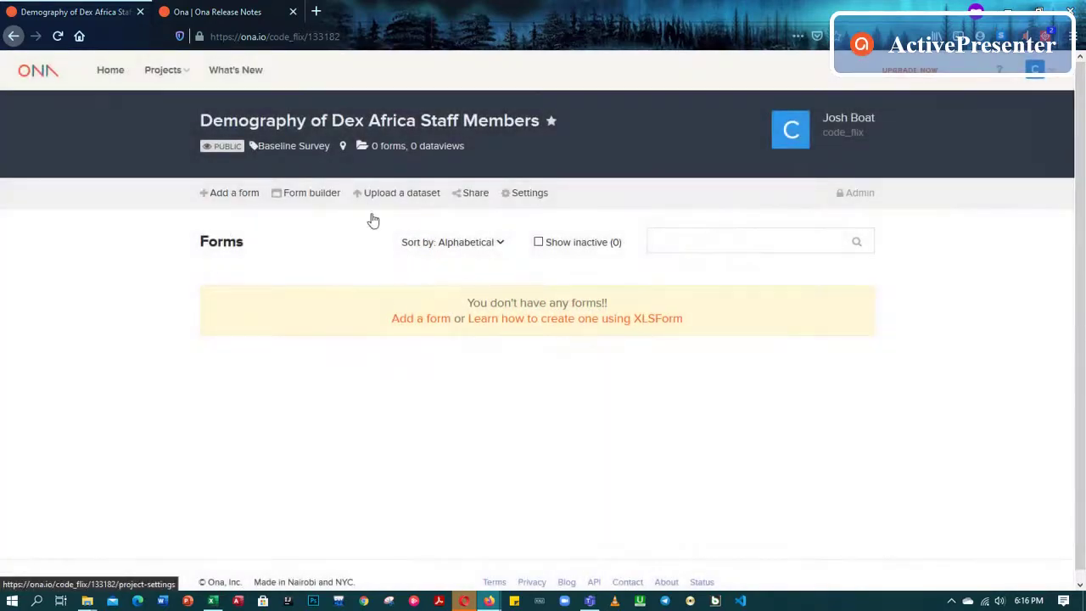
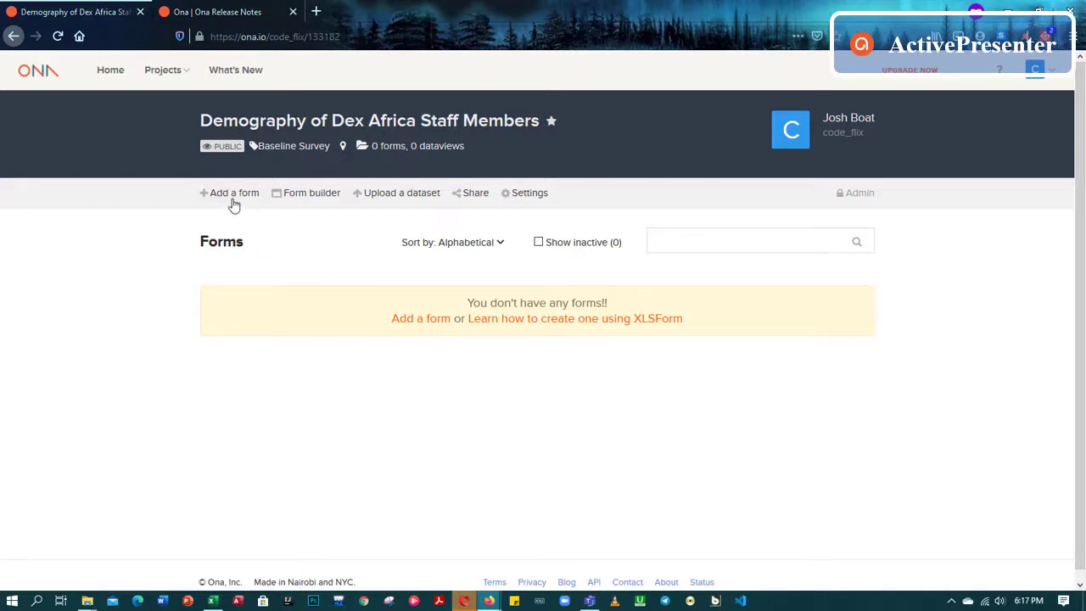
Open Add a form, preview the URL and Dropbox options, then return to Upload An XLSForm
click(232, 200)
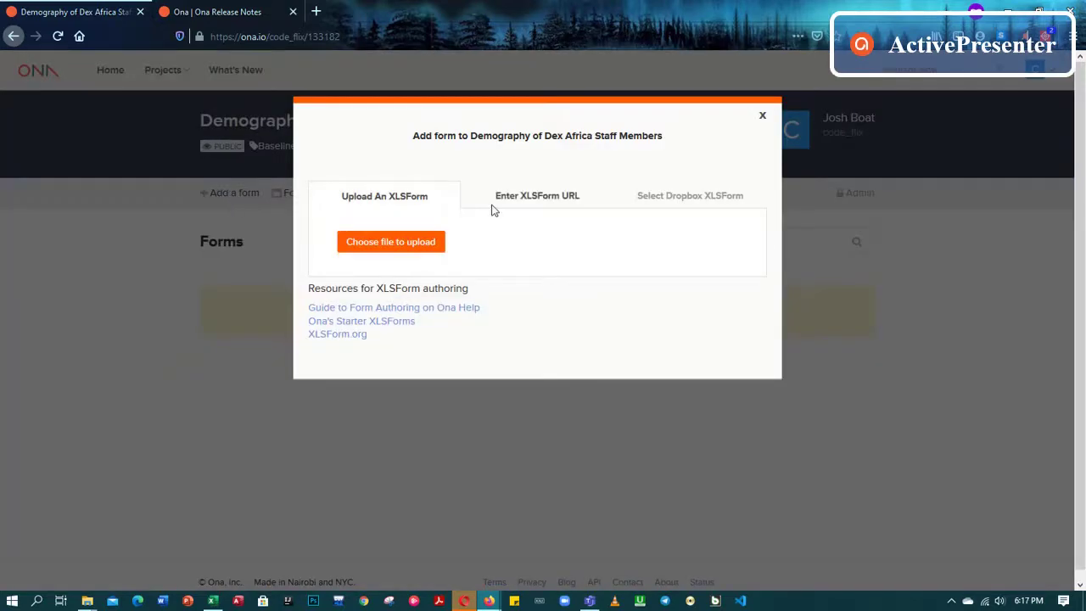
click(524, 203)
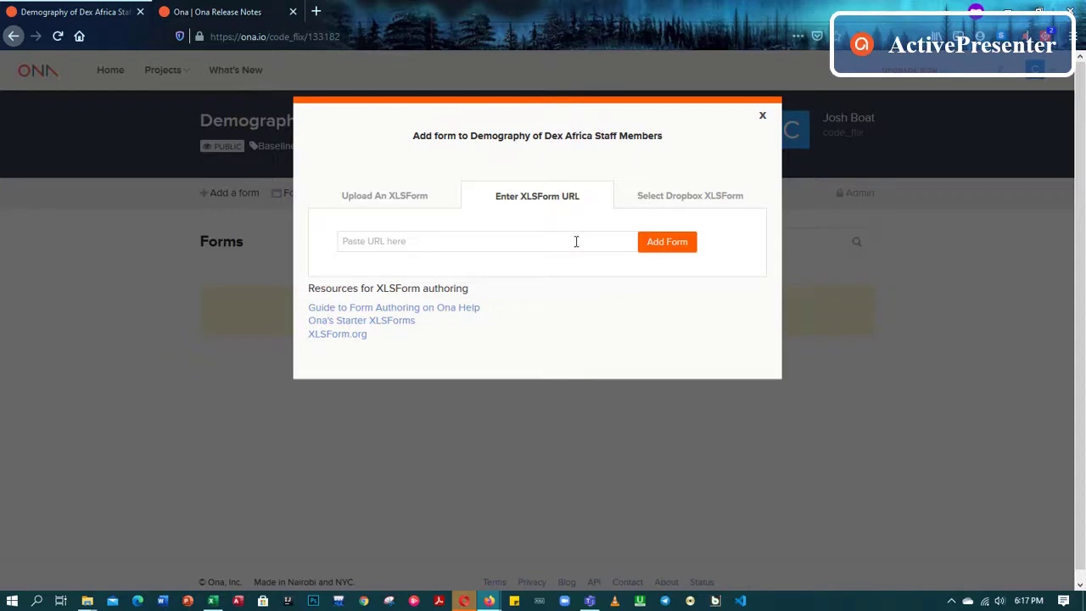
click(653, 202)
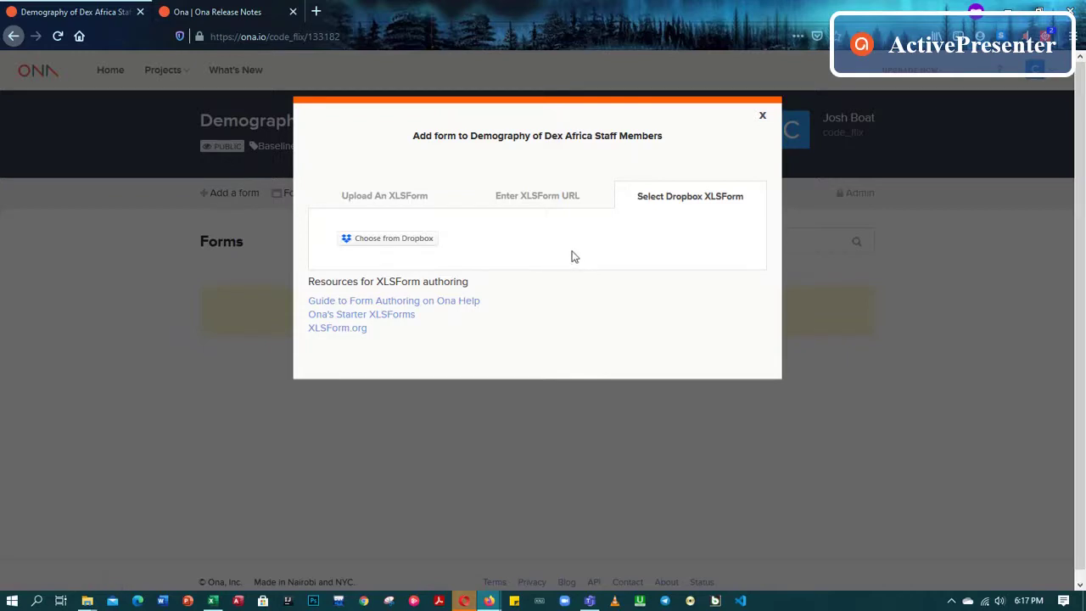
drag(549, 196, 561, 197)
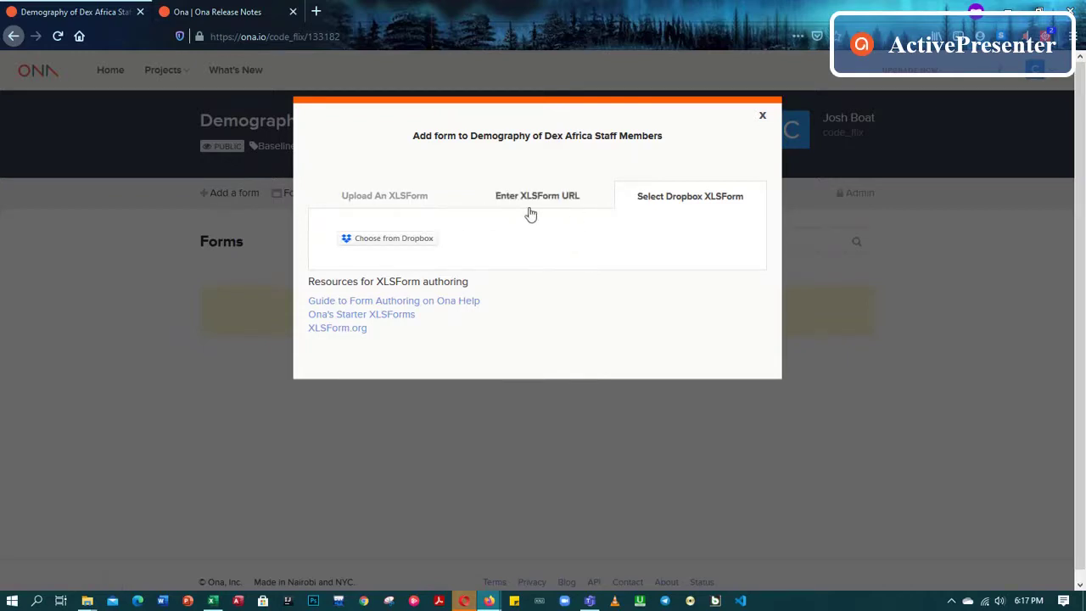
click(667, 196)
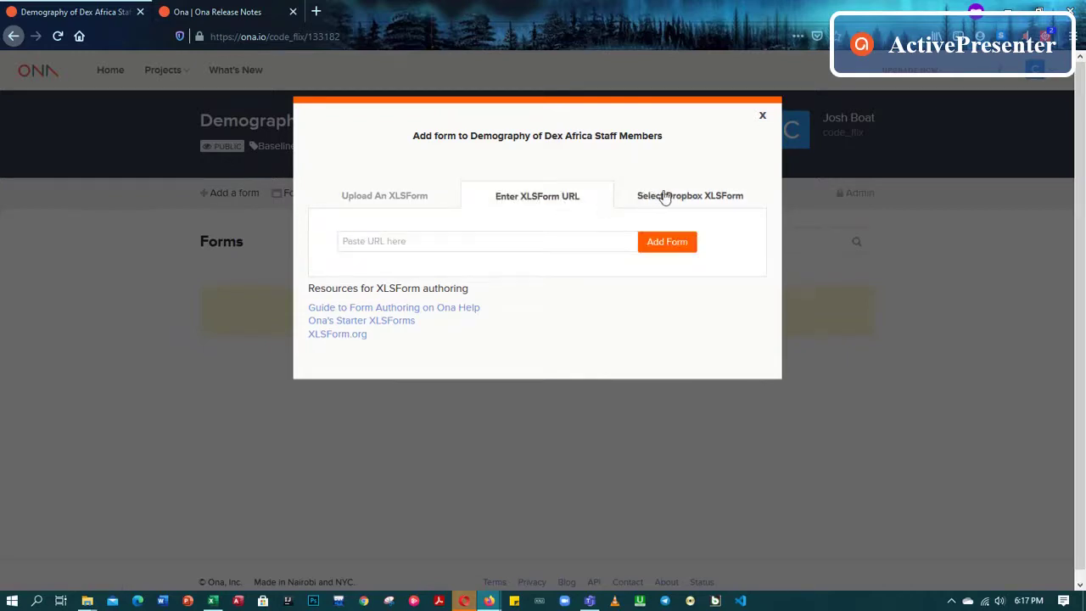
click(395, 198)
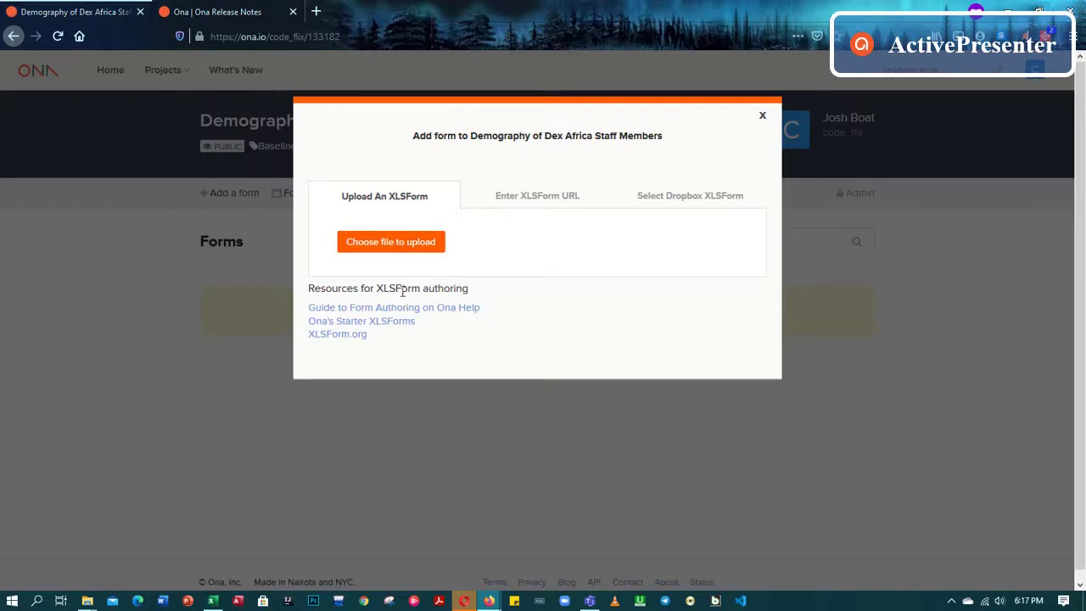
Open the file picker for the XLSForm and move it lower on screen
click(393, 246)
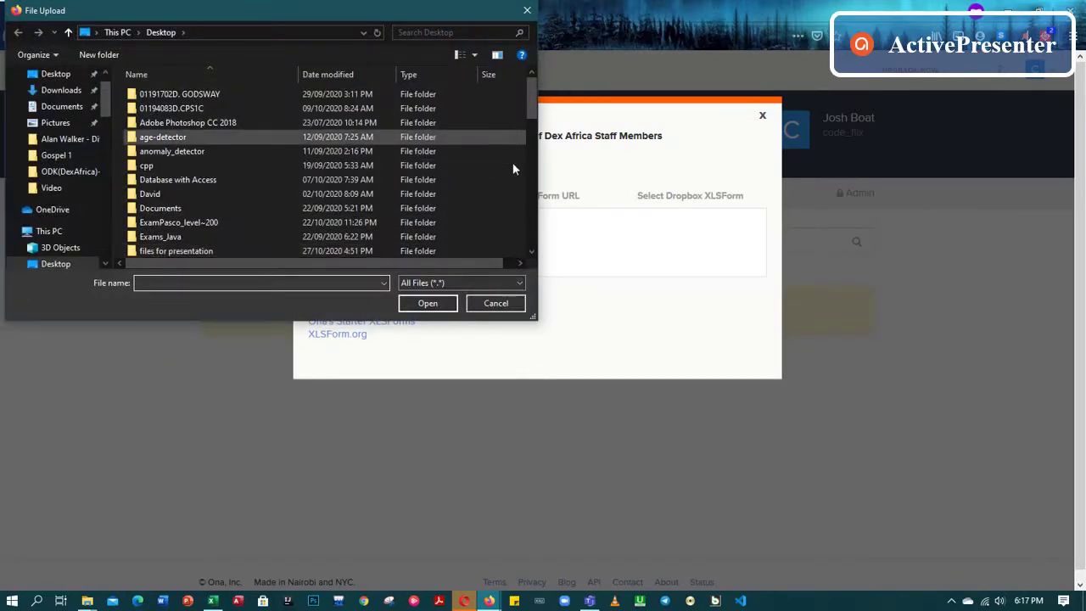
drag(450, 12, 541, 28)
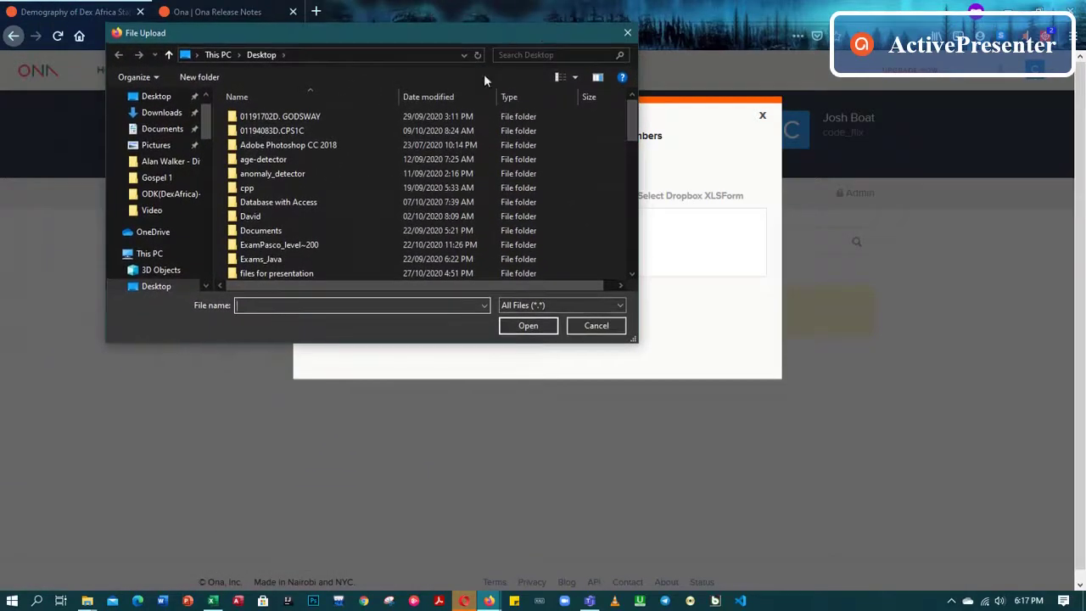
scroll(316, 146, down, 10)
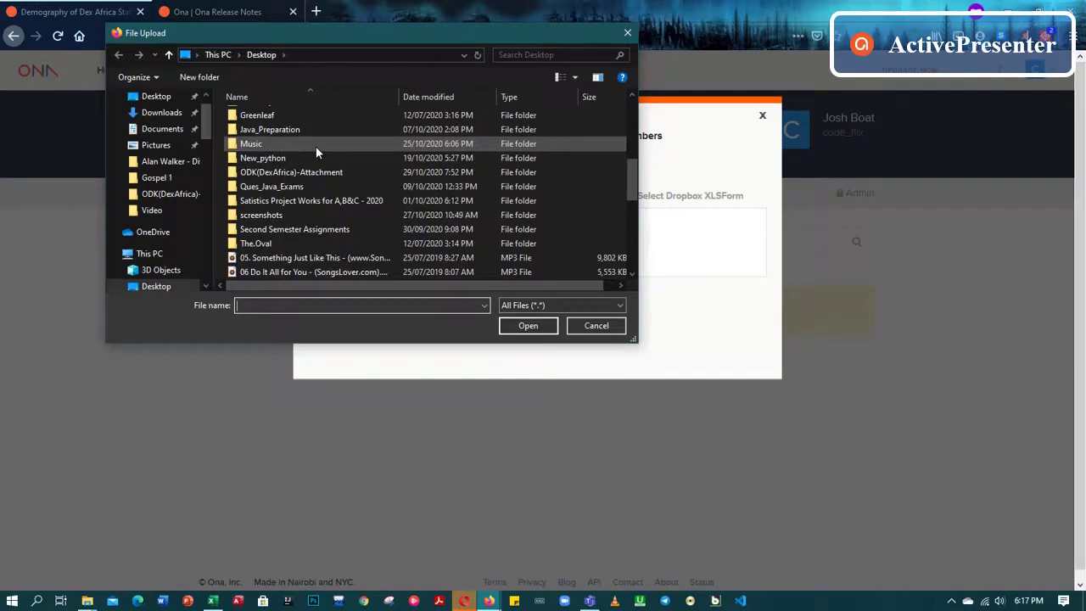
scroll(315, 144, up, 7)
scroll(316, 145, up, 3)
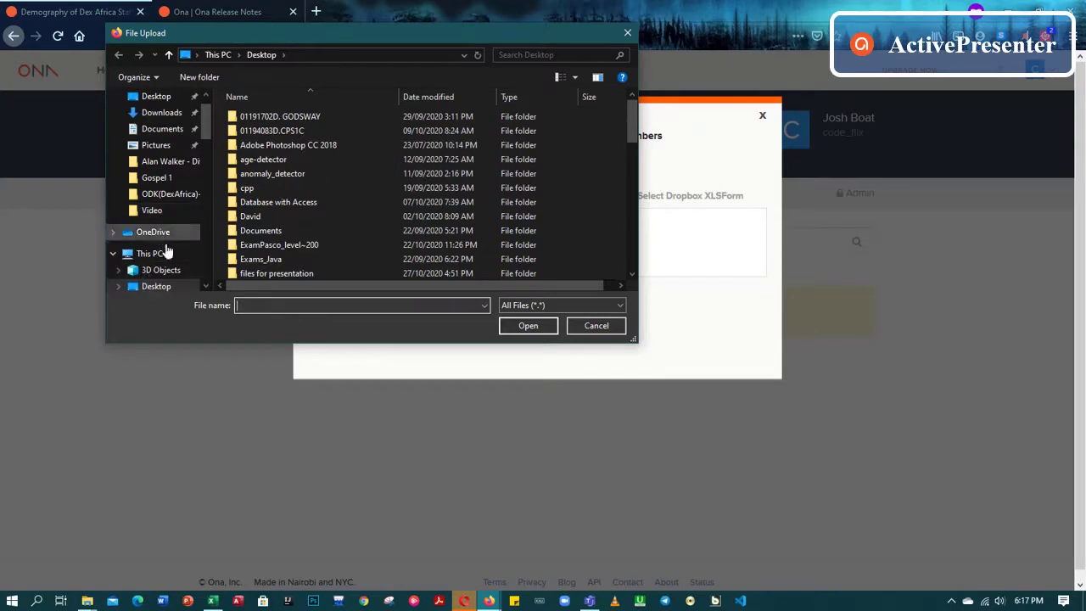
scroll(161, 170, down, 3)
scroll(161, 170, up, 5)
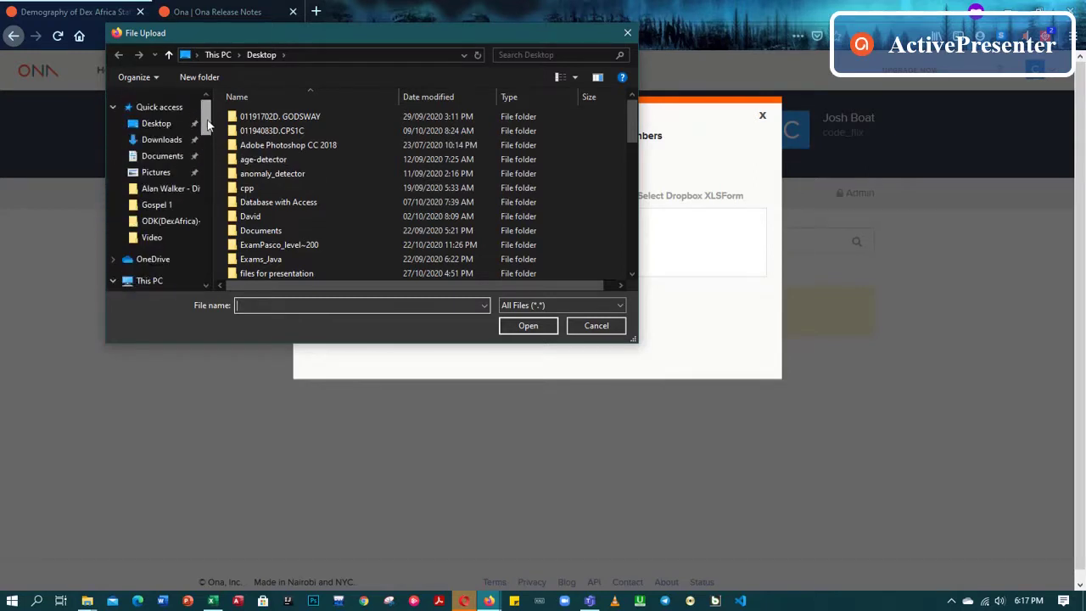
Pick Data_1.xlsx from the Desktop folder and confirm the selection
click(155, 123)
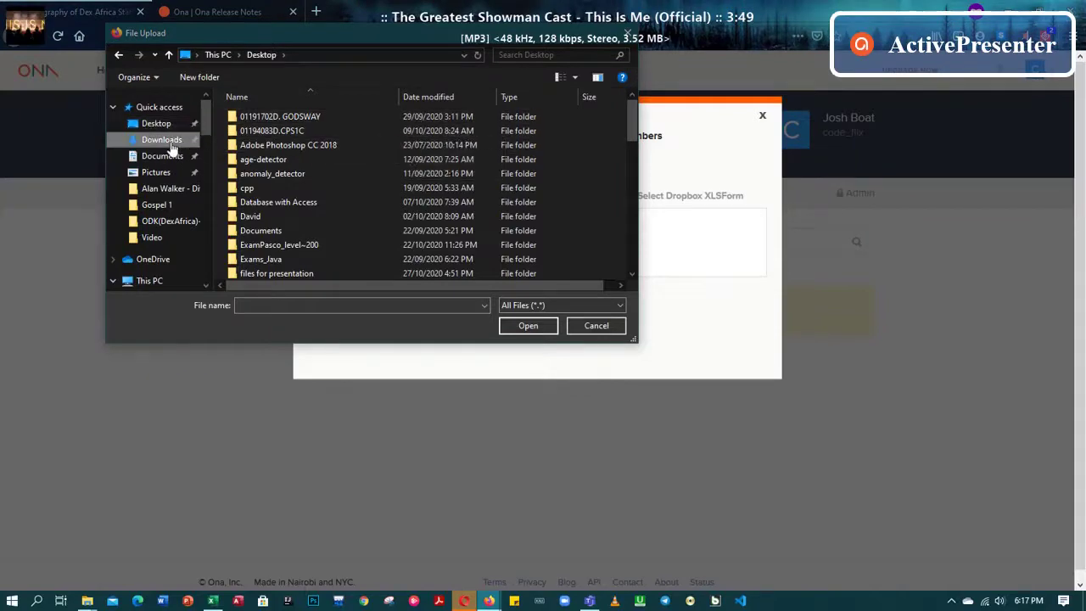
click(169, 139)
click(158, 123)
scroll(340, 117, down, 10)
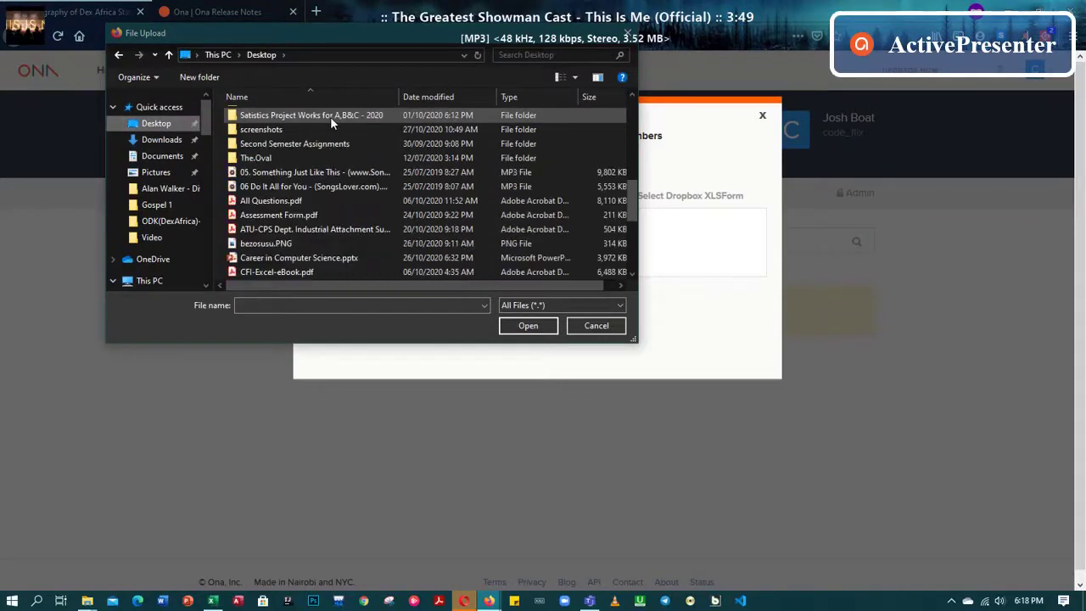
scroll(326, 122, up, 2)
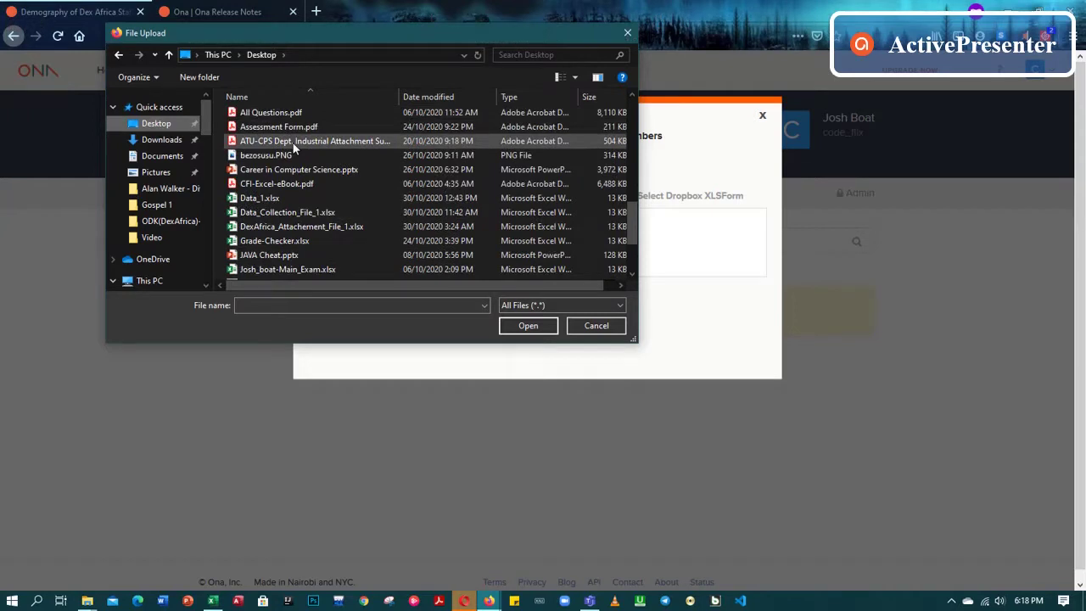
click(262, 200)
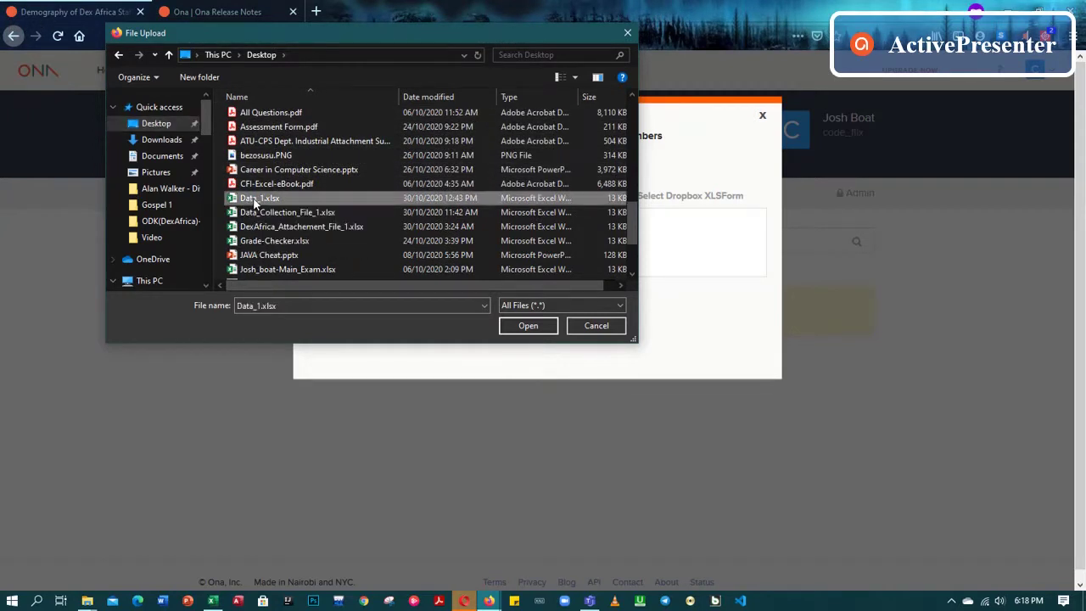
click(531, 327)
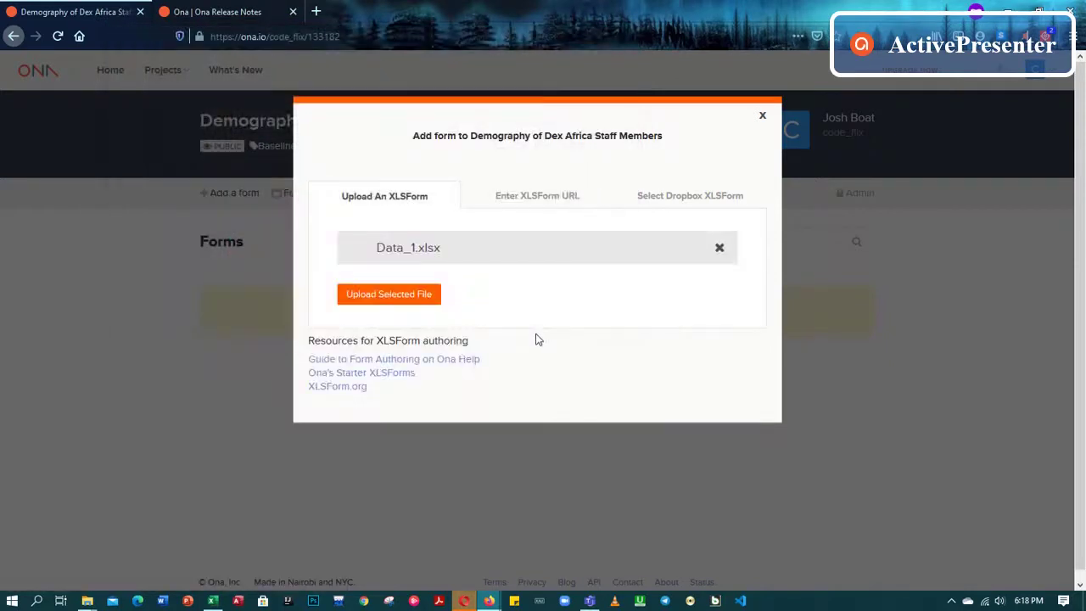
Upload and validate Data_1.xlsx, then cancel the Add form dialog instead of saving
click(399, 304)
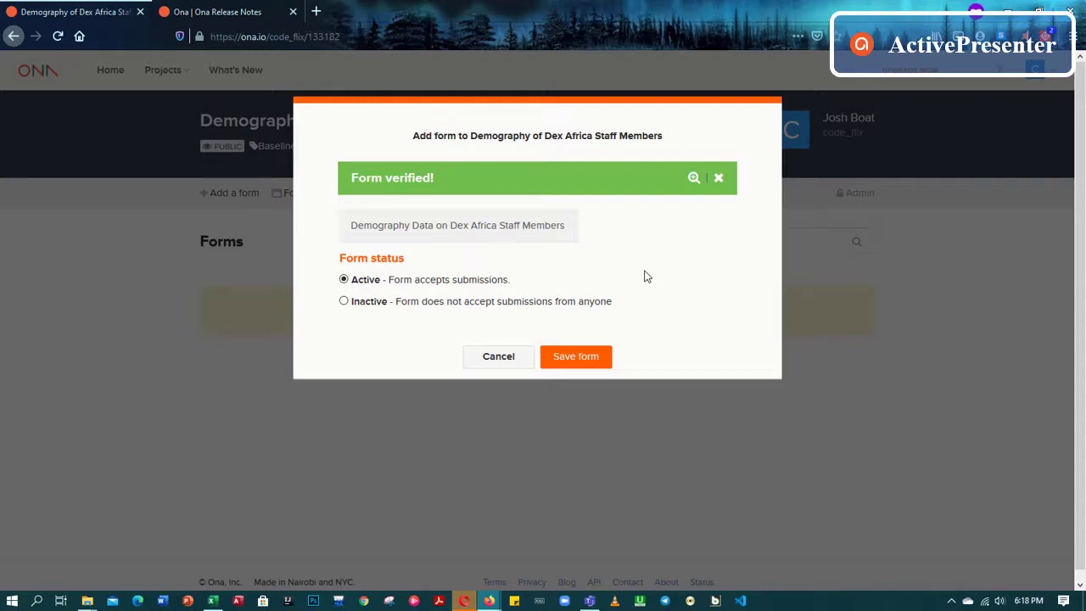
click(499, 356)
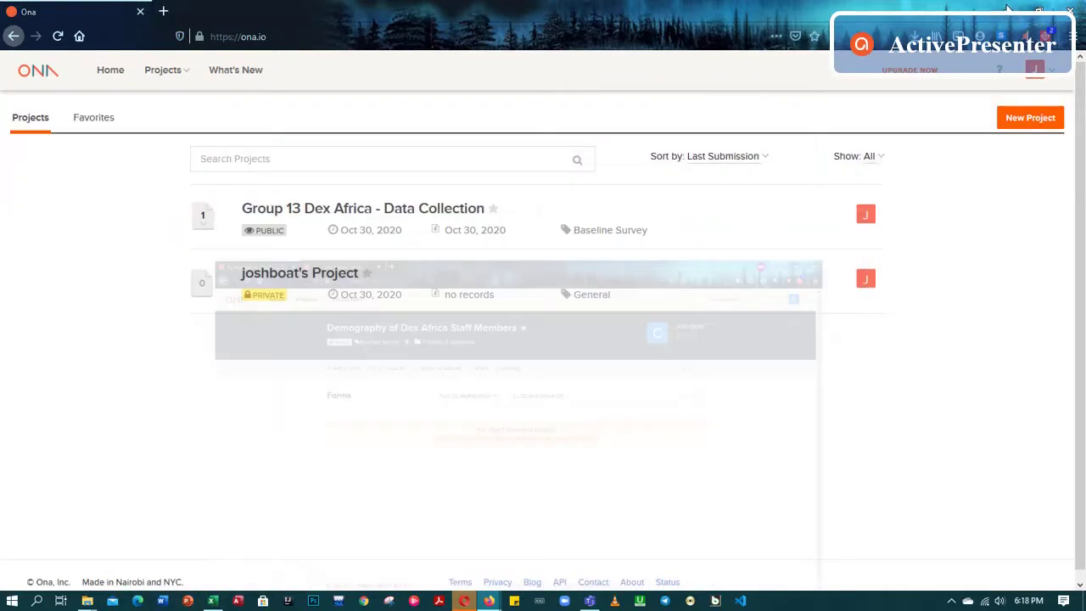
Minimize the browser, refresh the desktop, and open Data_1.xlsx in Excel
click(1008, 10)
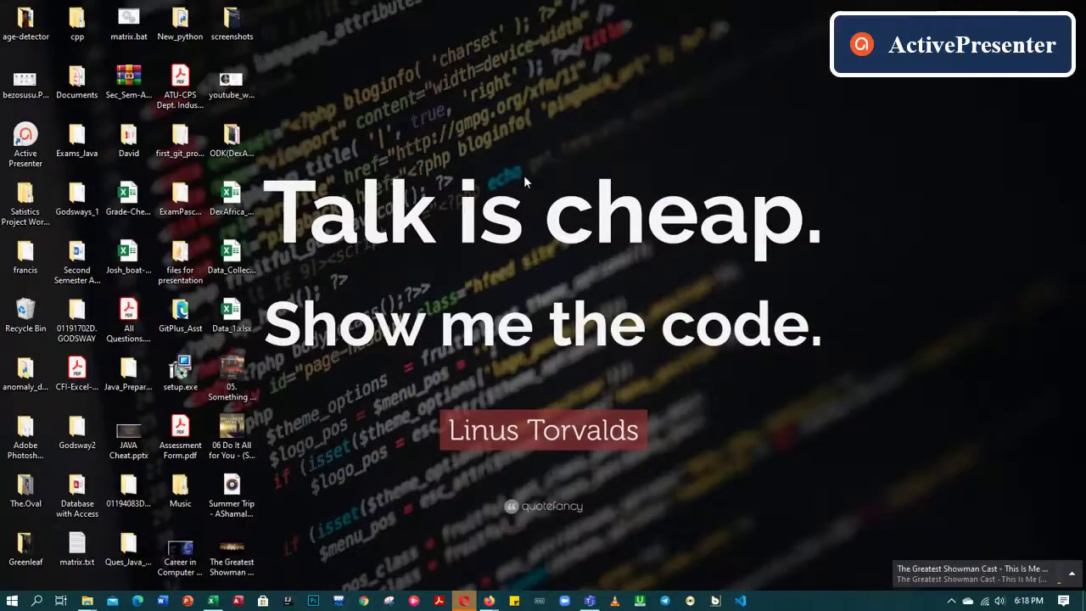
right_click(538, 127)
click(551, 167)
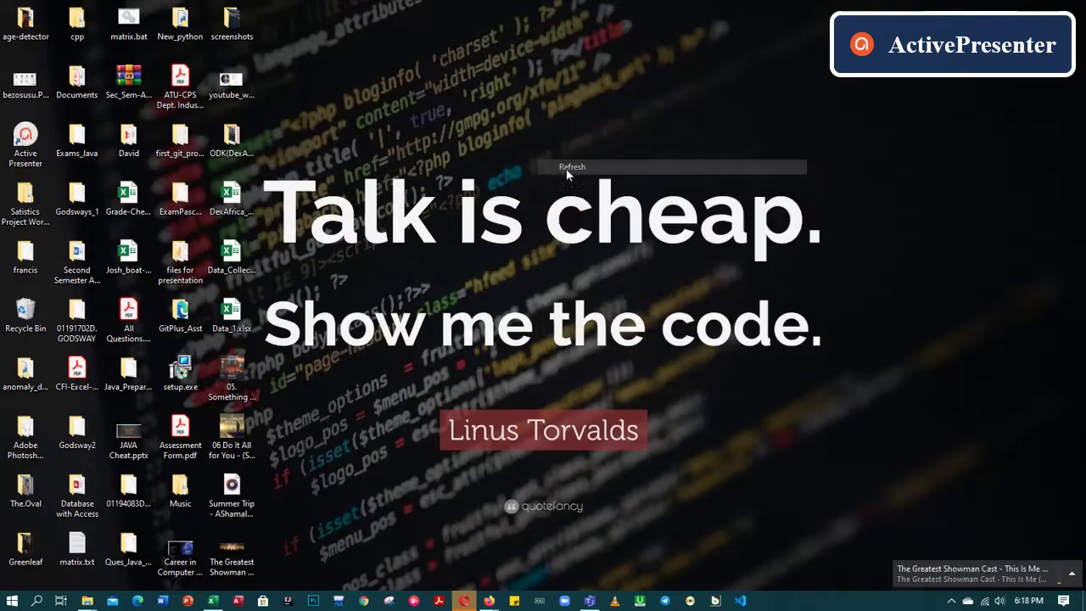
click(237, 316)
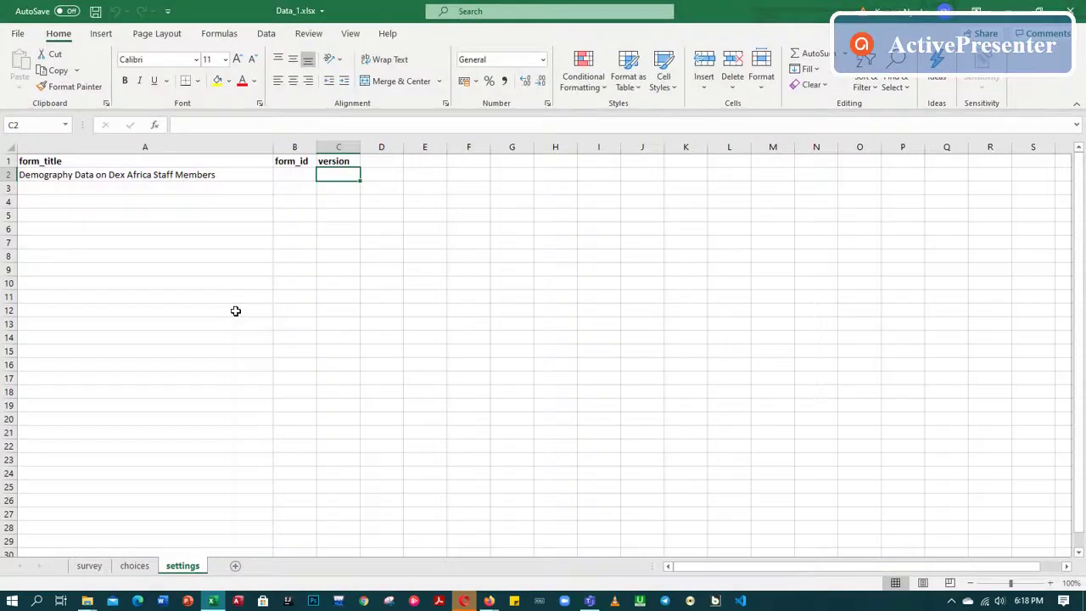
On the survey sheet, rename B2 to respondent's_Date_of_Birth, then save and close the workbook
click(89, 565)
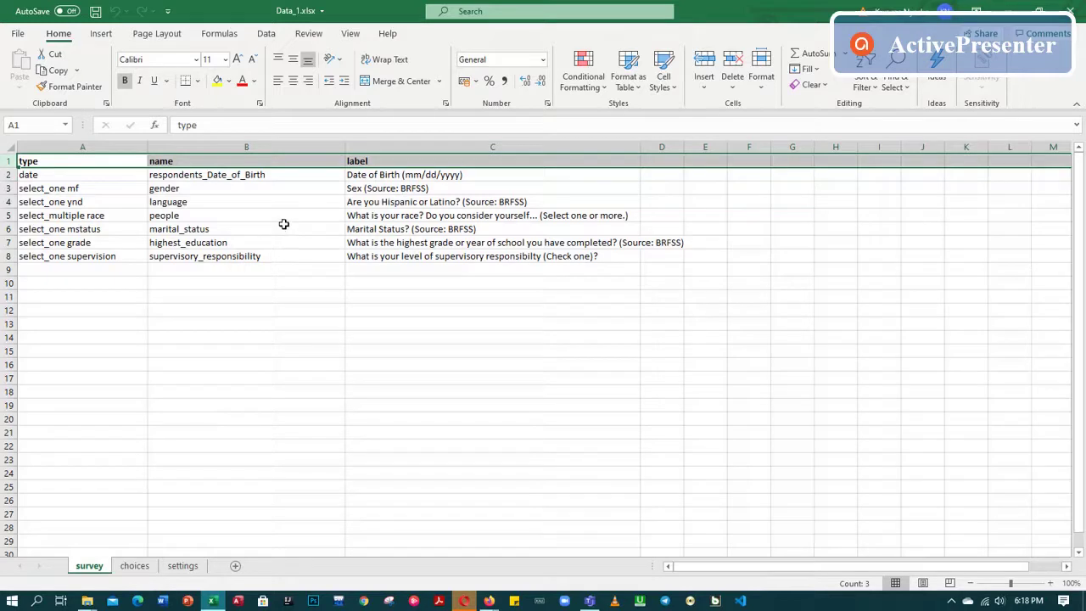
click(216, 186)
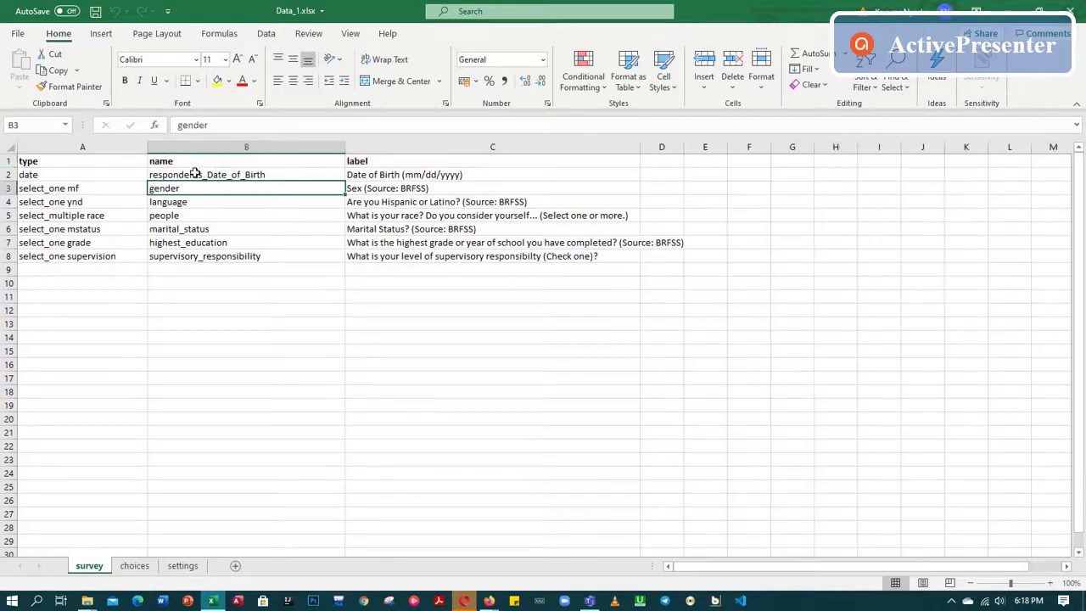
click(197, 174)
double_click(199, 175)
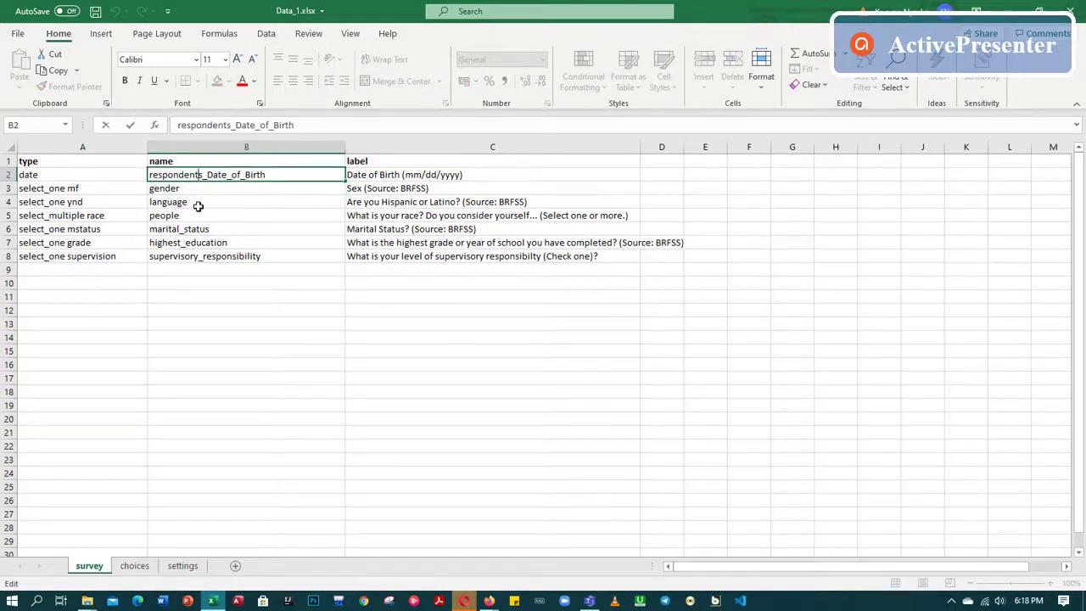
key(Left)
text(')
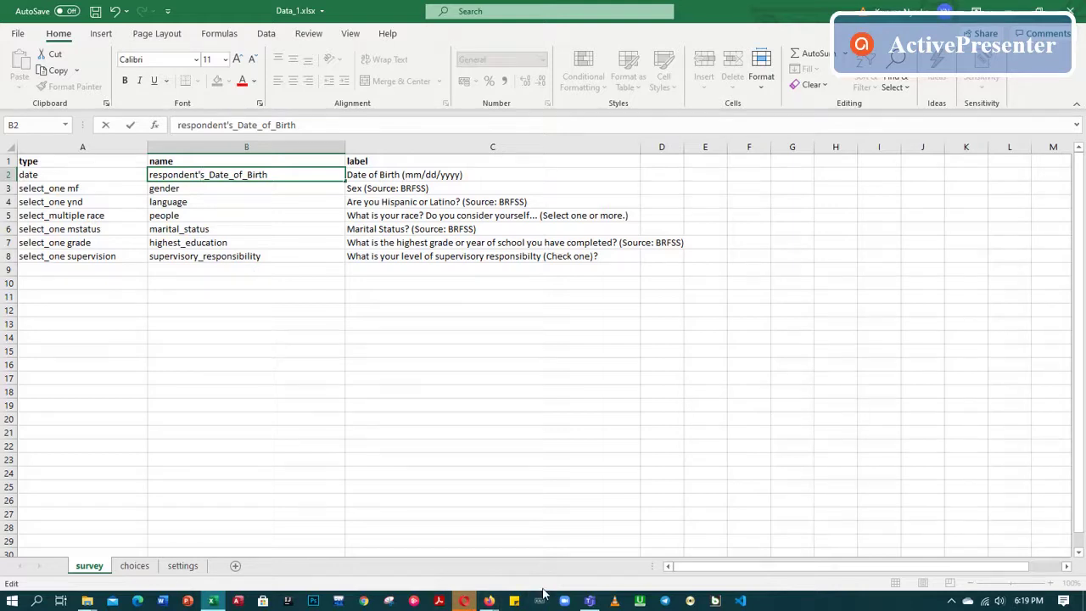
click(95, 11)
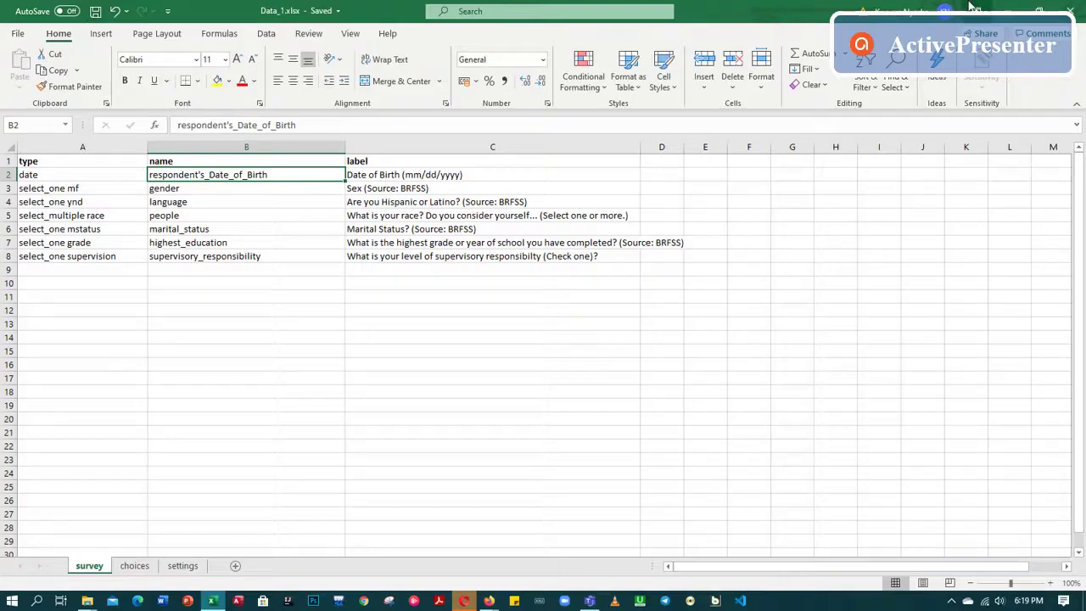
click(1071, 10)
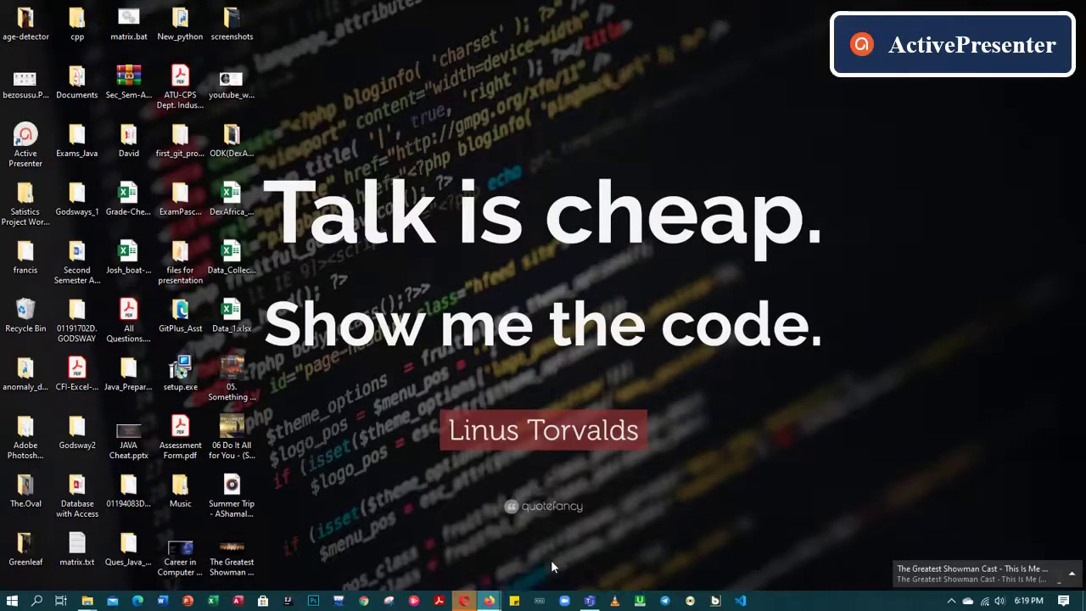
Re-upload the edited Data_1.xlsx from the Desktop, producing the invalid question name error for row 2
key(alt+Tab)
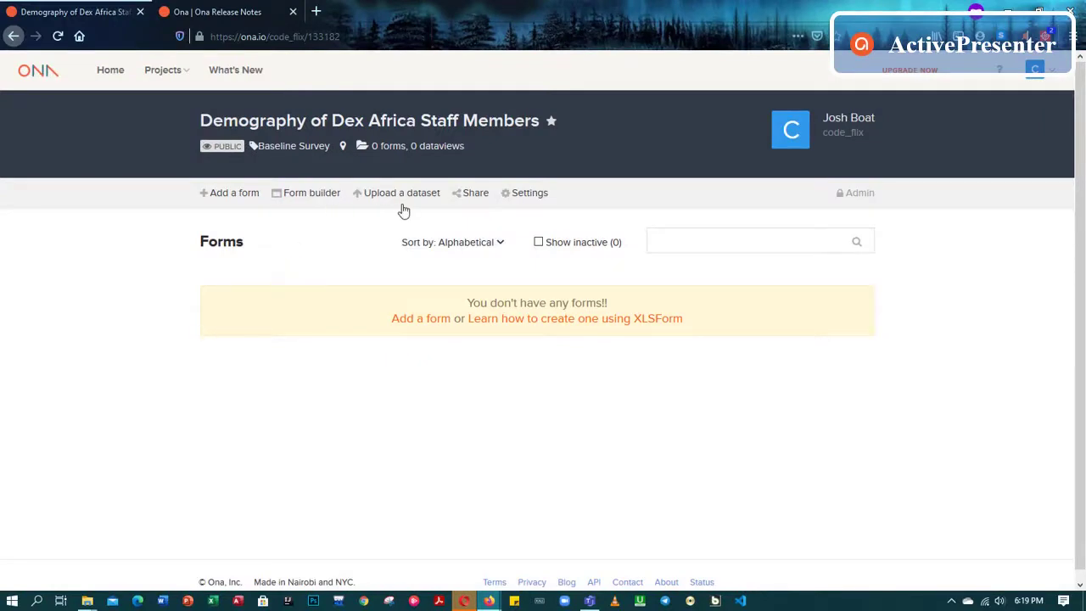
click(238, 195)
click(433, 244)
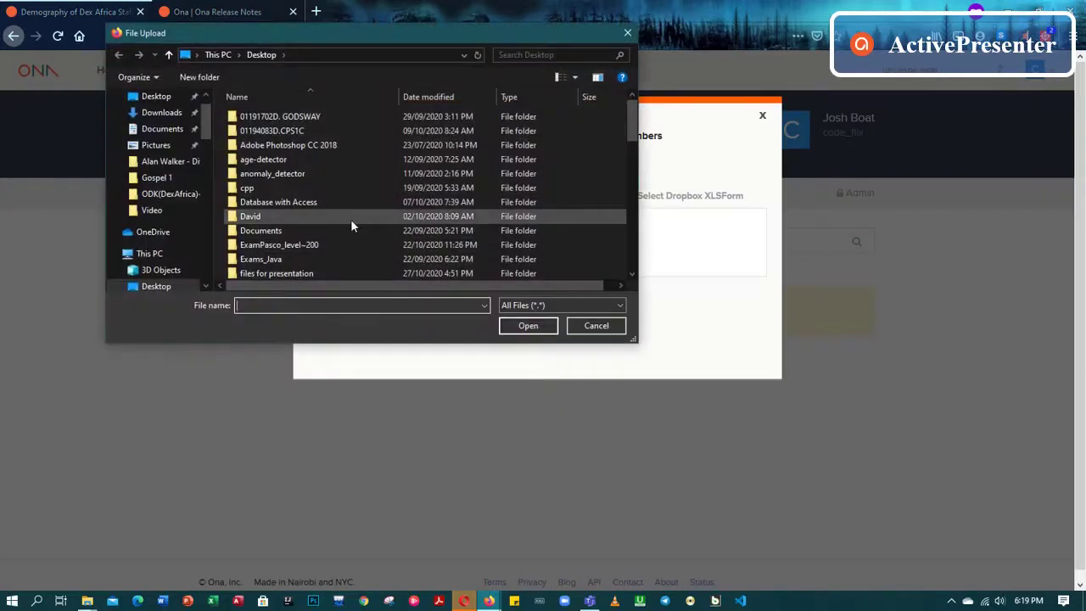
scroll(271, 216, down, 10)
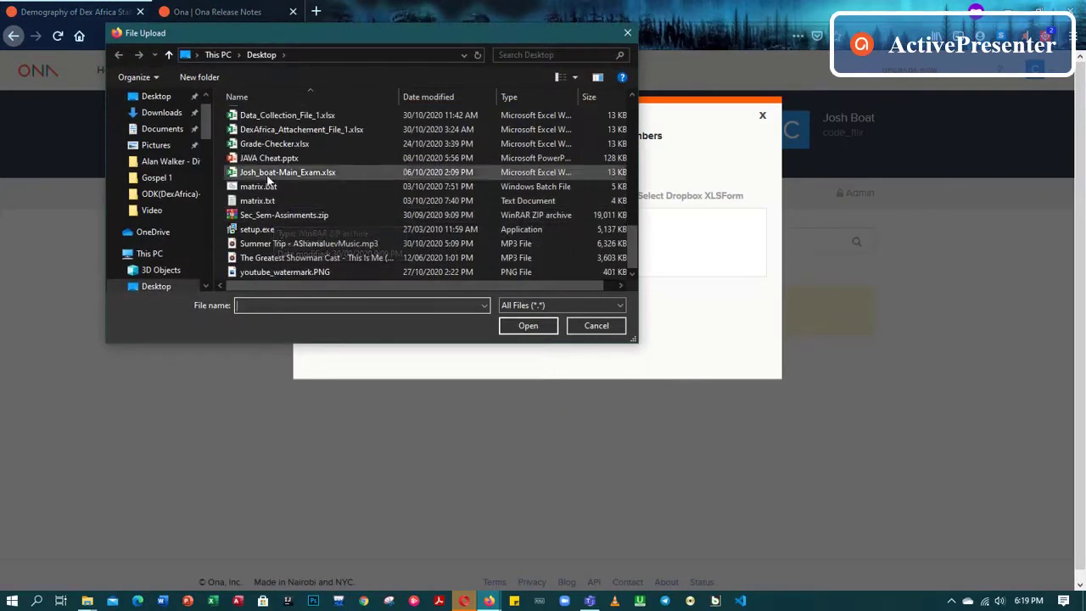
scroll(263, 160, up, 1)
scroll(263, 160, up, 1)
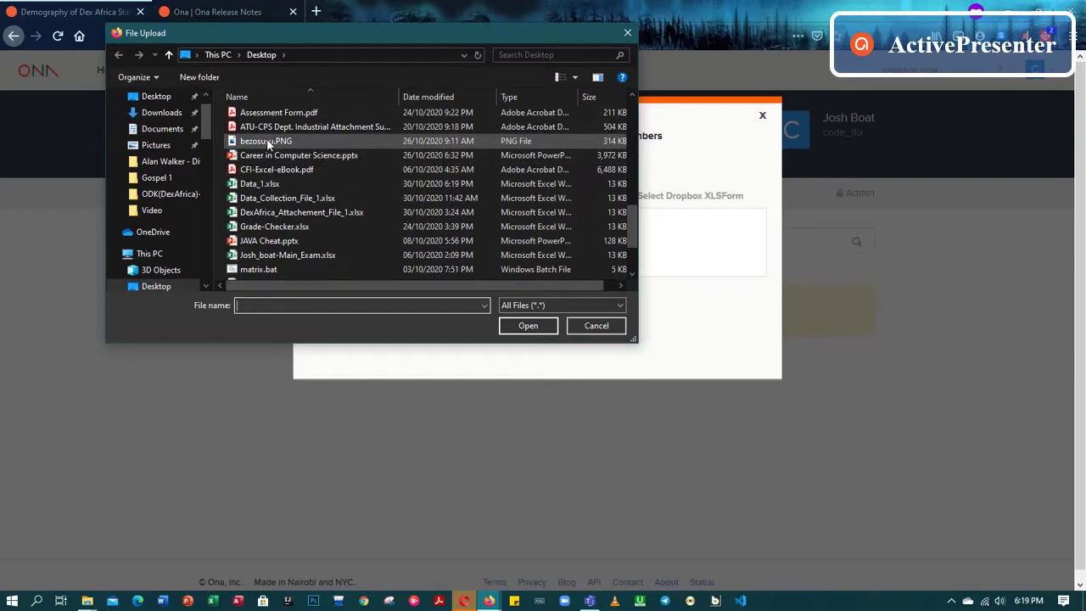
click(255, 184)
click(527, 326)
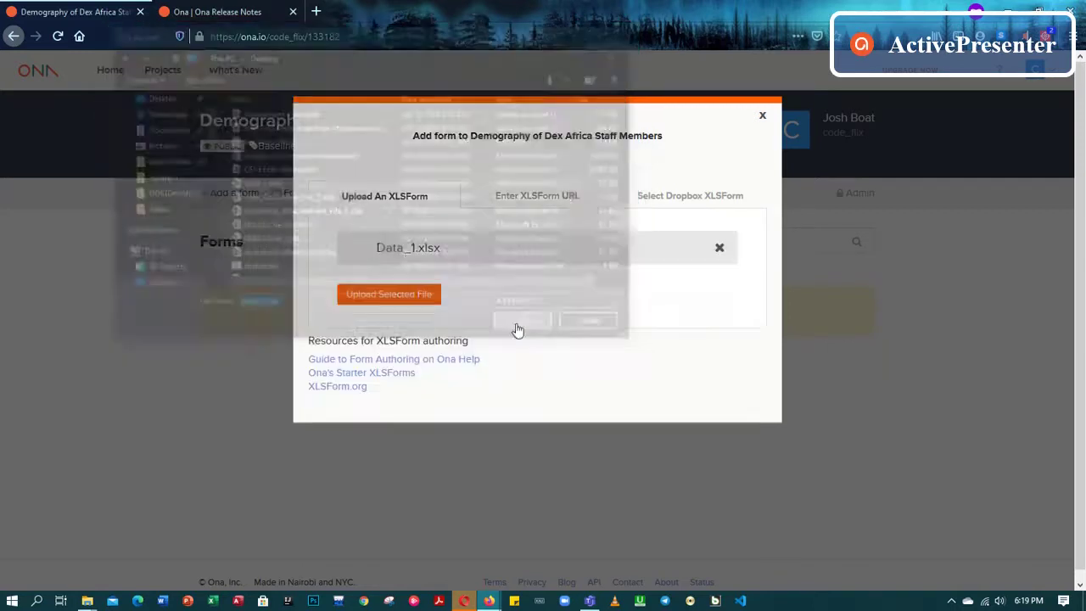
click(404, 302)
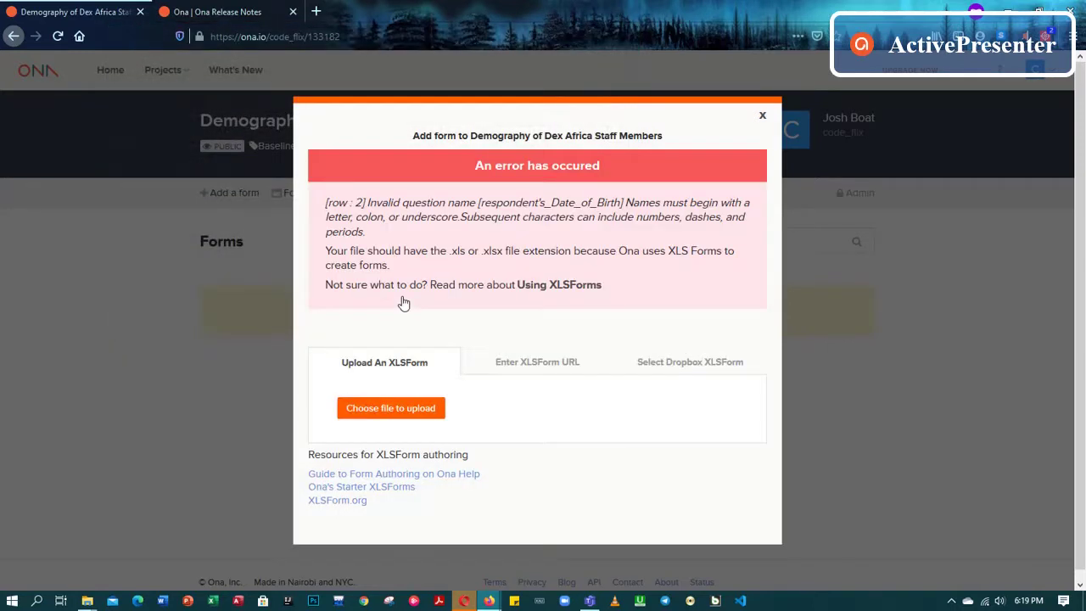
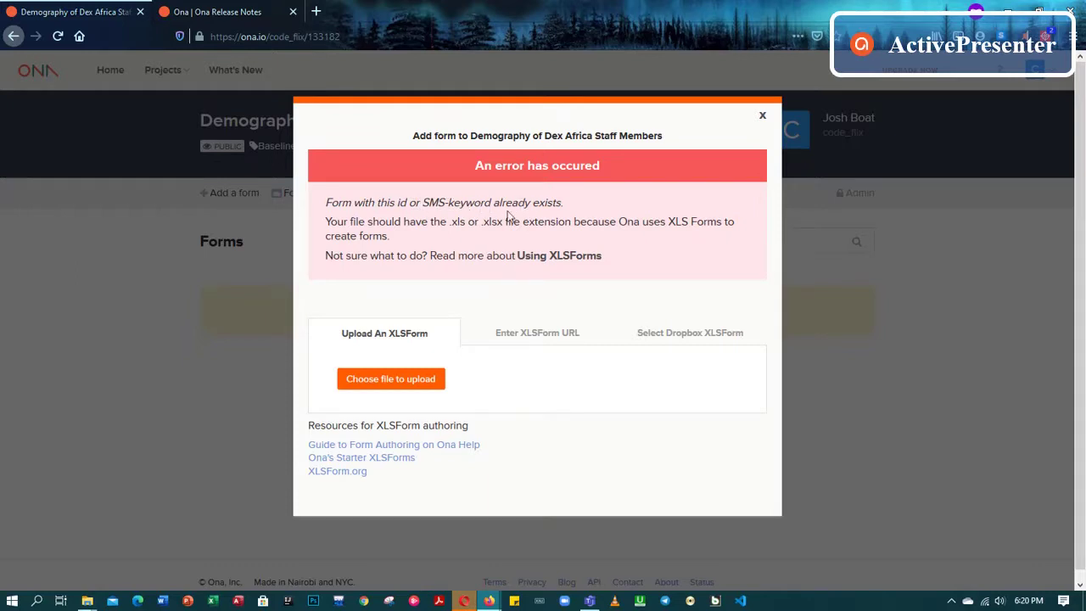
Dismiss the file picker without choosing a file and refresh the Windows desktop
click(396, 380)
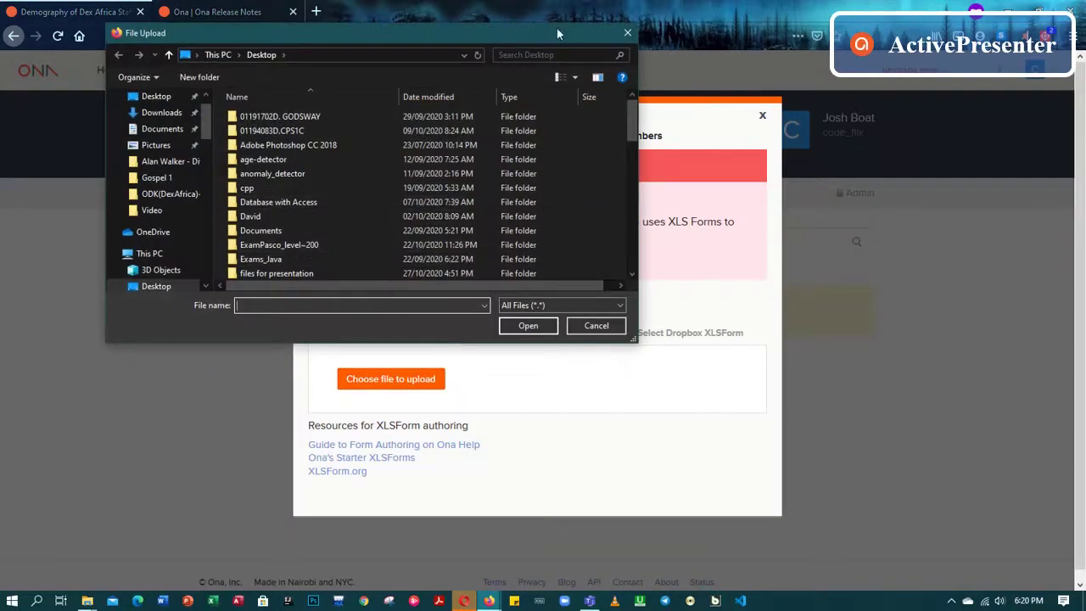
click(627, 32)
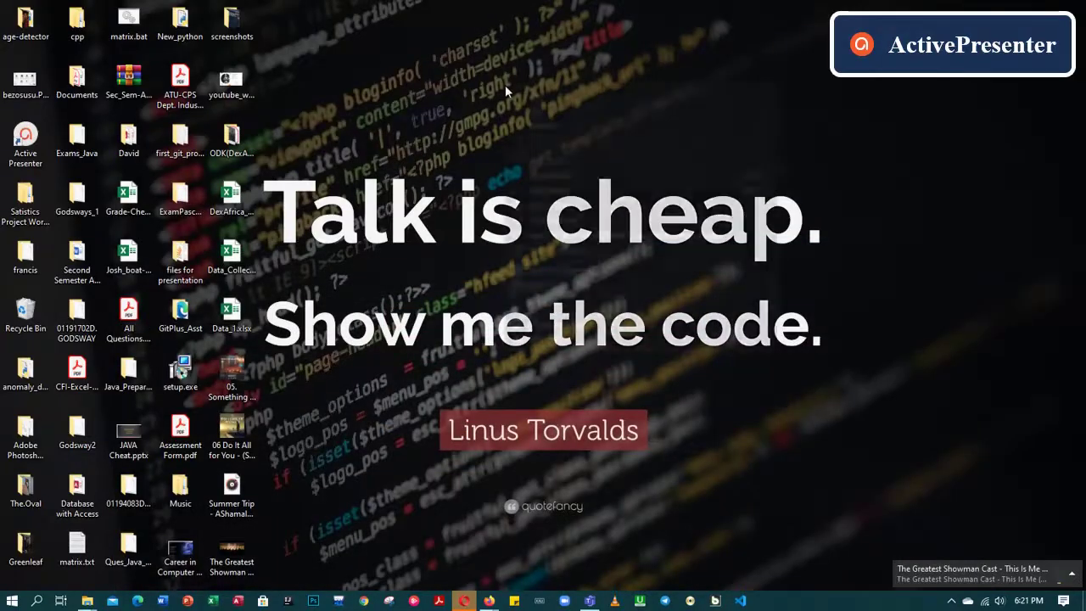
right_click(506, 91)
click(548, 125)
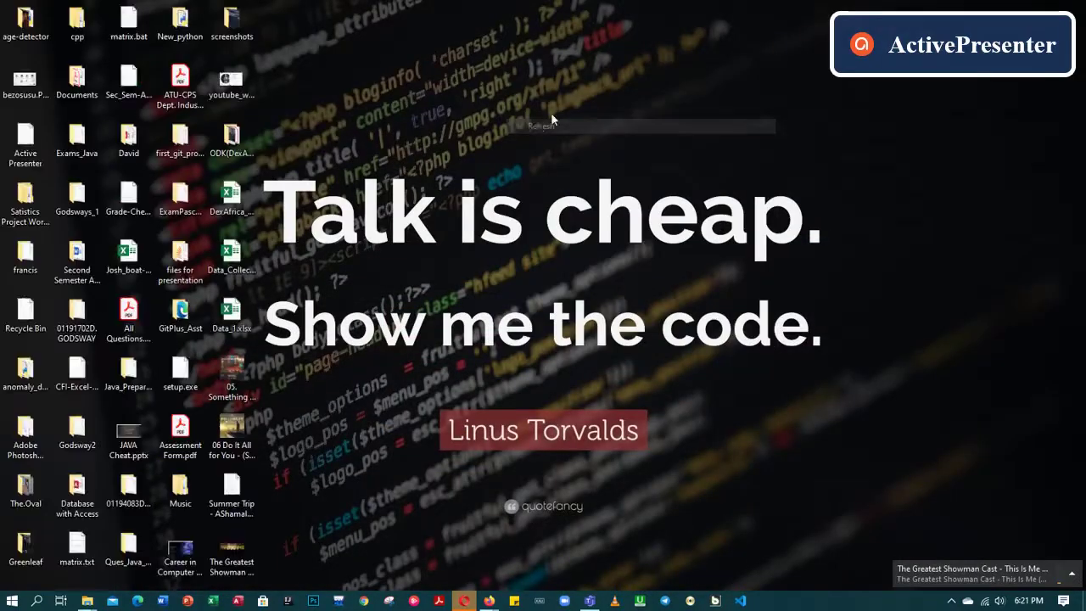
Open Data_1.xlsx, go to the settings sheet and enter a first form_id in cell B2
double_click(235, 316)
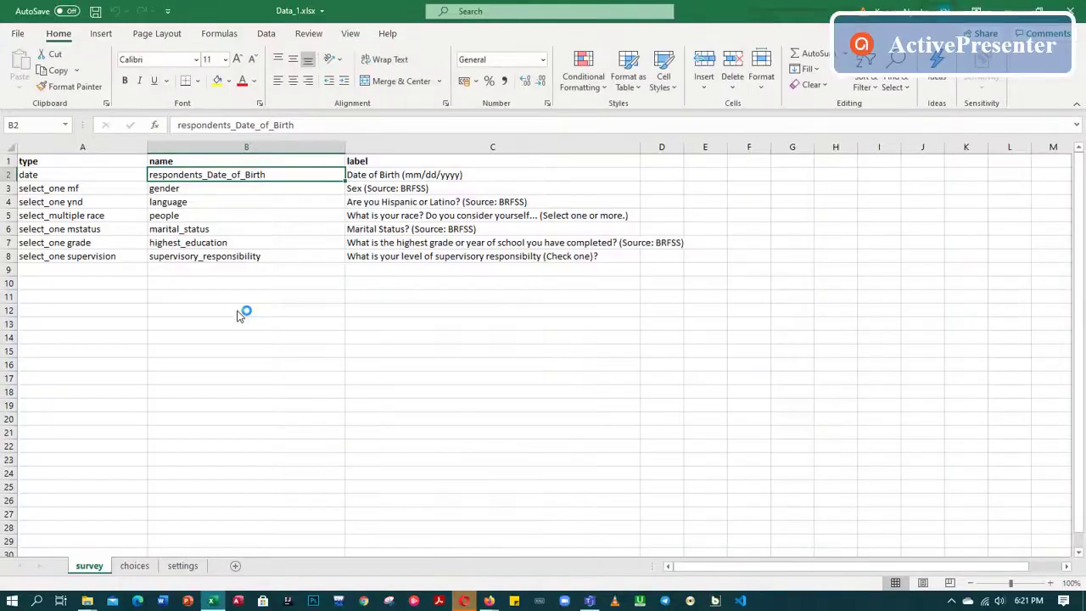
click(186, 568)
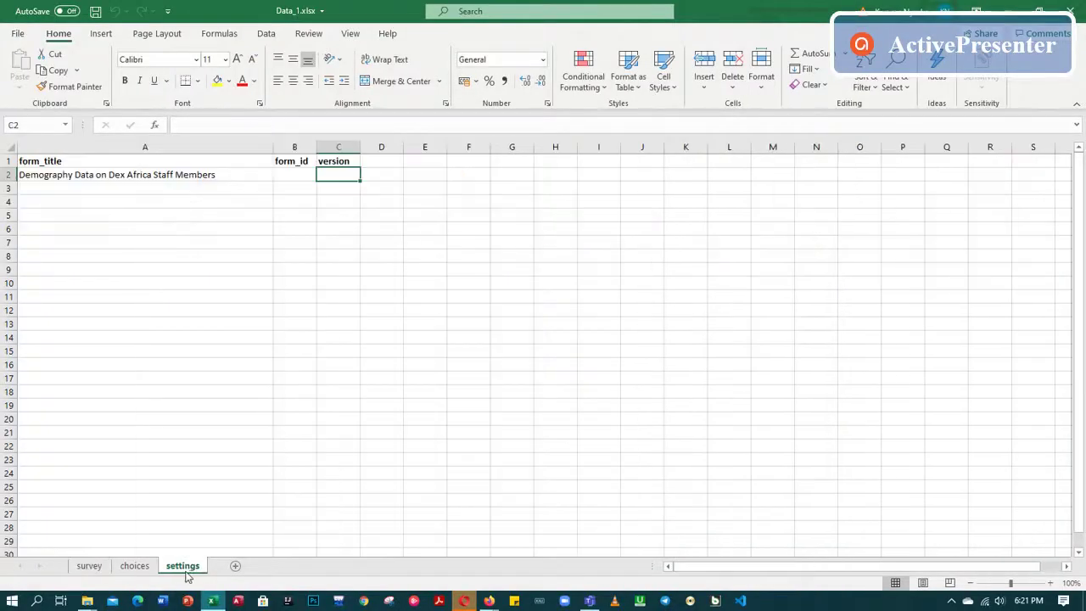
click(297, 175)
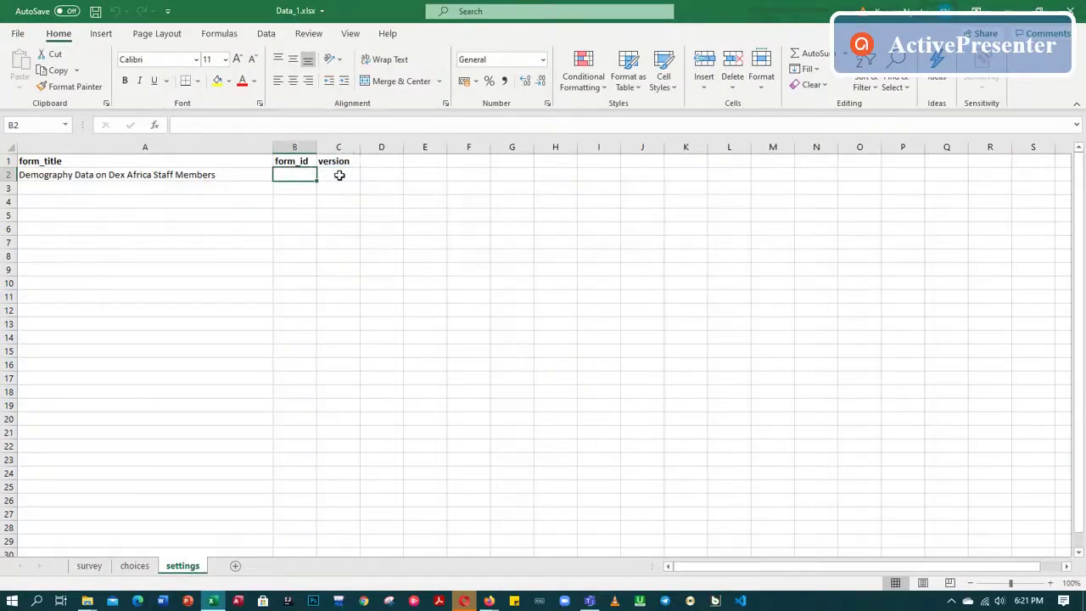
click(318, 175)
click(297, 175)
click(336, 176)
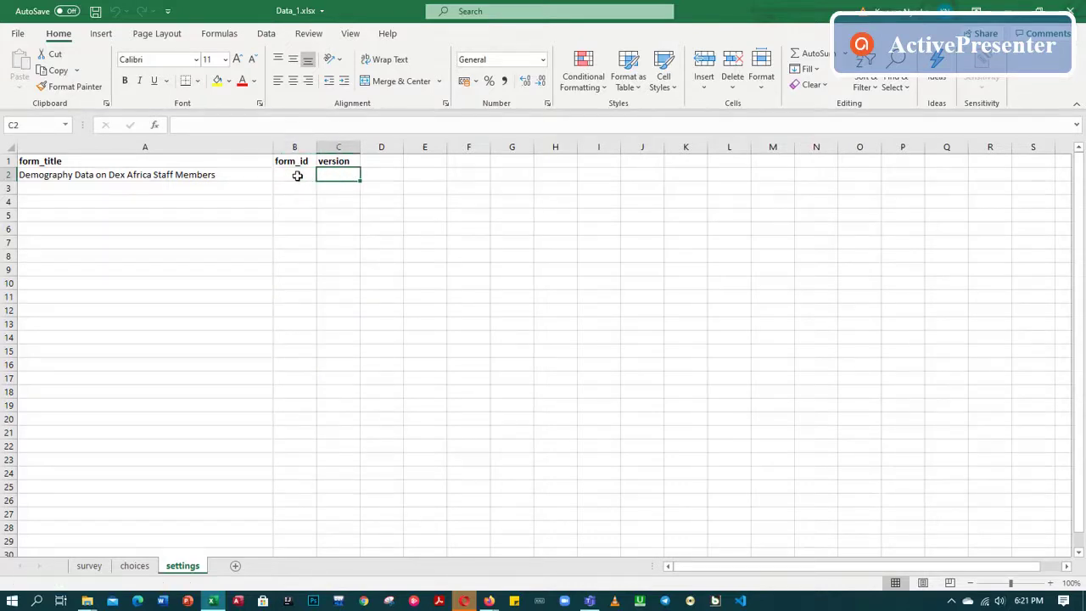
click(299, 177)
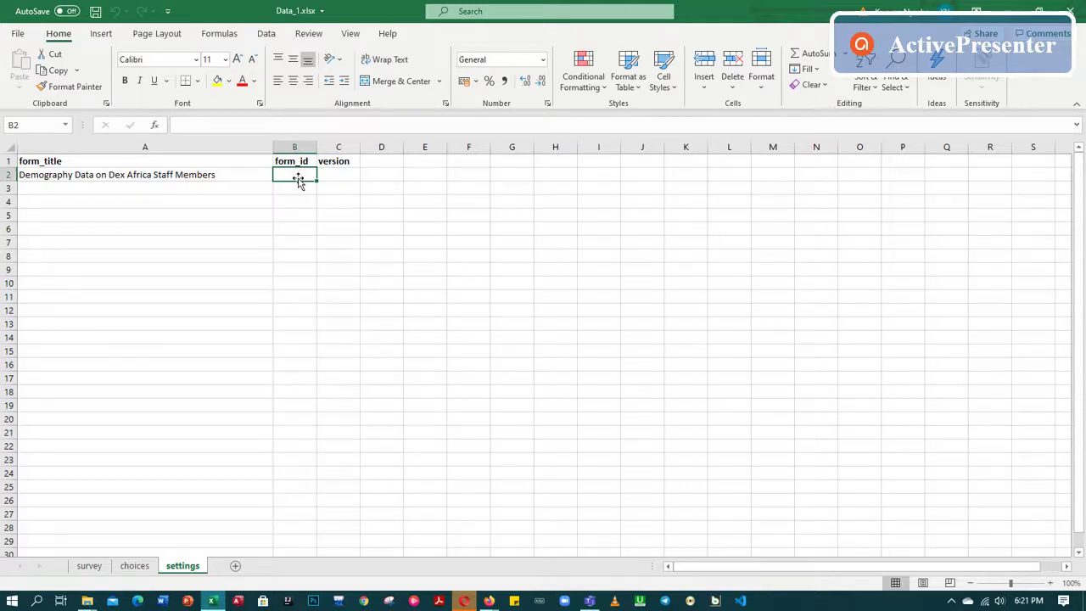
text(13192)
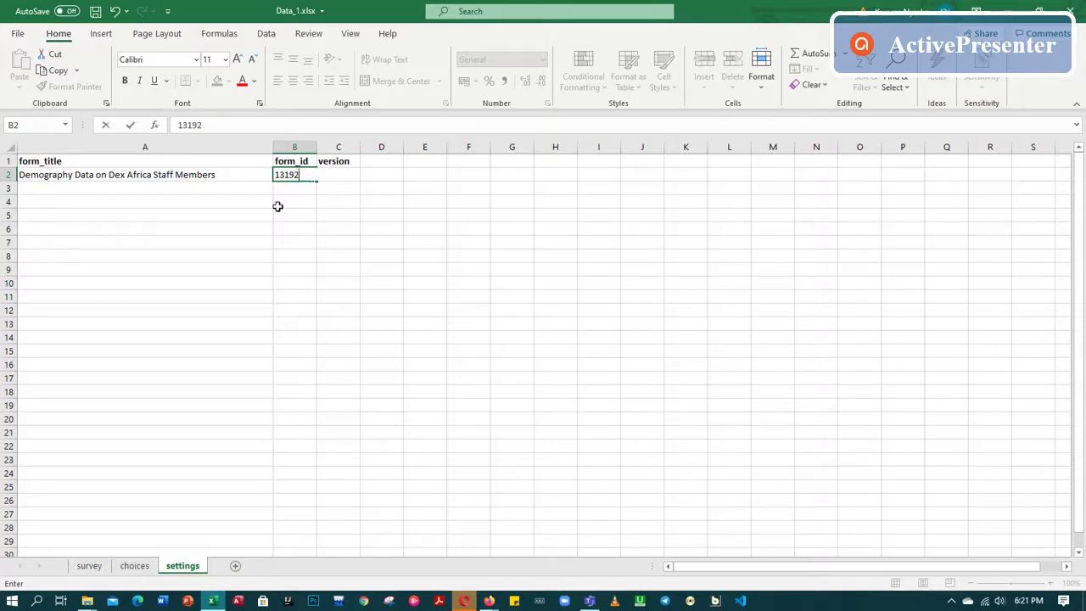
text(i424239)
key(Return)
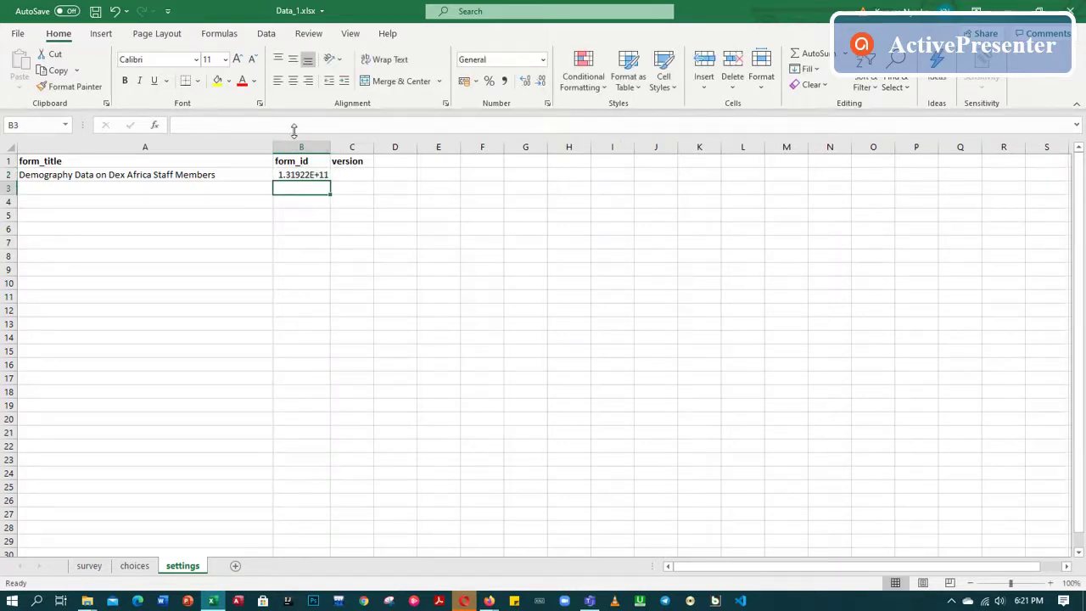
Correct B2's form_id to 11323789, save the workbook and close Excel
double_click(312, 175)
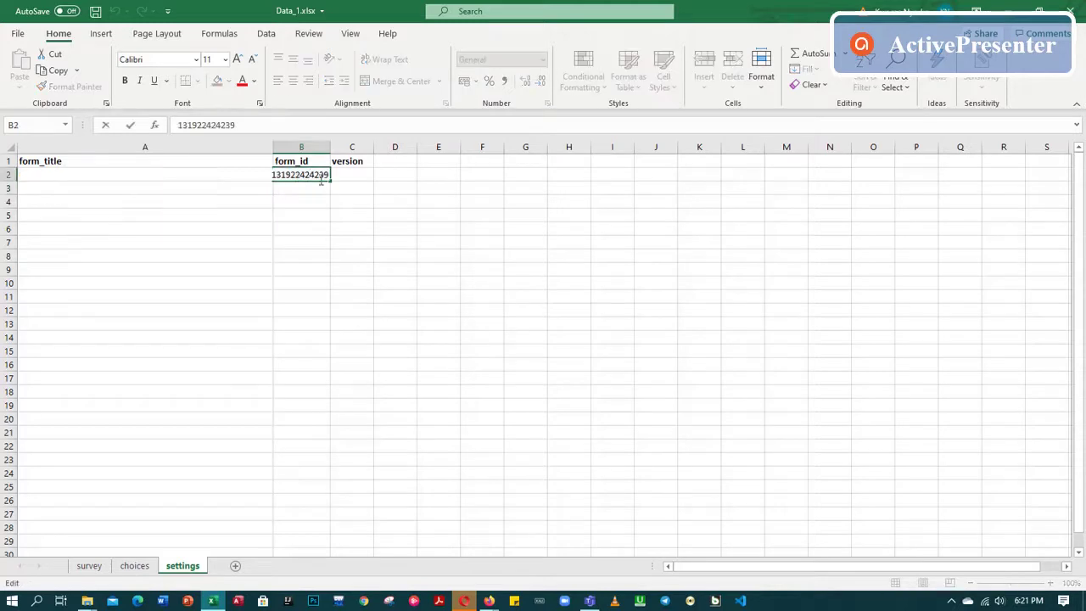
key(BackSpace)
key(BackSpace)
key(BackSpace)
key(BackSpace)
key(BackSpace)
key(BackSpace)
key(BackSpace)
key(BackSpace)
key(BackSpace)
key(BackSpace)
key(BackSpace)
key(BackSpace)
text(11)
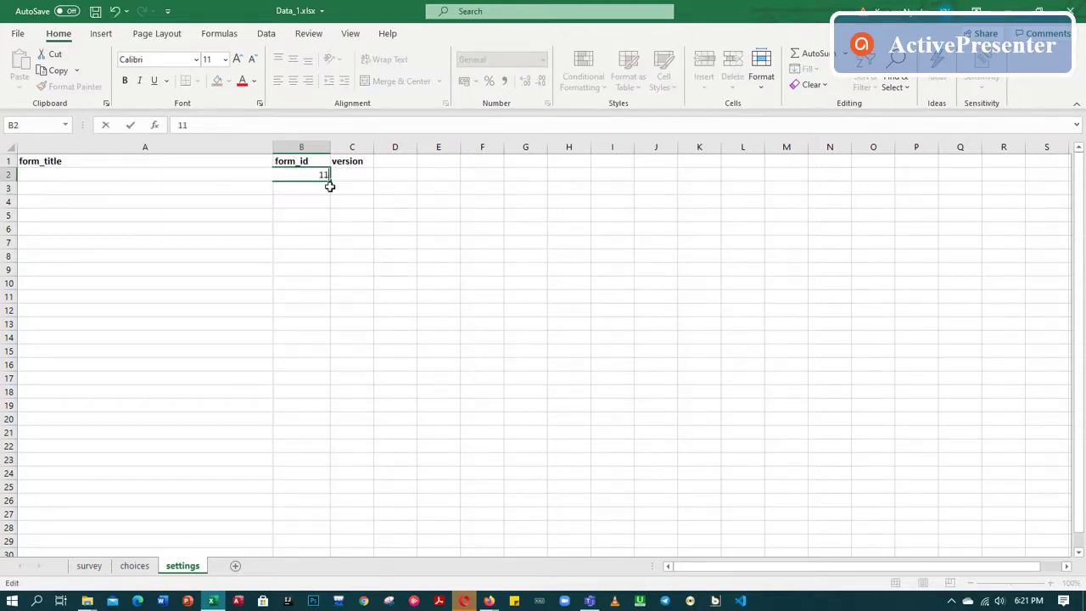
text(323789247624)
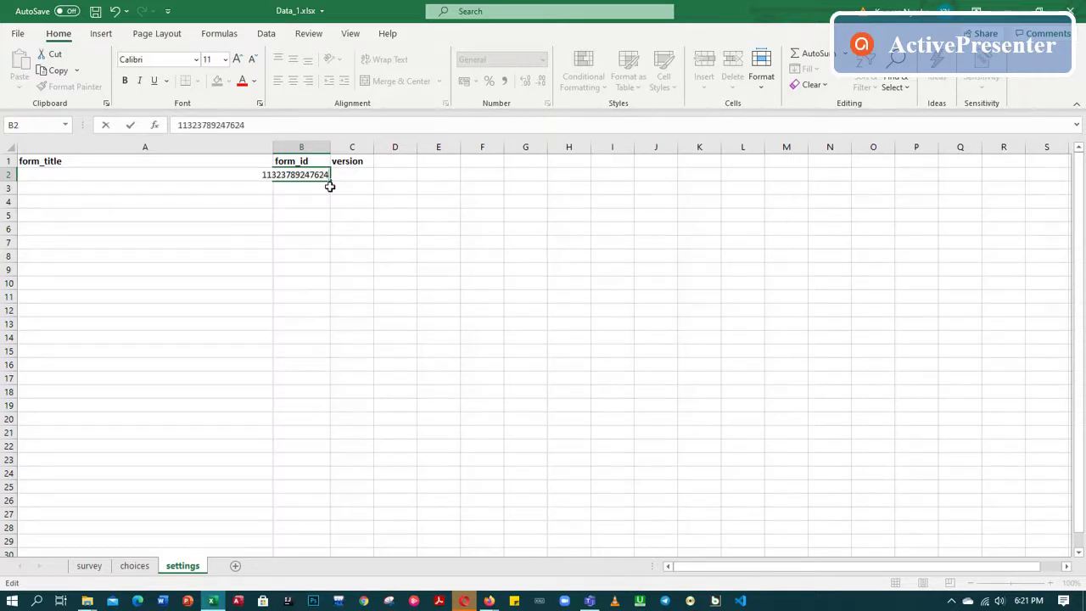
key(BackSpace)
key(BackSpace)
key(BackSpace)
key(BackSpace)
key(BackSpace)
key(BackSpace)
key(Return)
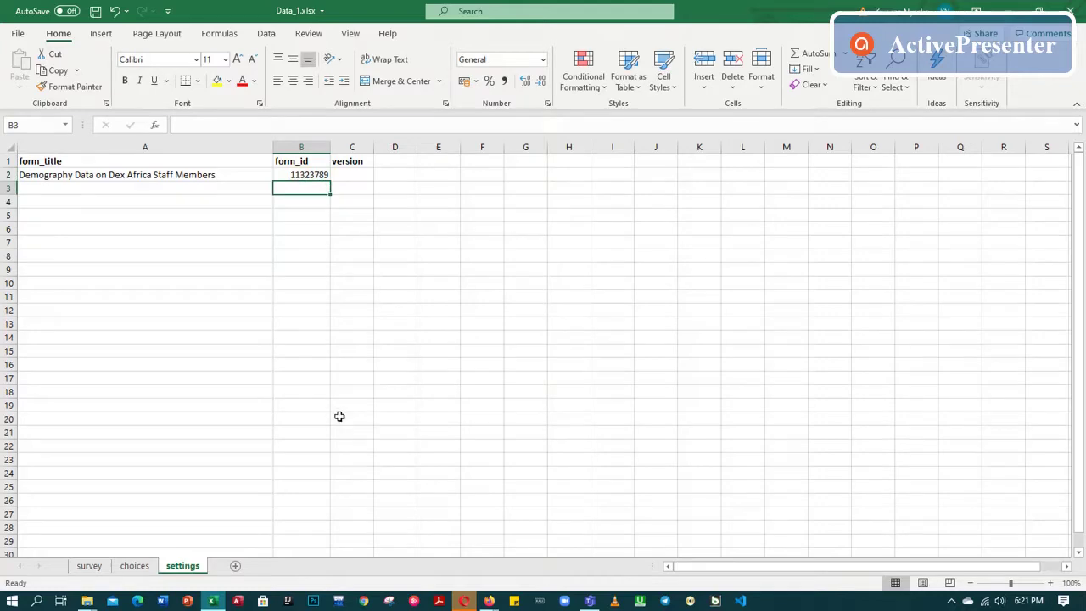
key(ctrl+s)
mouse_move(490, 600)
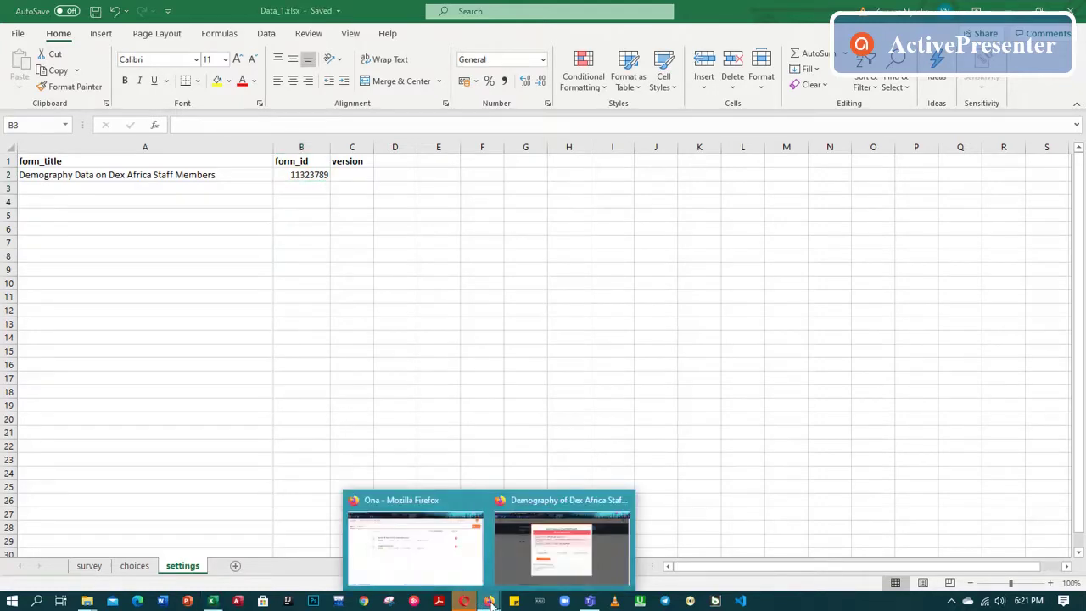
click(1071, 10)
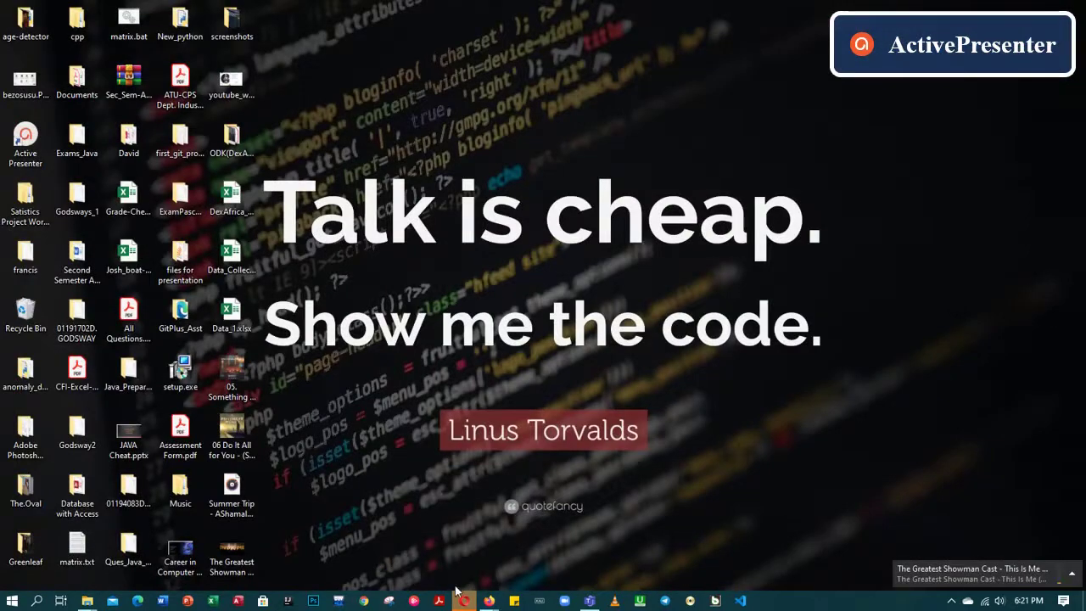
Choose the revised Data_1.xlsx in Ona's file picker and upload it for validation
mouse_move(490, 600)
click(547, 566)
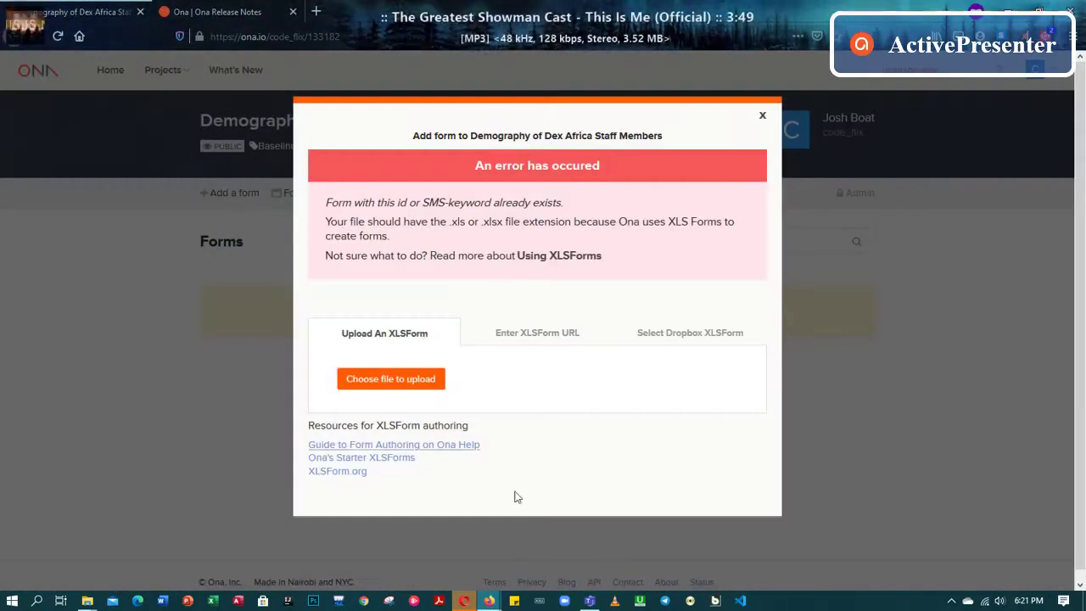
click(428, 393)
scroll(369, 200, down, 5)
scroll(369, 200, down, 5)
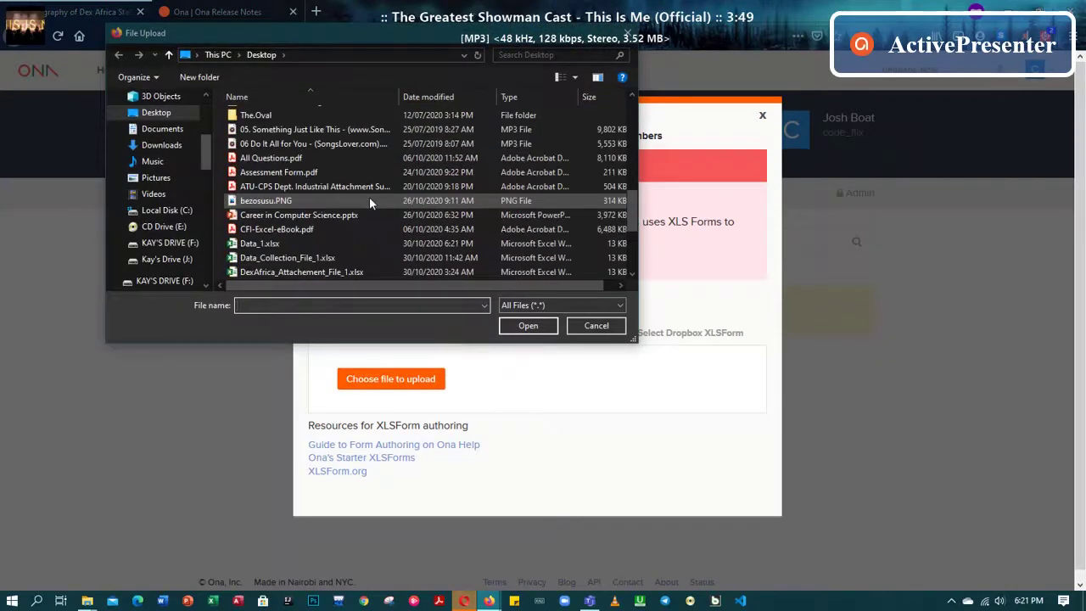
click(286, 244)
click(527, 328)
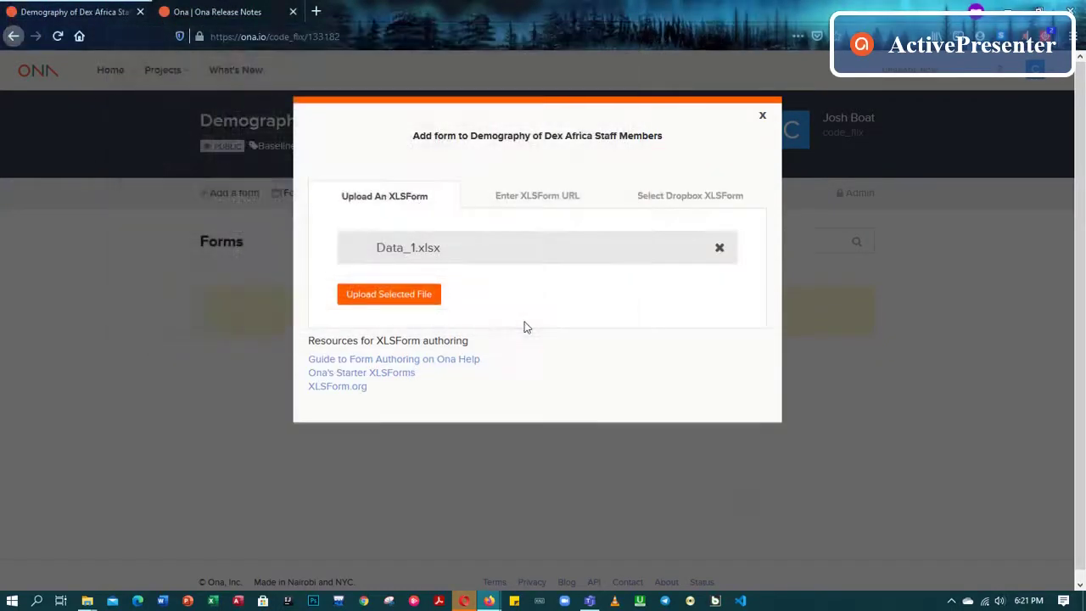
click(414, 298)
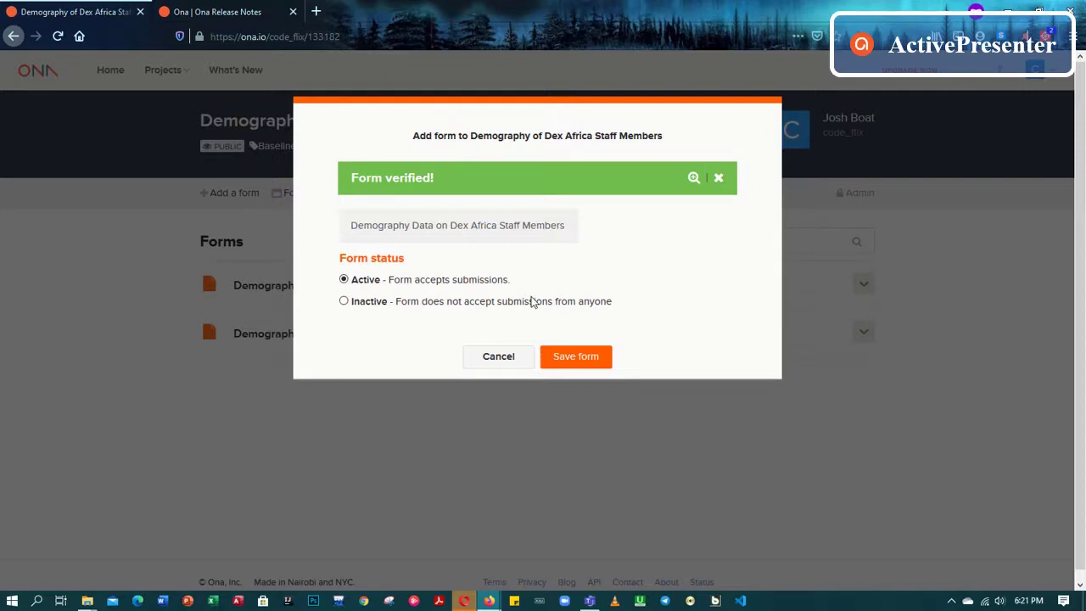
Save the verified form to the project, leaving the form list sorted alphabetically
click(575, 357)
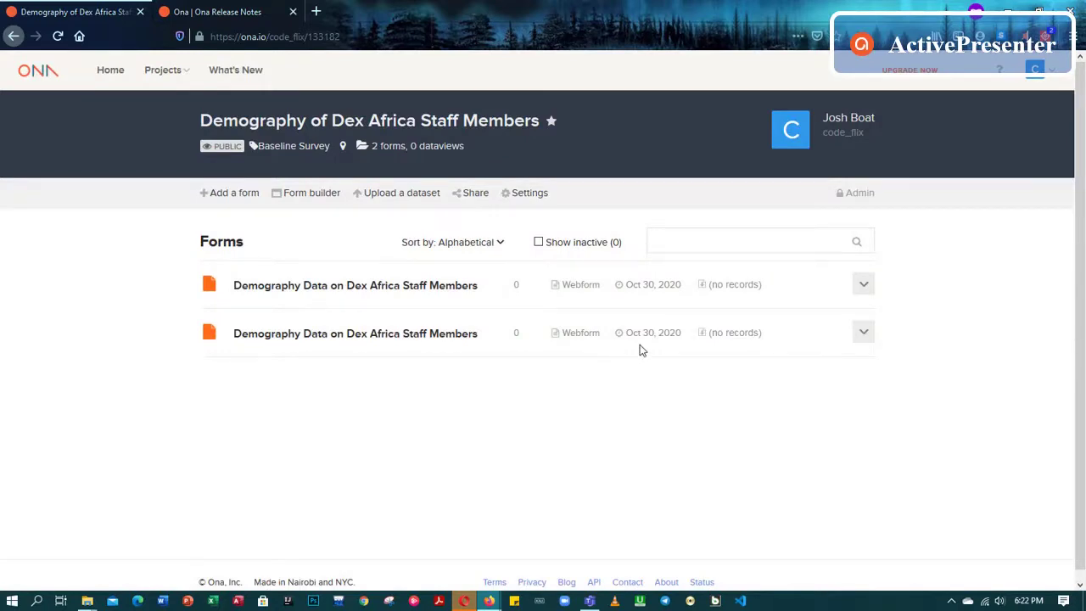
click(463, 243)
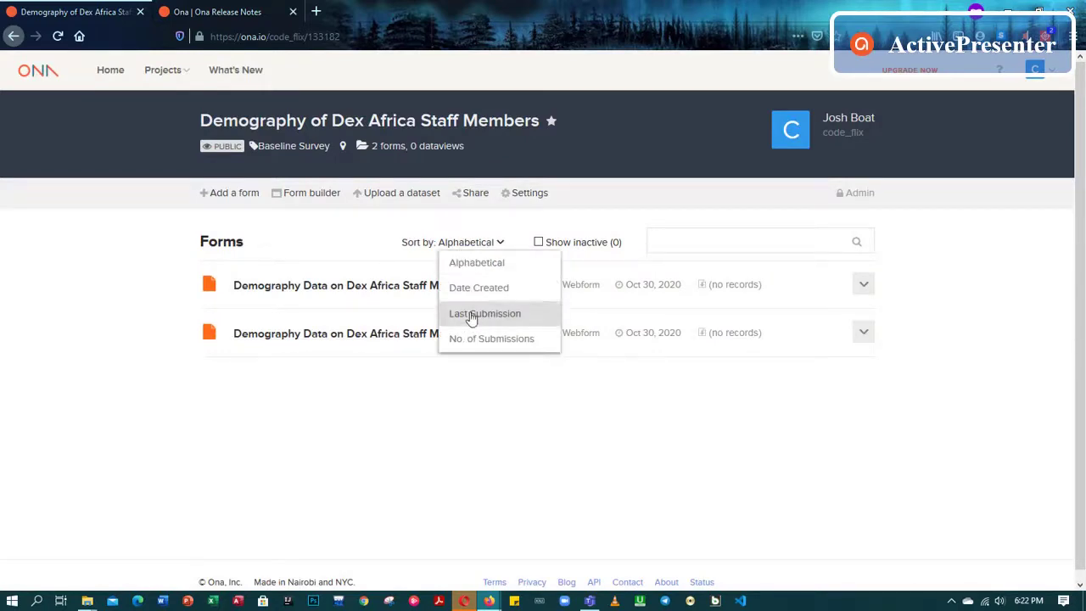
click(485, 380)
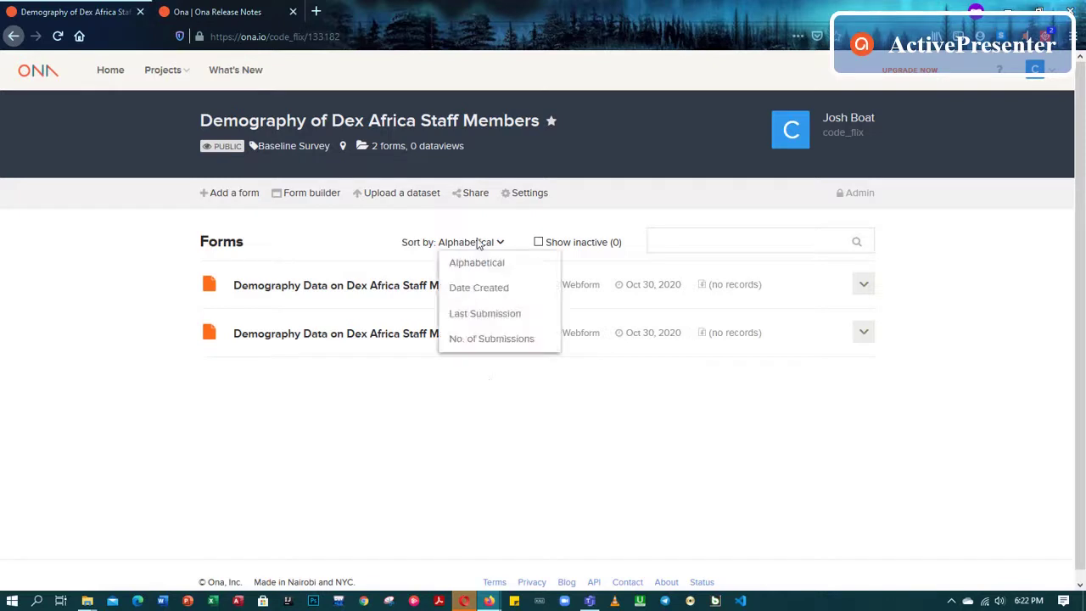
Try the form builder, dismiss the pop-up warning, and open the second Demography Data form
click(296, 200)
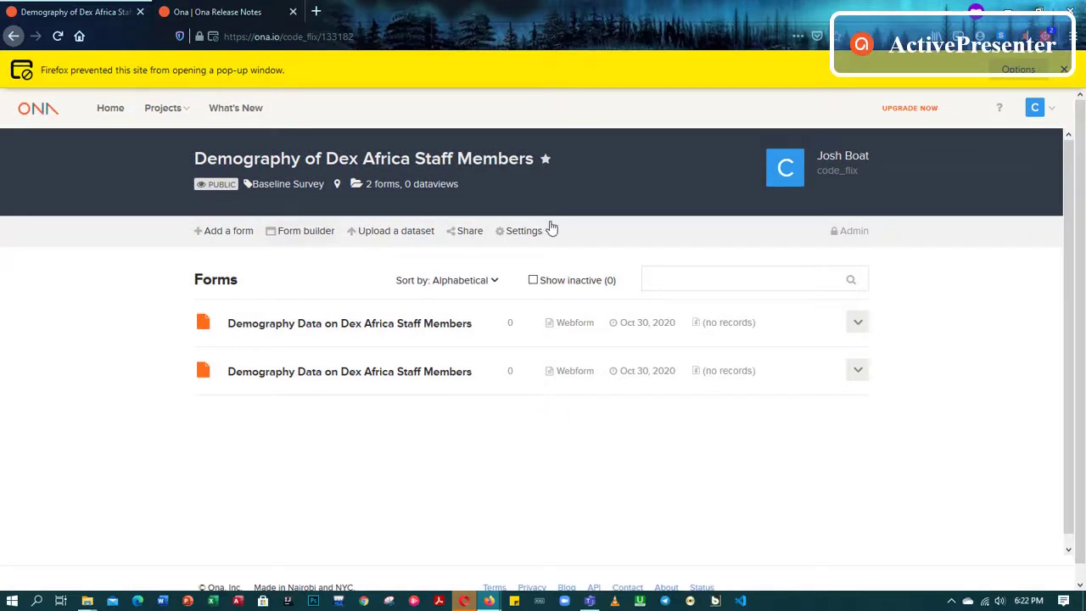
click(1064, 70)
click(882, 132)
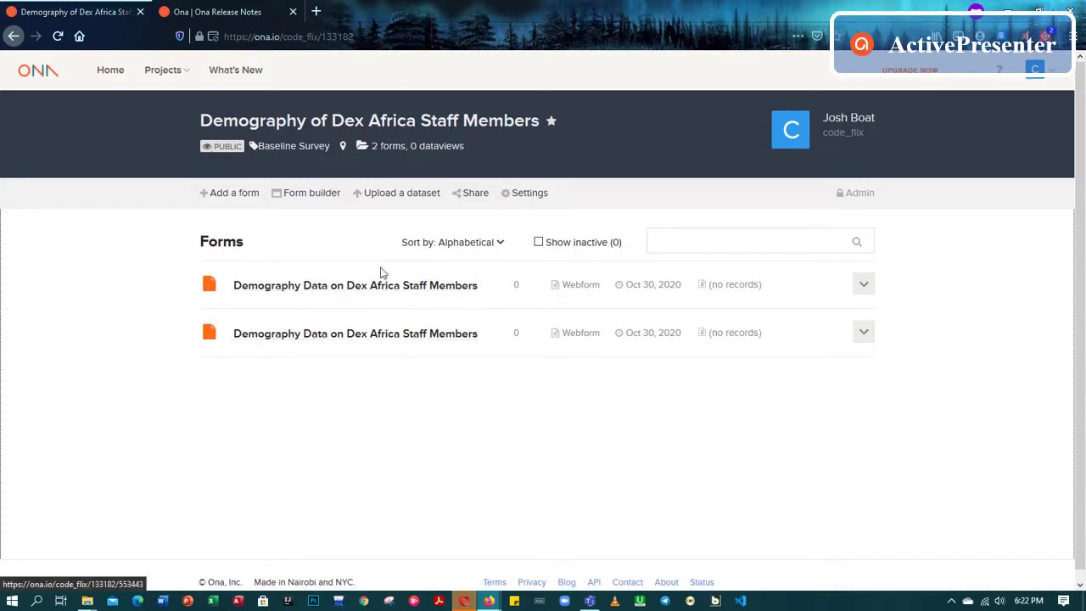
click(382, 335)
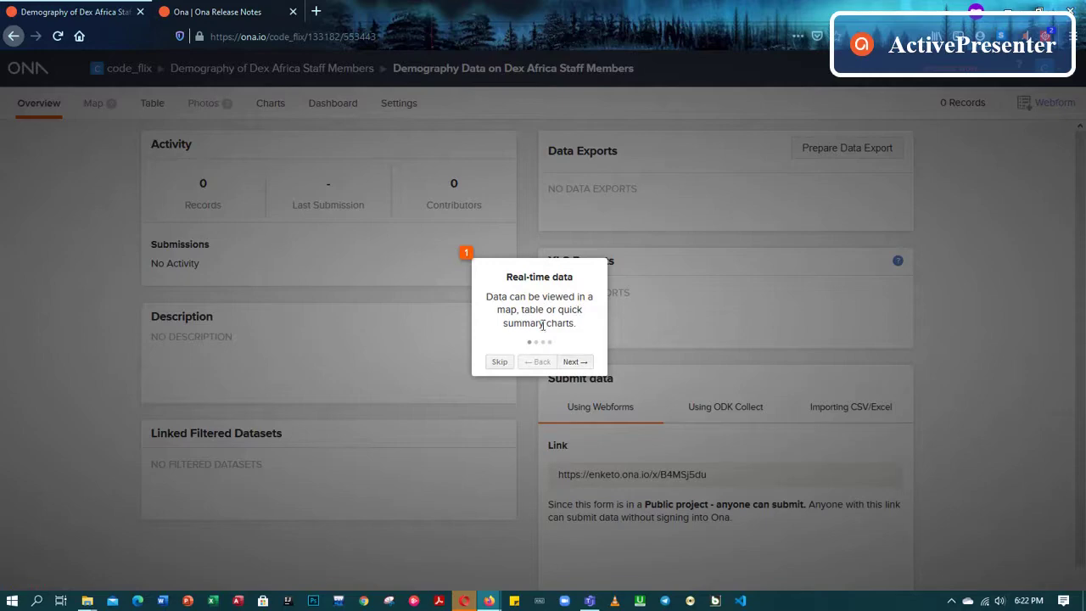
Skip the tour and add charts for Date of Birth, Sex and the Hispanic or Latino question
click(496, 364)
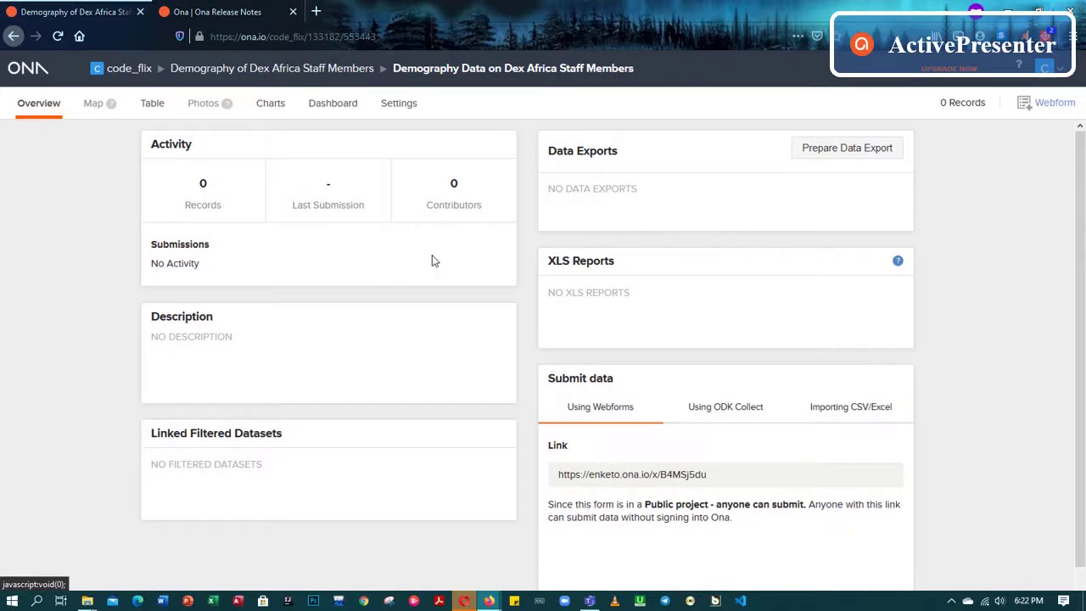
click(268, 104)
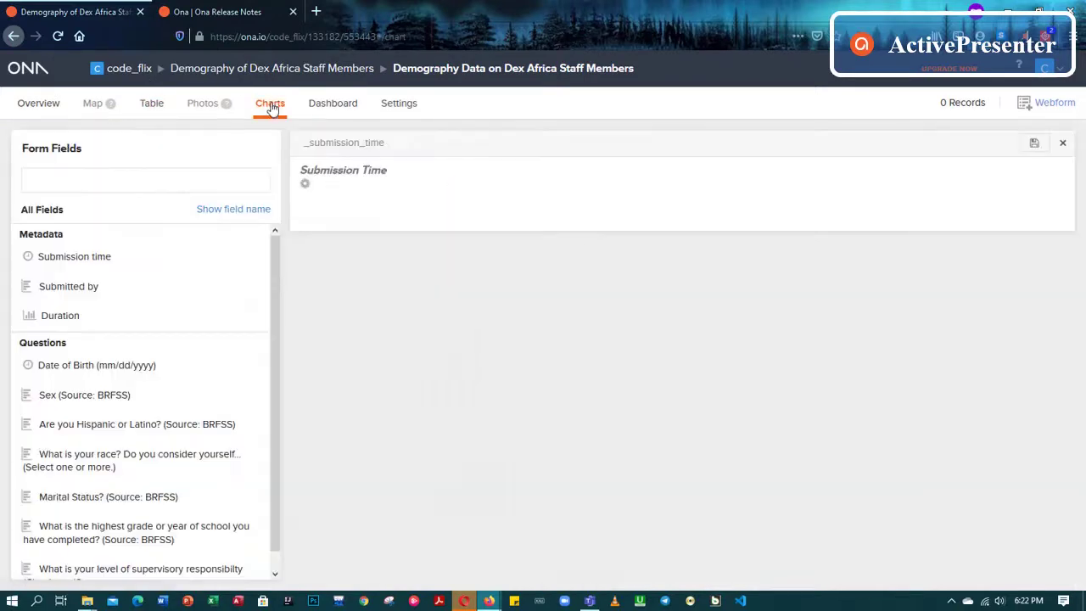
scroll(110, 305, down, 1)
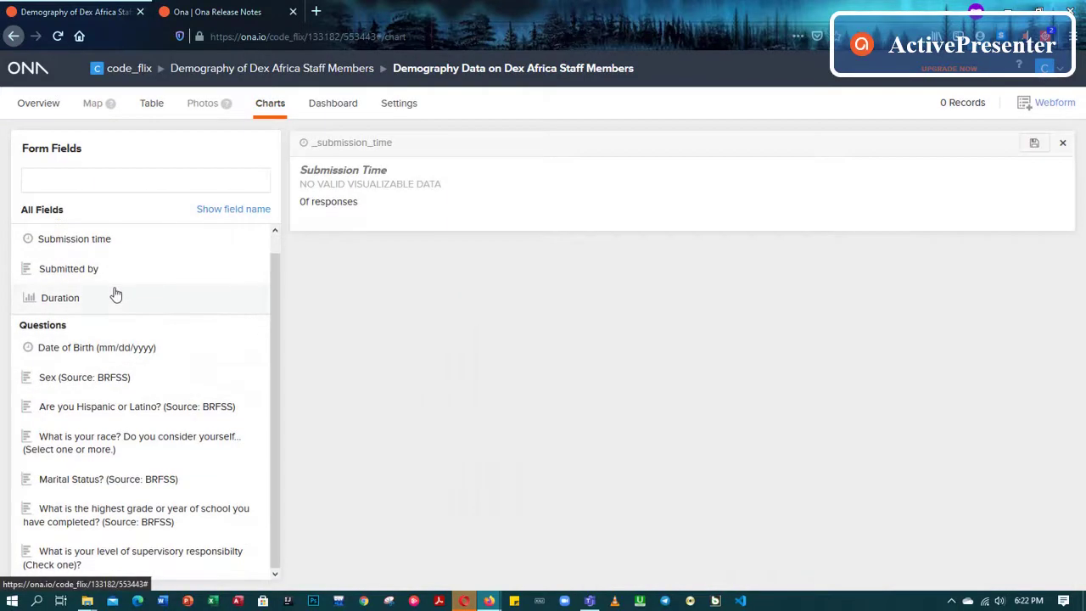
click(79, 349)
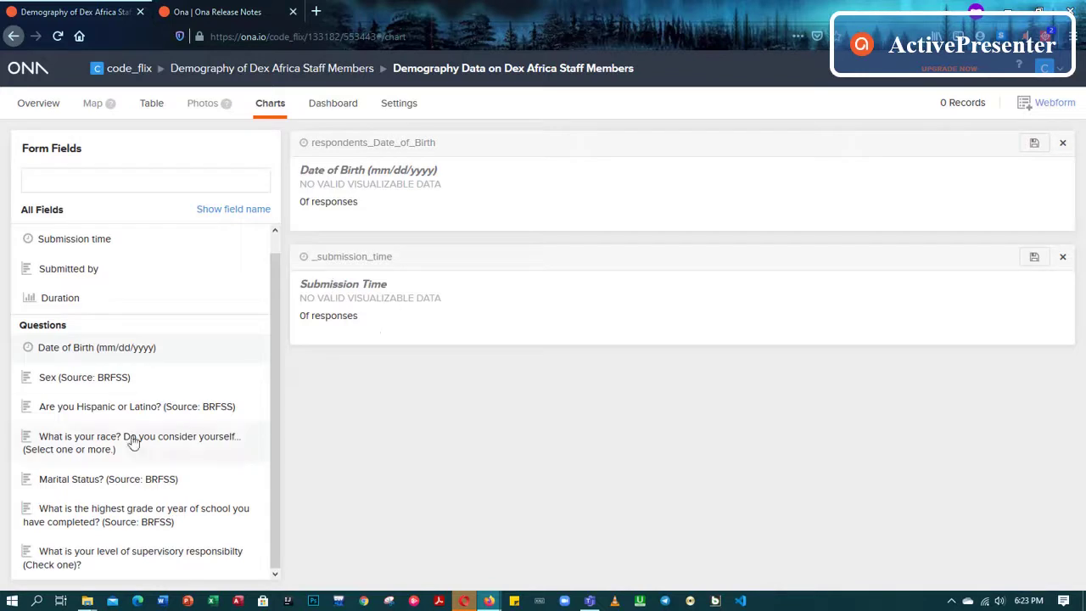
click(102, 378)
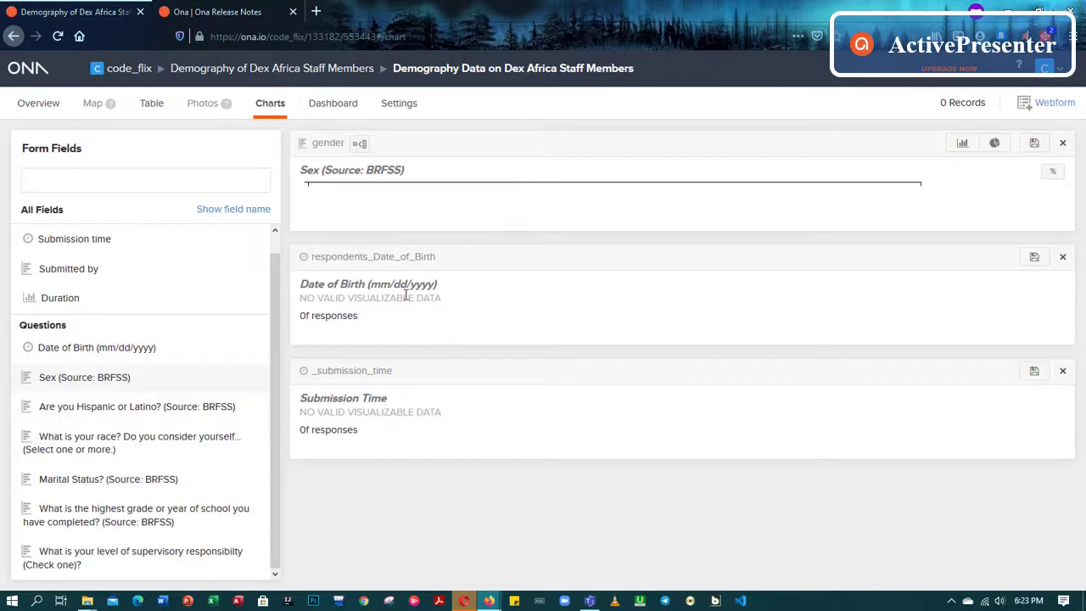
click(74, 411)
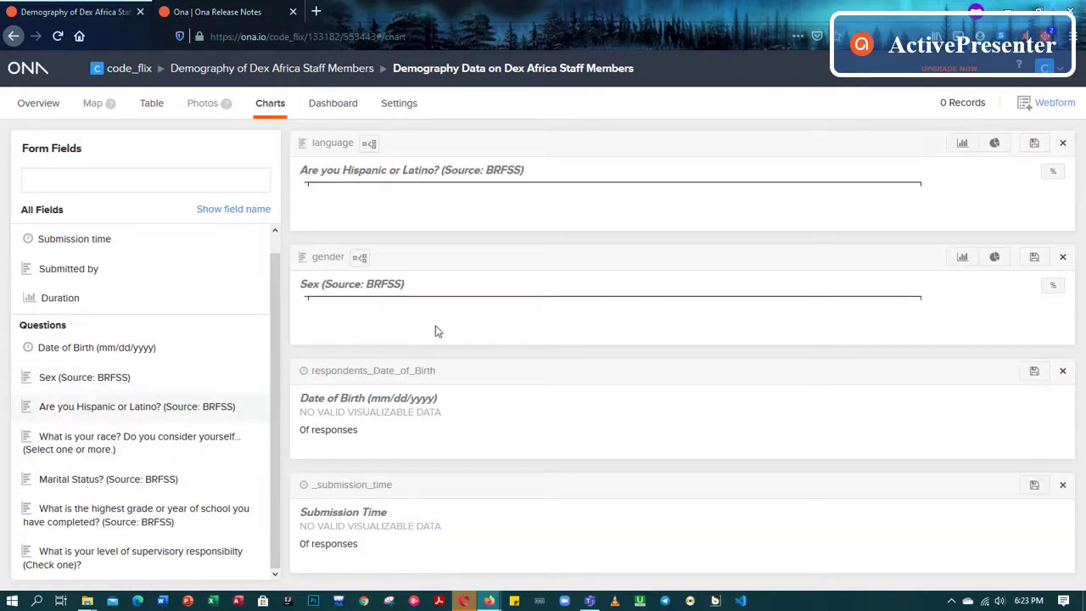
Explore the group-by field lists on the Sex and language charts without choosing any field
click(359, 258)
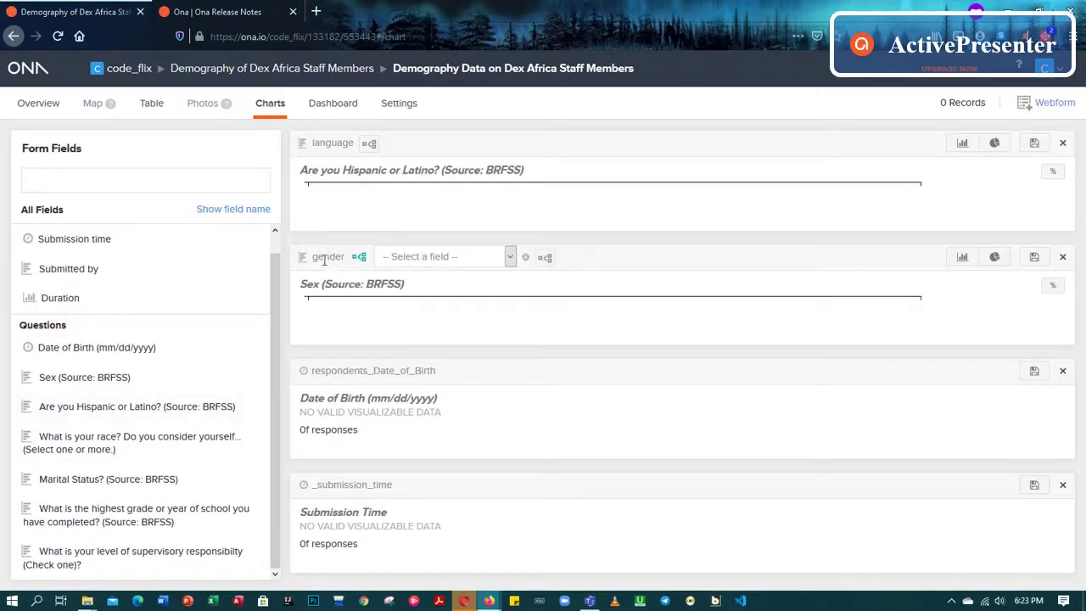
click(511, 258)
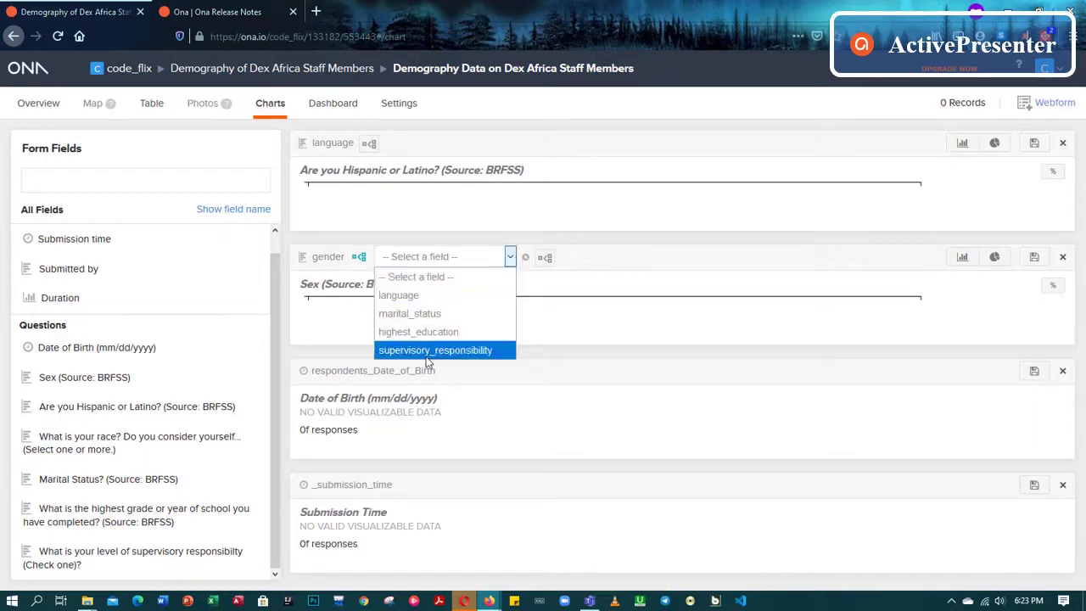
click(582, 280)
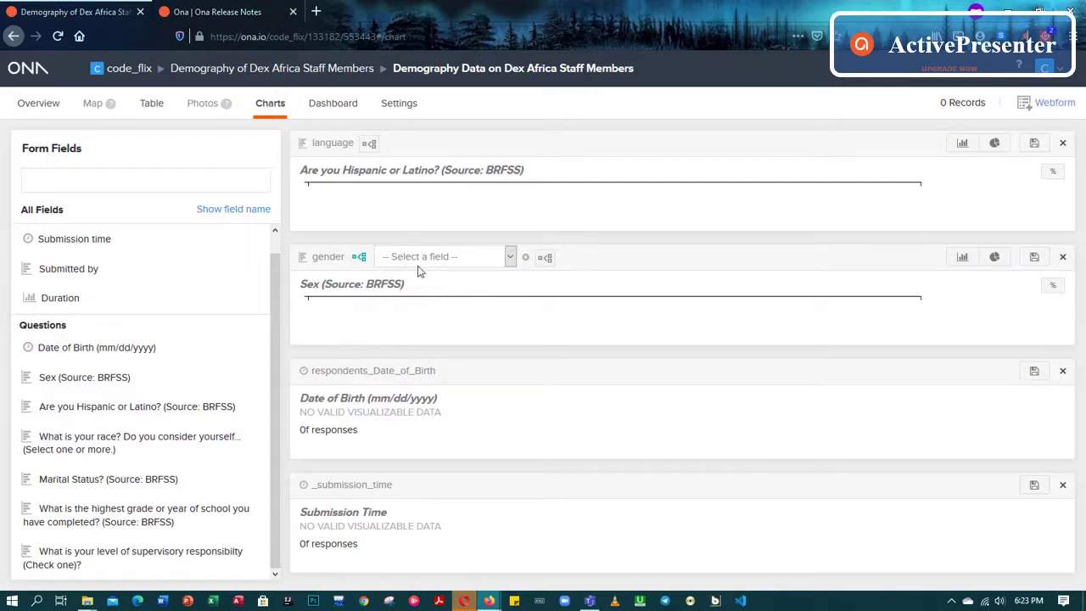
click(369, 146)
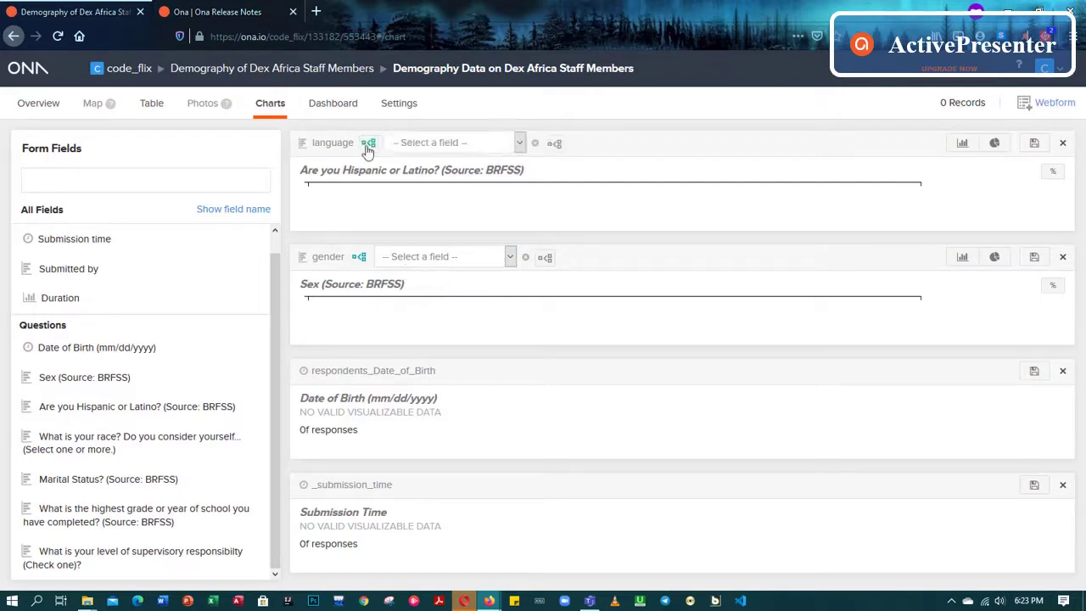
click(520, 143)
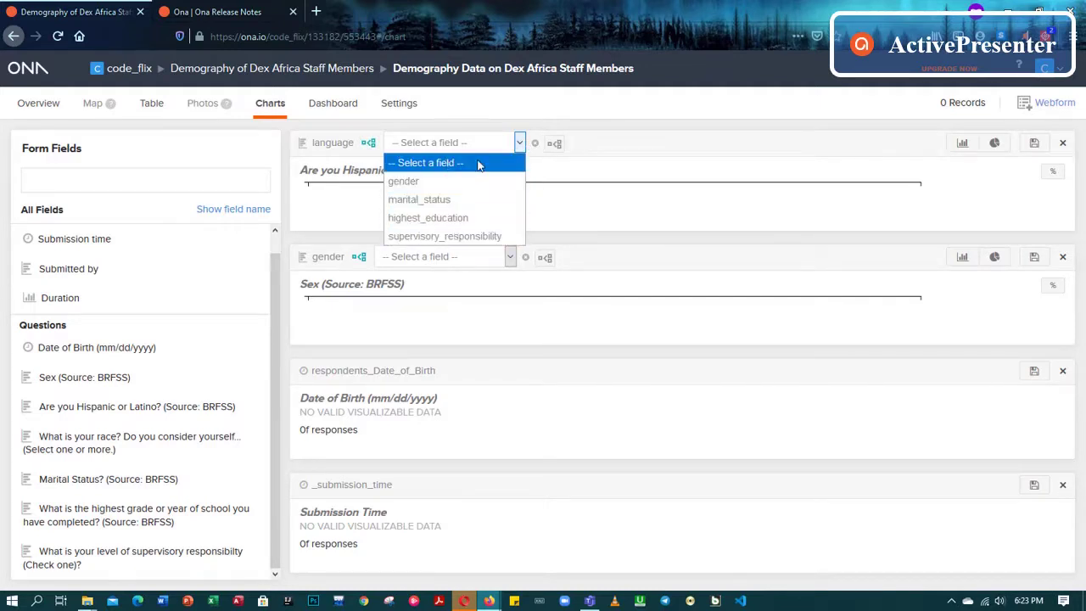
click(539, 167)
click(562, 143)
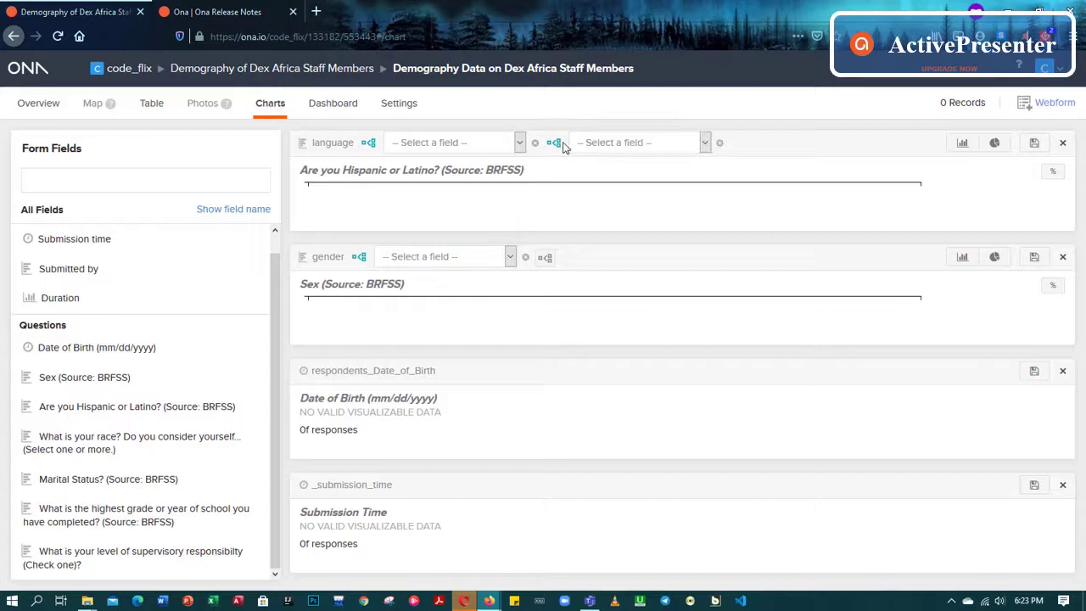
click(704, 143)
click(750, 179)
click(509, 258)
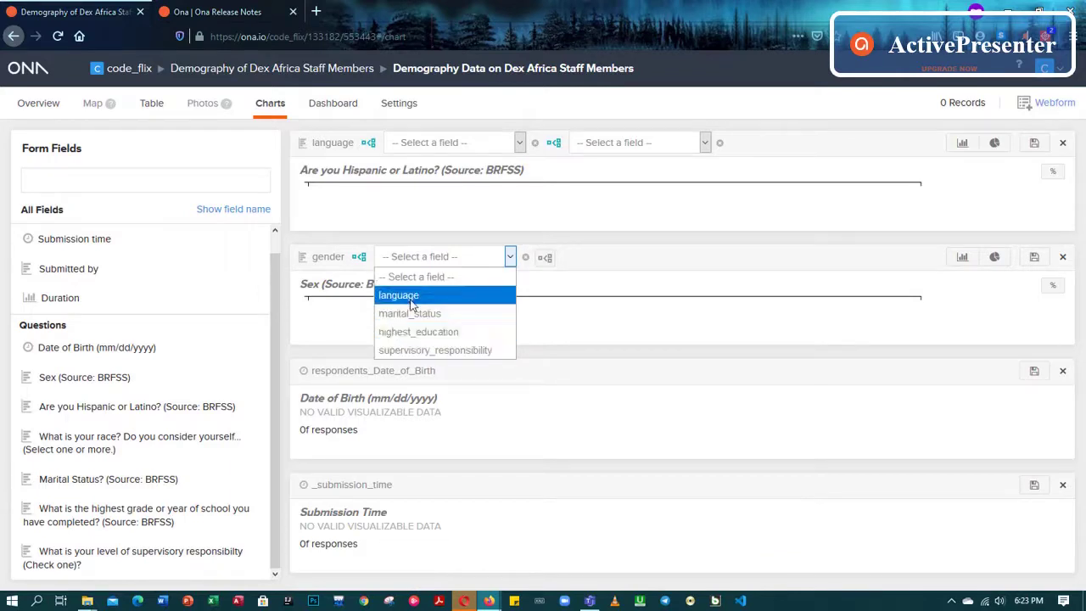
click(327, 256)
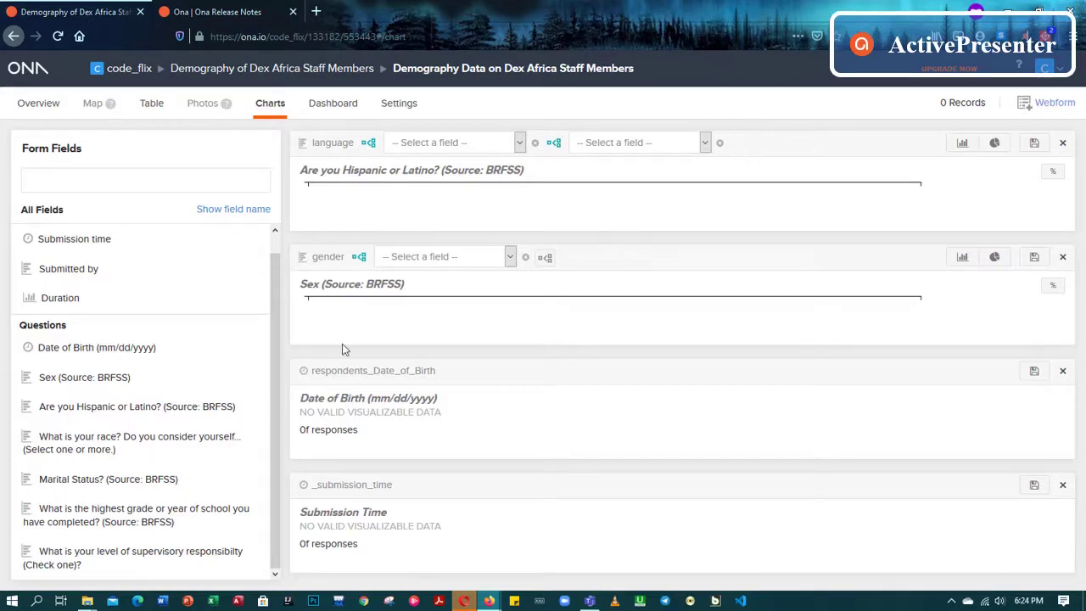
Add Submission time, Submitted by and Duration charts, then scroll through the Charts page
click(74, 242)
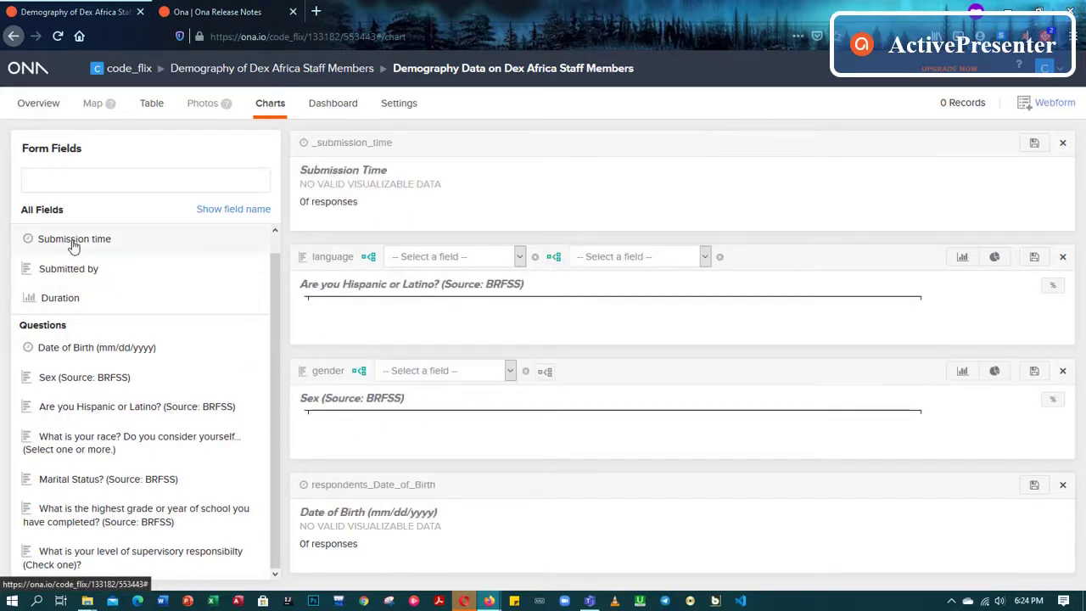
click(66, 271)
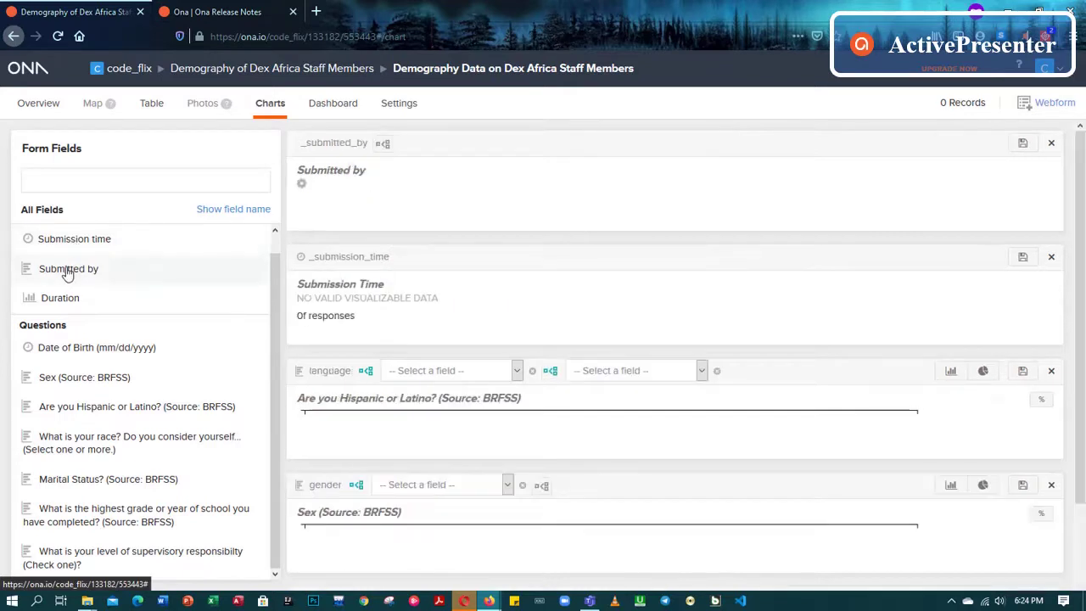
click(56, 304)
scroll(64, 242, up, 1)
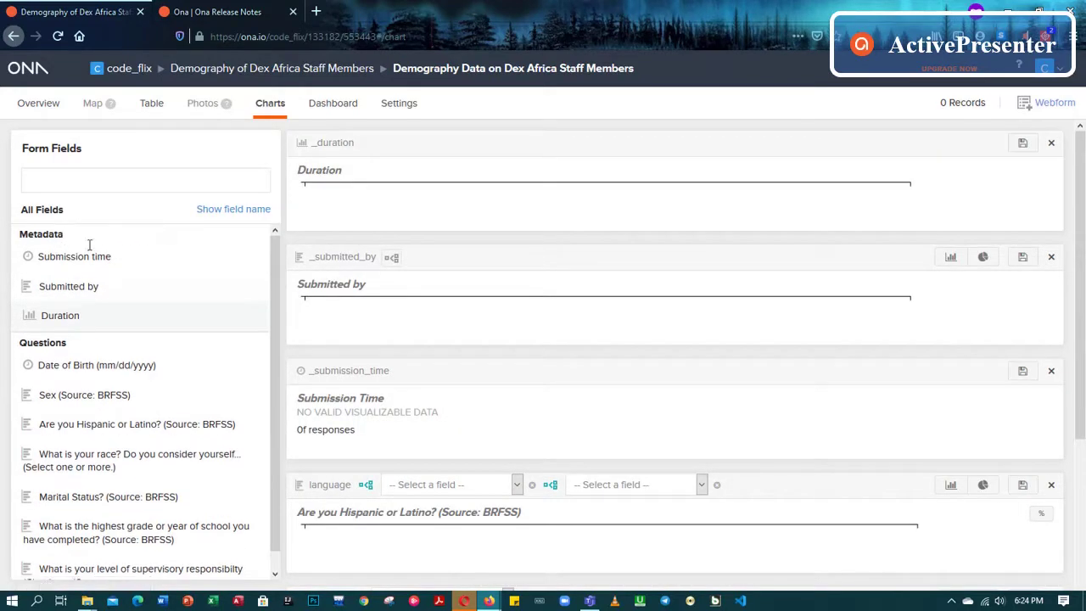
scroll(240, 310, down, 5)
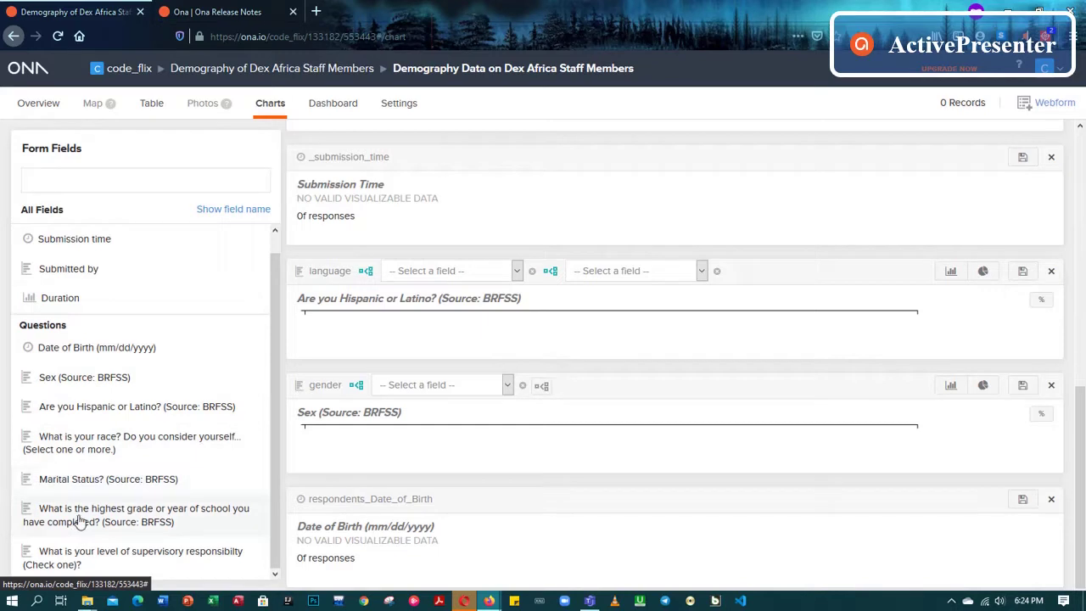
scroll(98, 500, up, 1)
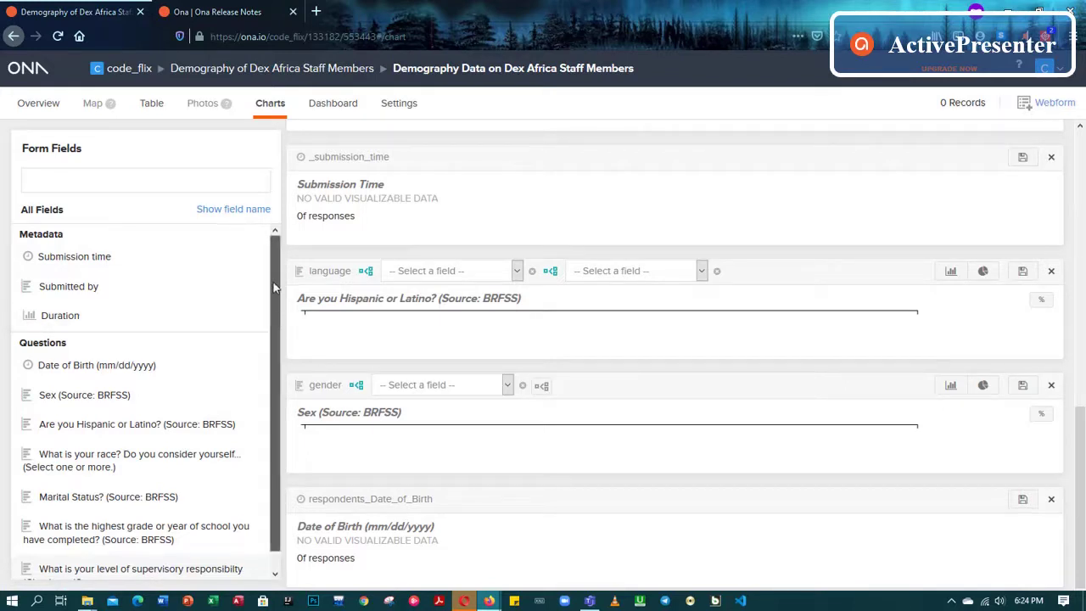
scroll(271, 394, down, 1)
scroll(209, 385, up, 1)
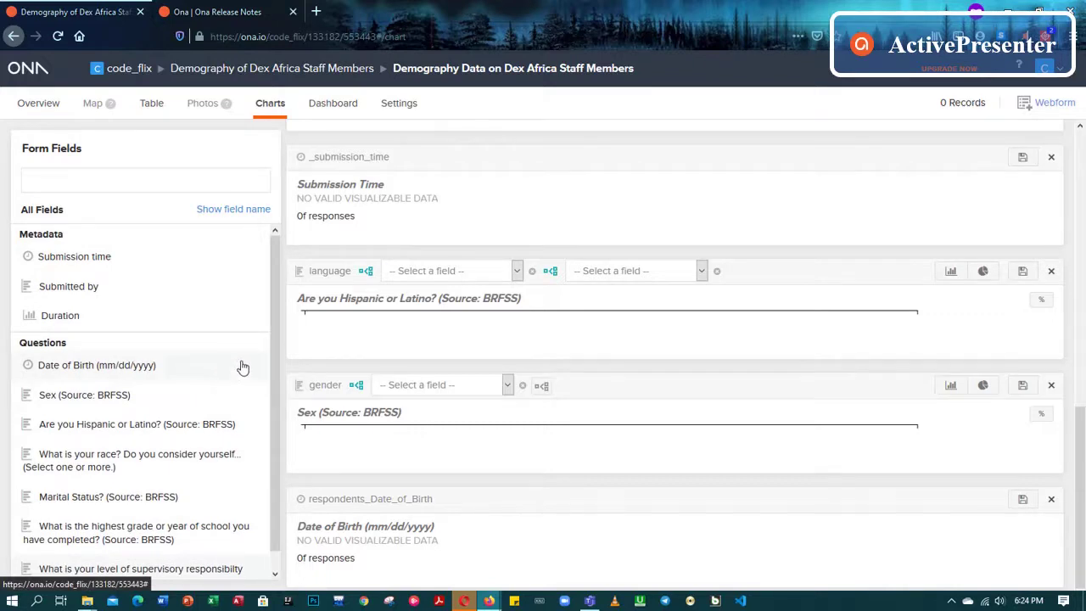
Pass through the Overview and Table views to reach the form's Settings page
click(38, 105)
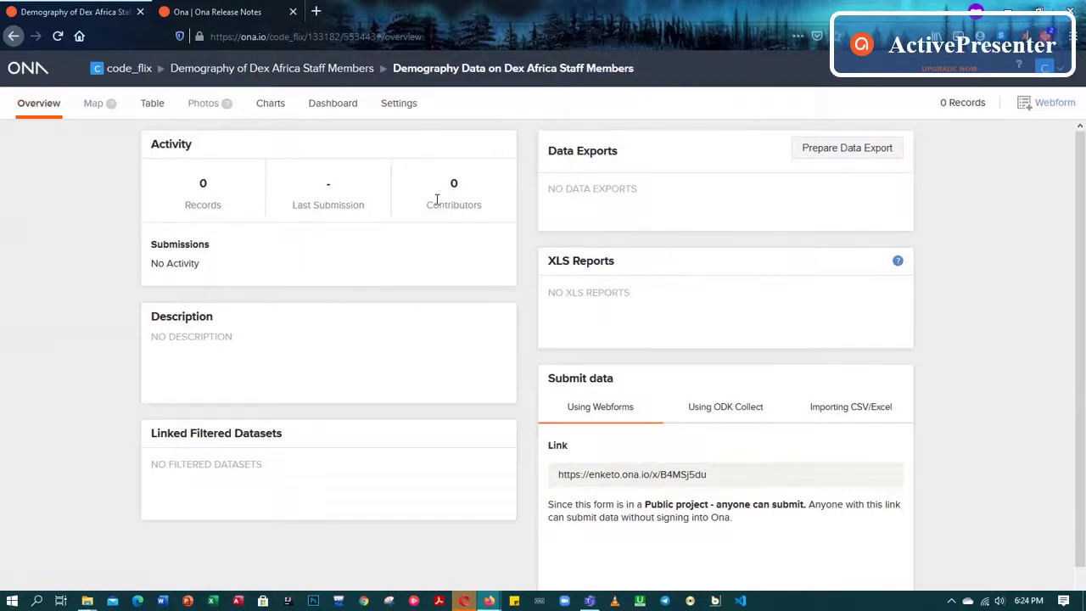
click(150, 107)
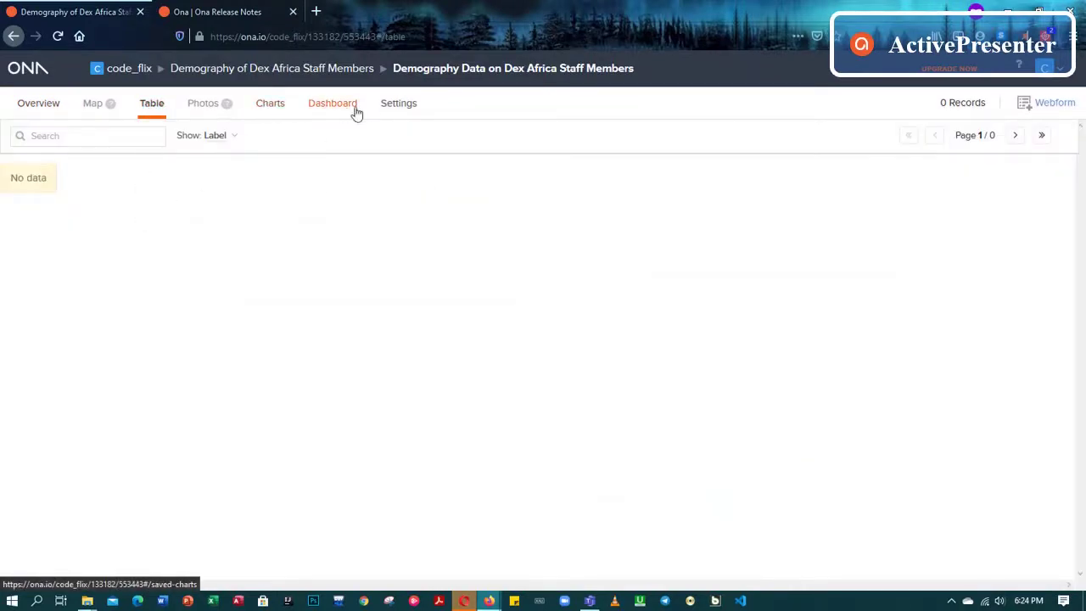
click(401, 106)
scroll(390, 176, down, 1)
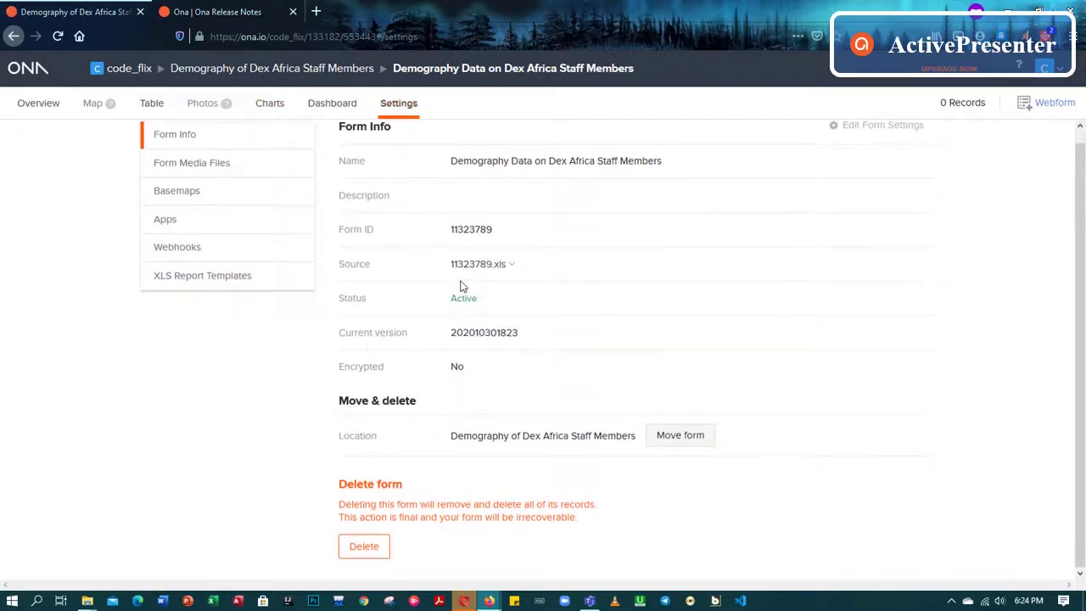
scroll(461, 265, up, 1)
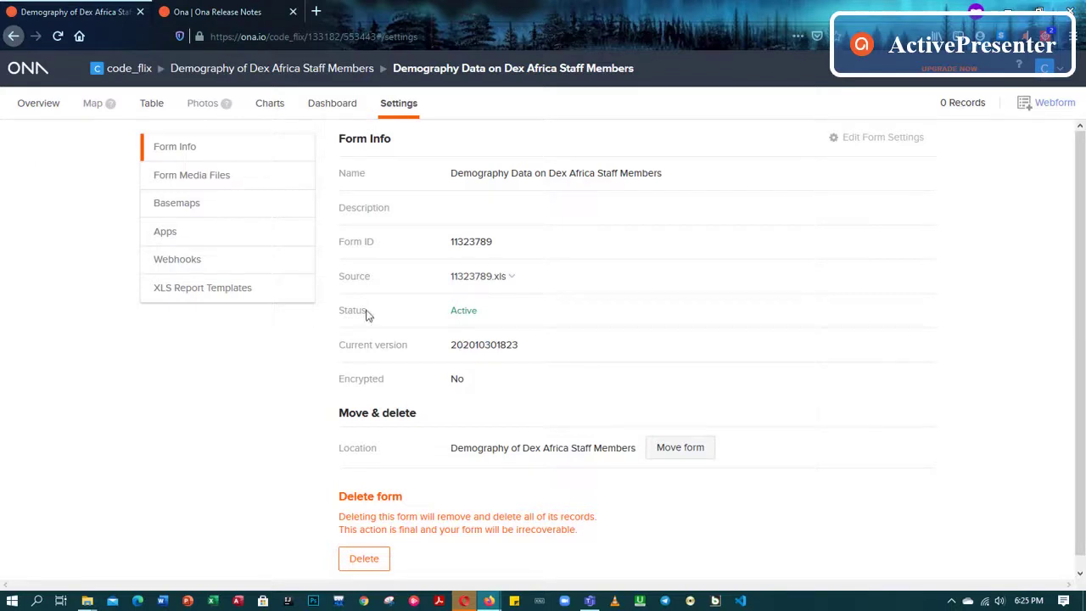
scroll(446, 347, down, 1)
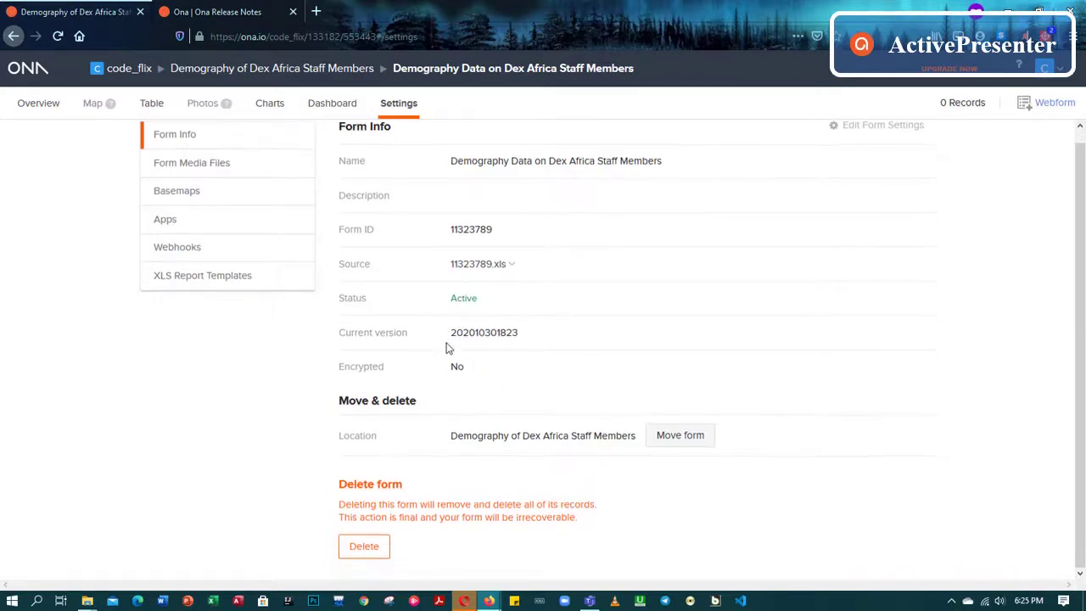
scroll(448, 344, up, 1)
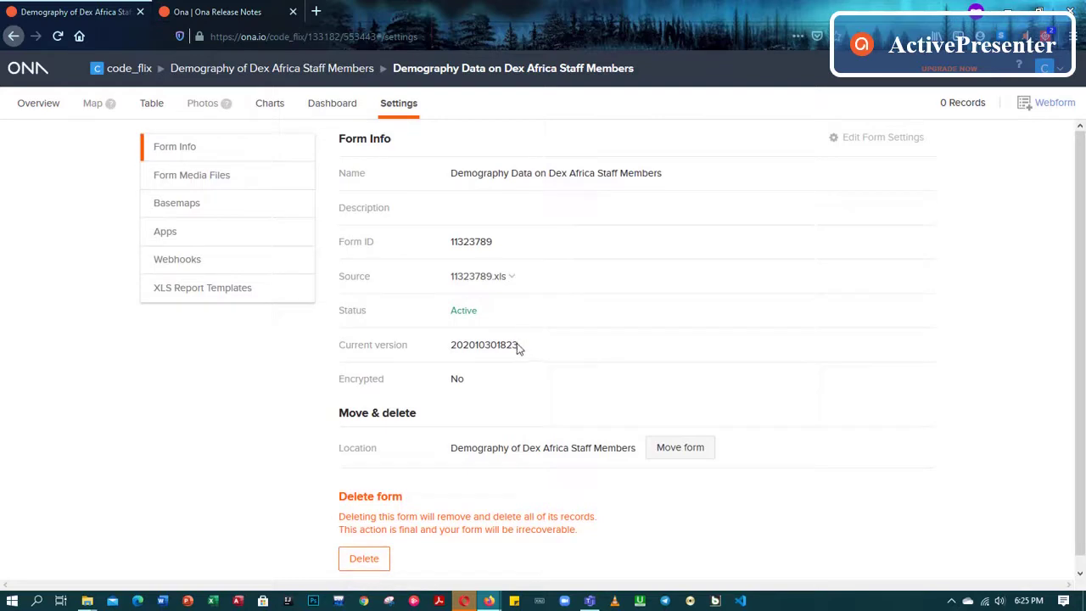
drag(520, 347, 448, 344)
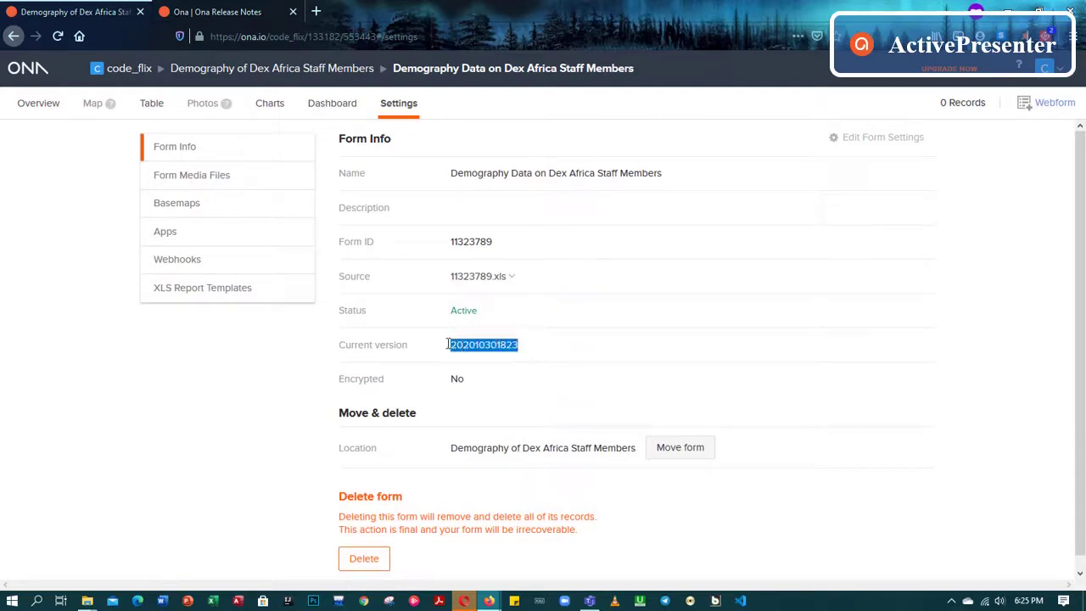
click(554, 345)
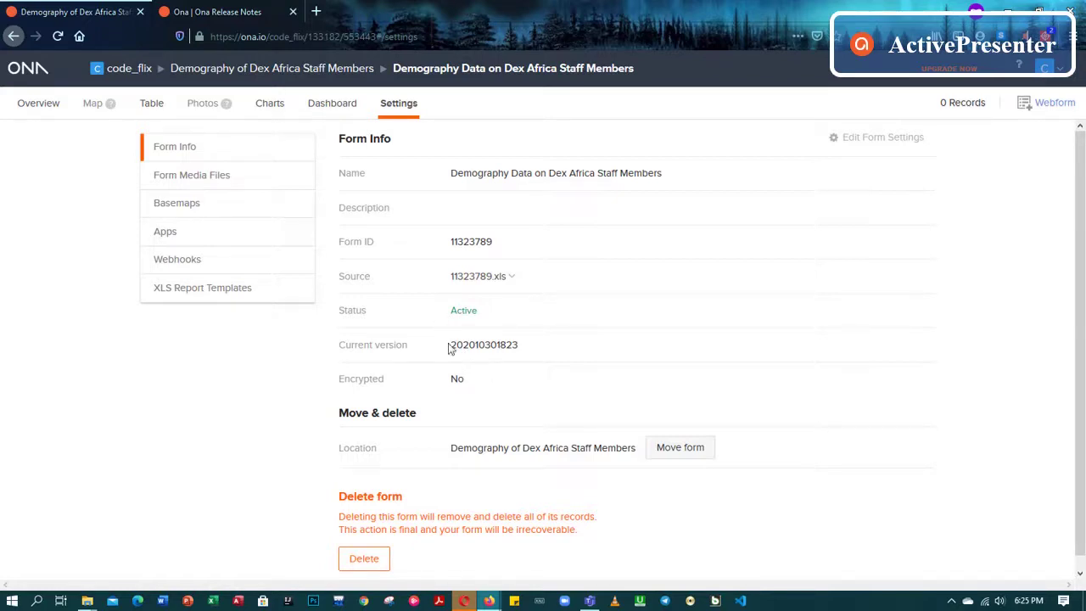
drag(451, 345, 524, 346)
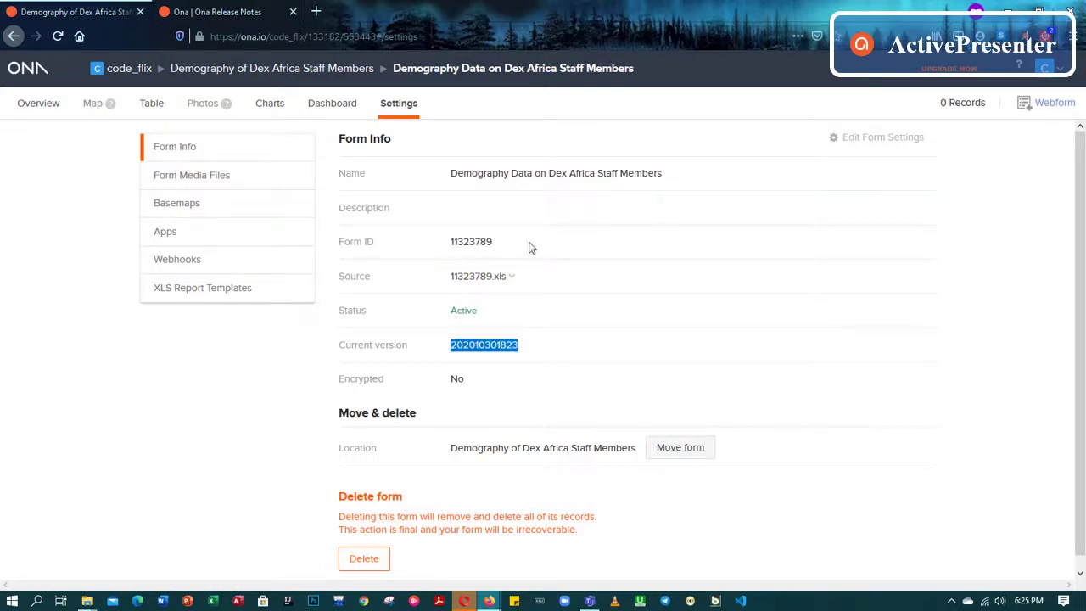
click(555, 353)
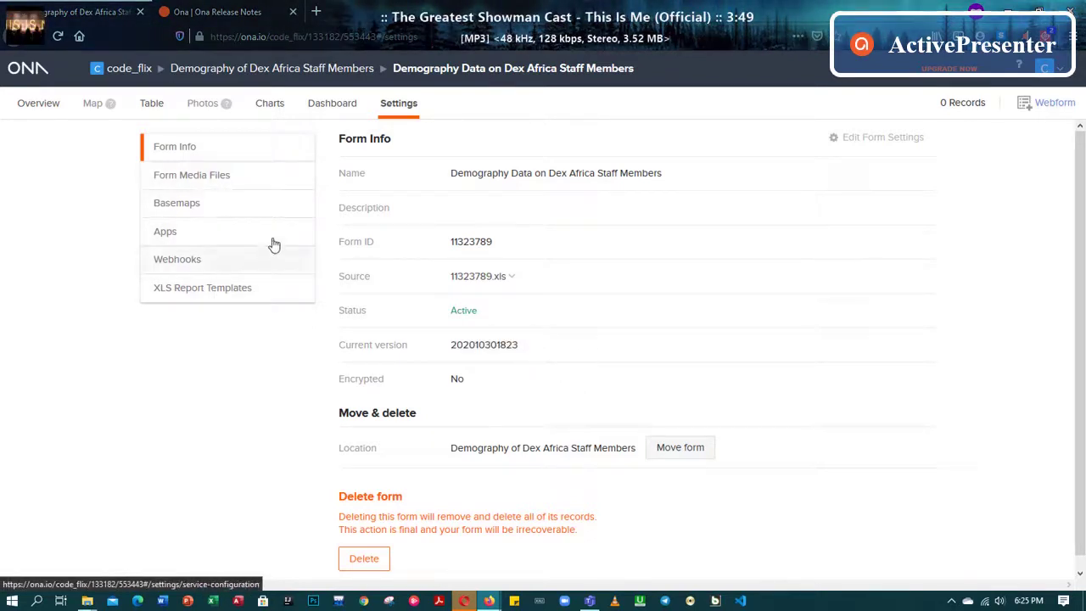
click(52, 105)
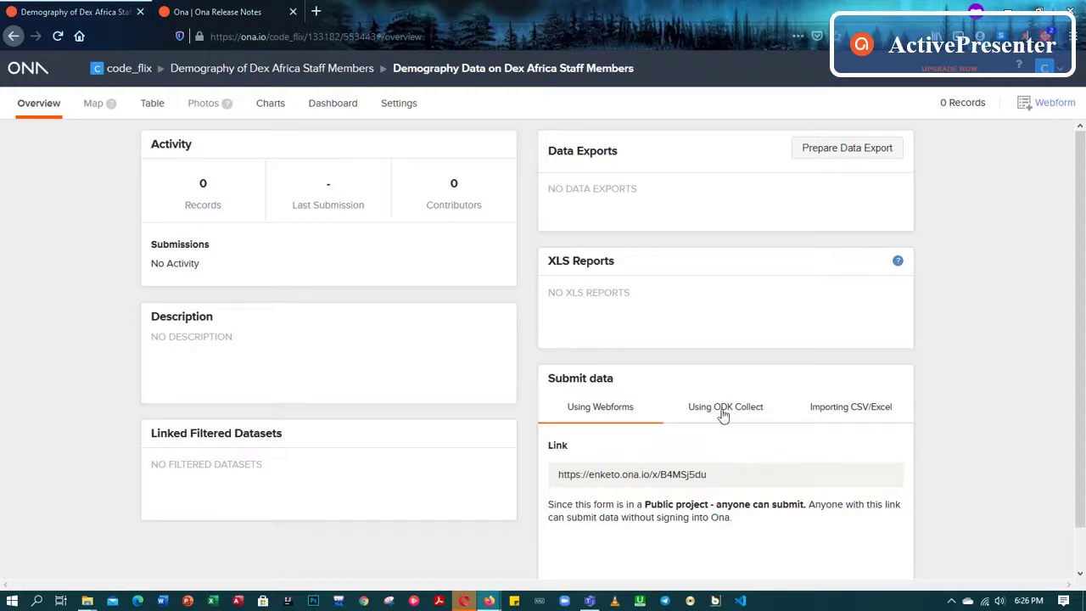
click(720, 415)
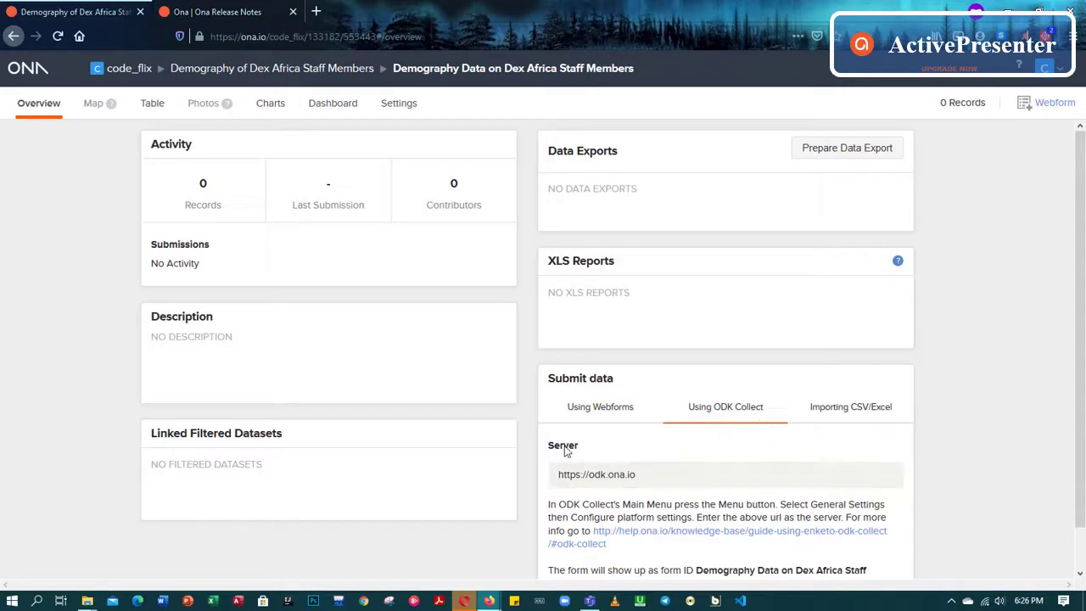
scroll(653, 501, down, 1)
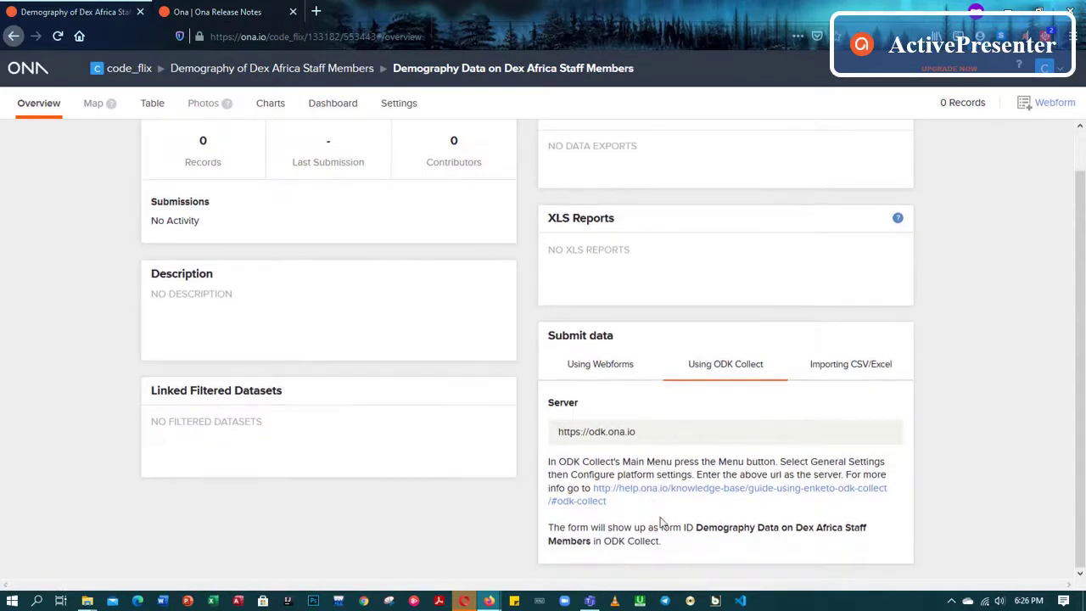
scroll(666, 522, up, 1)
scroll(650, 410, down, 1)
scroll(654, 433, up, 1)
scroll(649, 435, down, 1)
scroll(731, 238, up, 1)
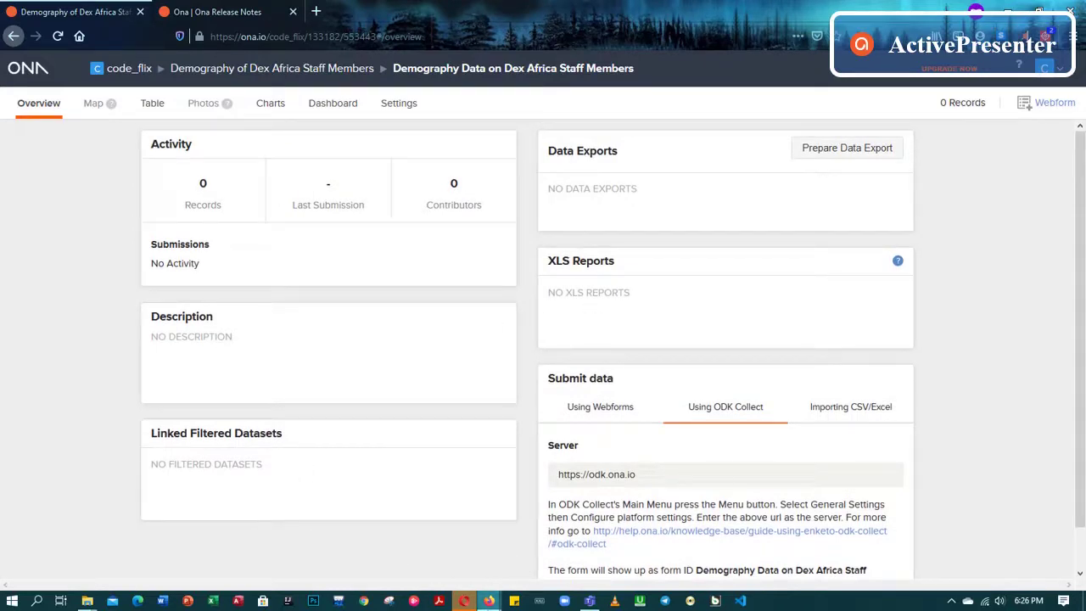
mouse_move(492, 601)
scroll(450, 219, down, 1)
scroll(449, 219, up, 1)
scroll(396, 296, down, 1)
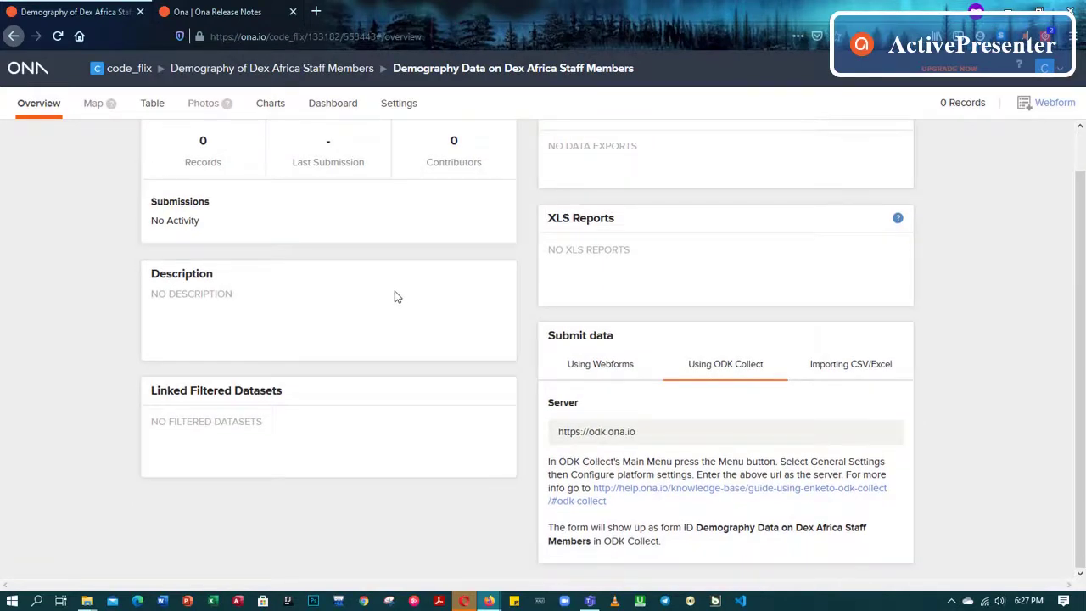